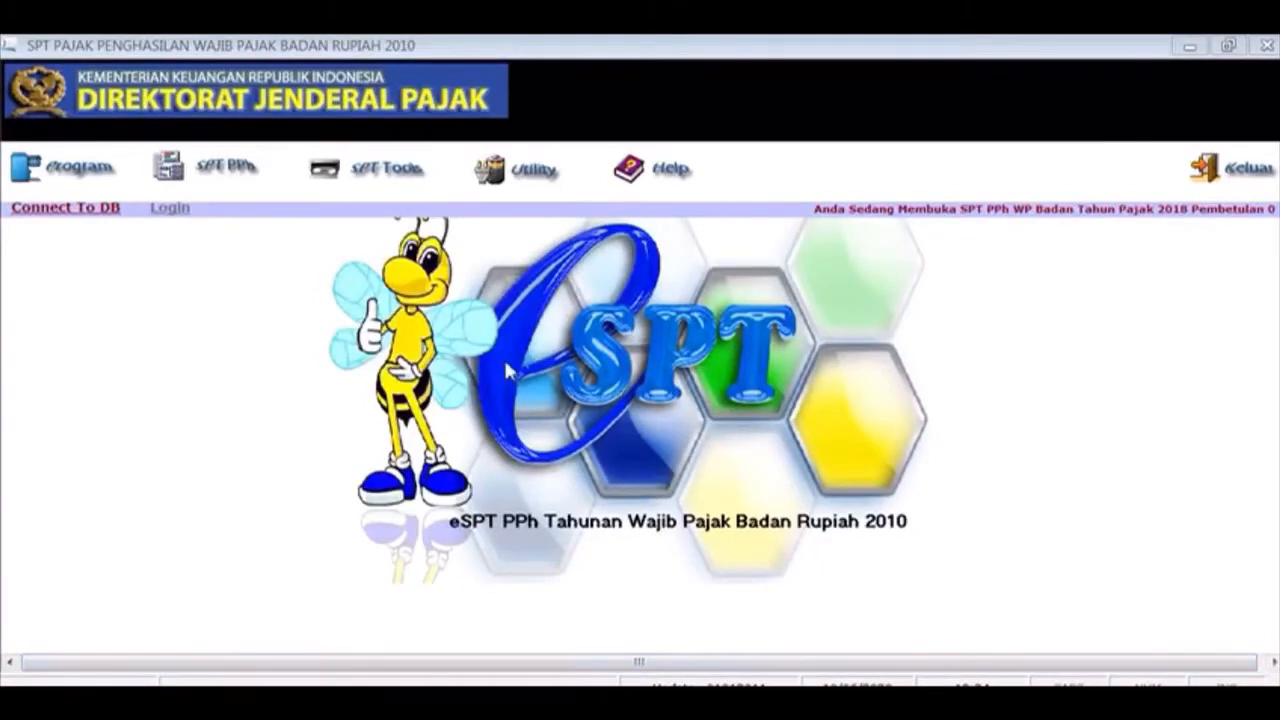
Open Formulir 1771-III Kredit Pajak Dalam Negeri from the Lampiran list and start a new credit entry
click(238, 178)
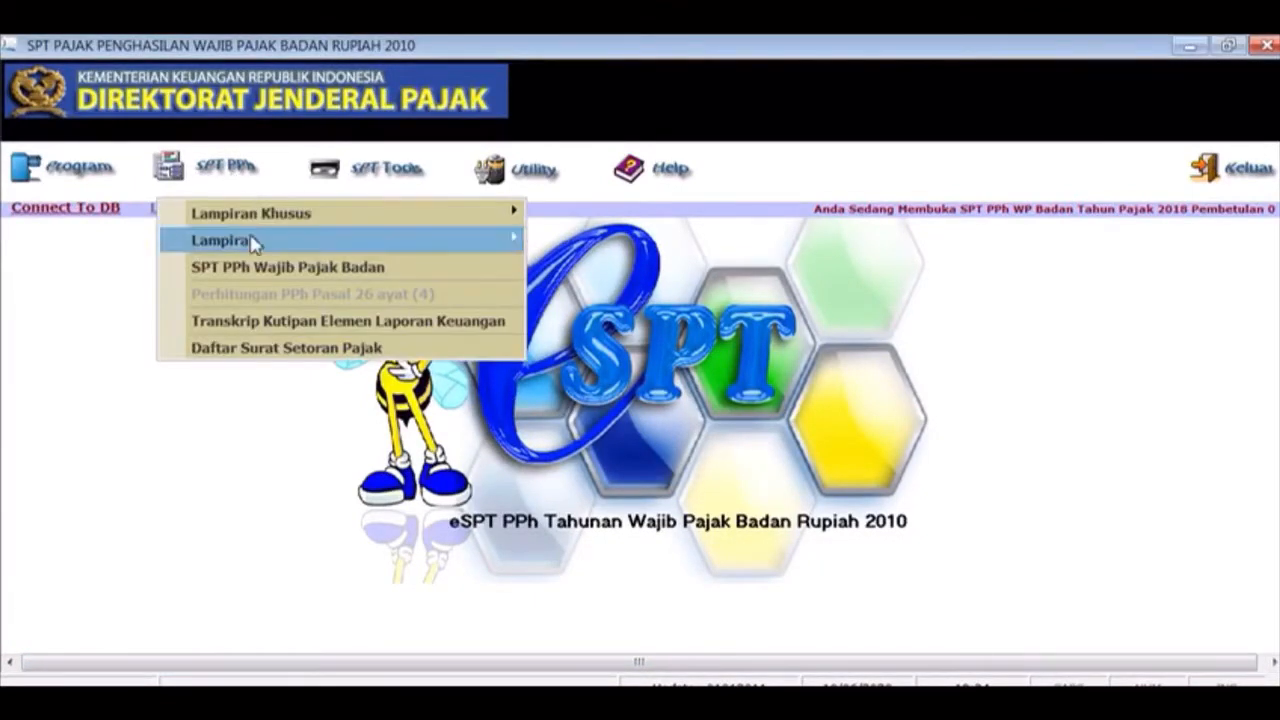
mouse_move(258, 252)
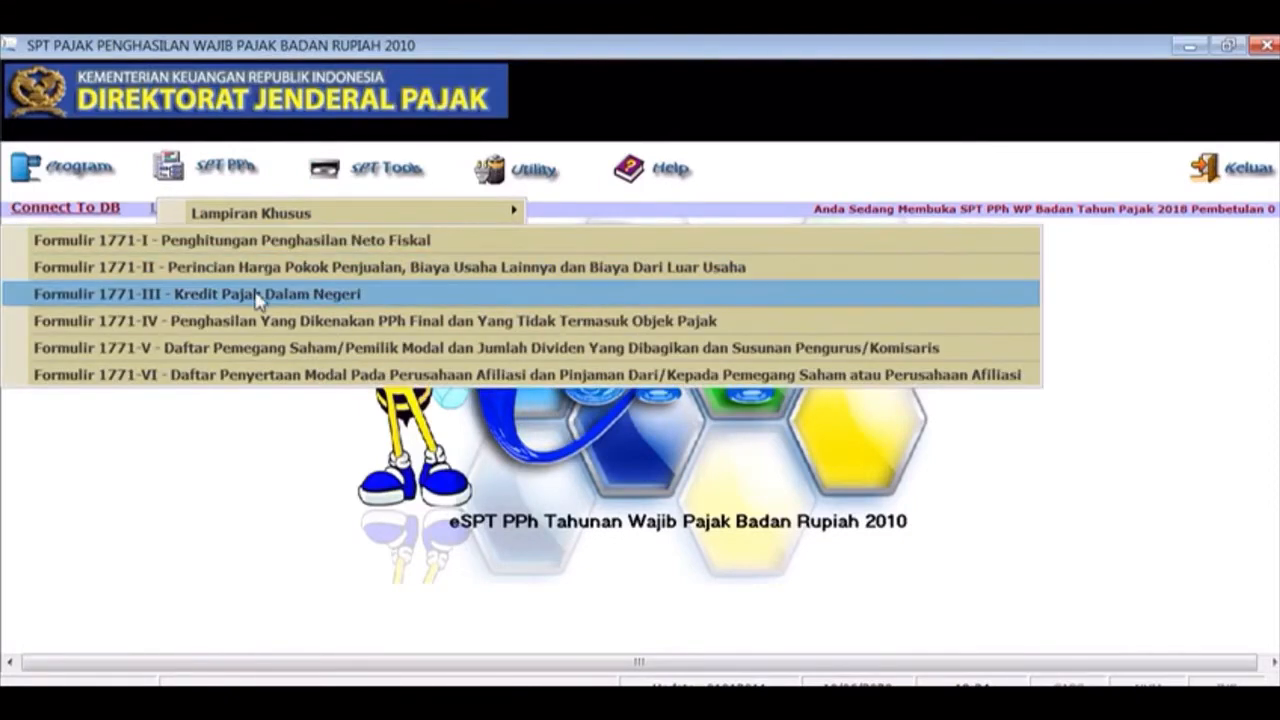
click(258, 294)
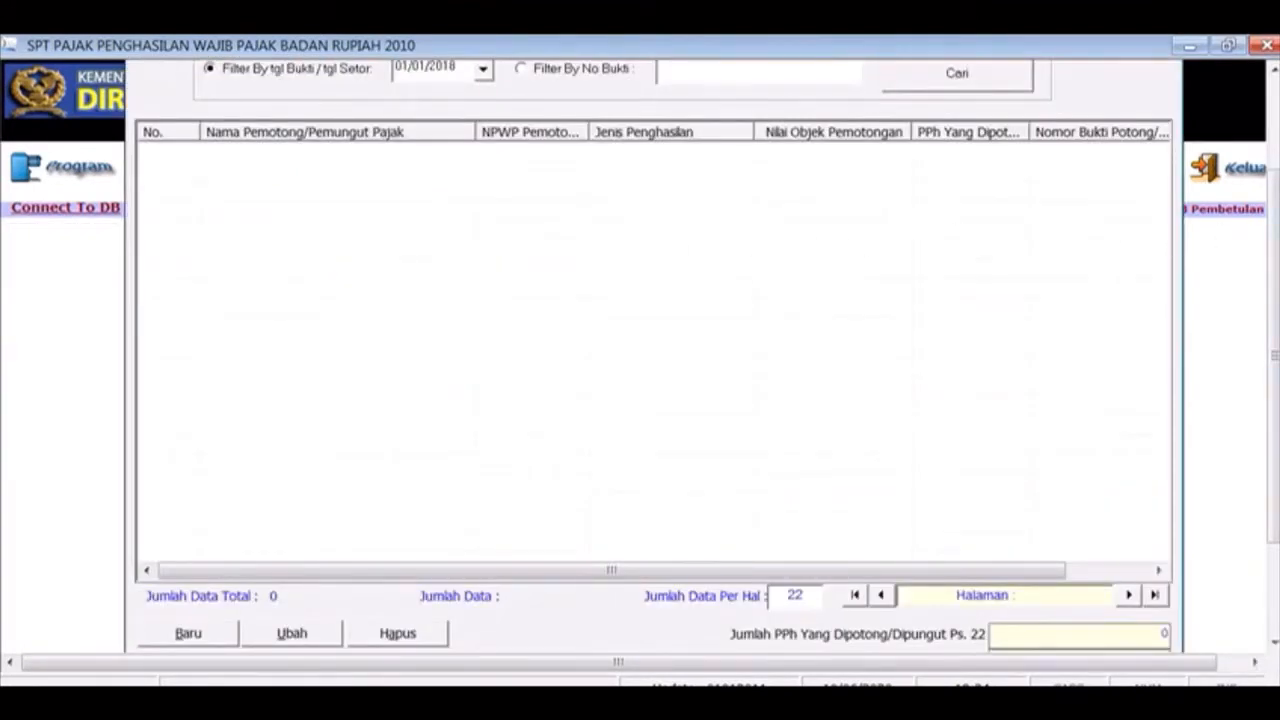
click(1275, 128)
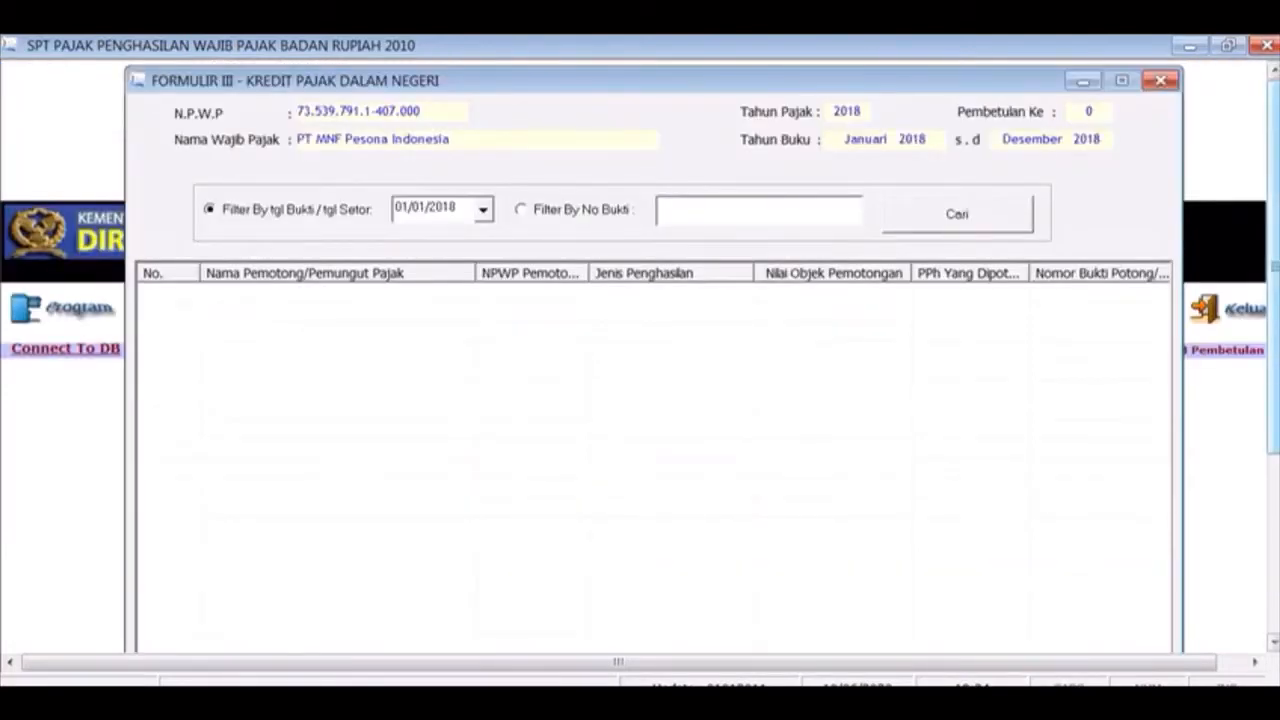
drag(1274, 266, 1274, 427)
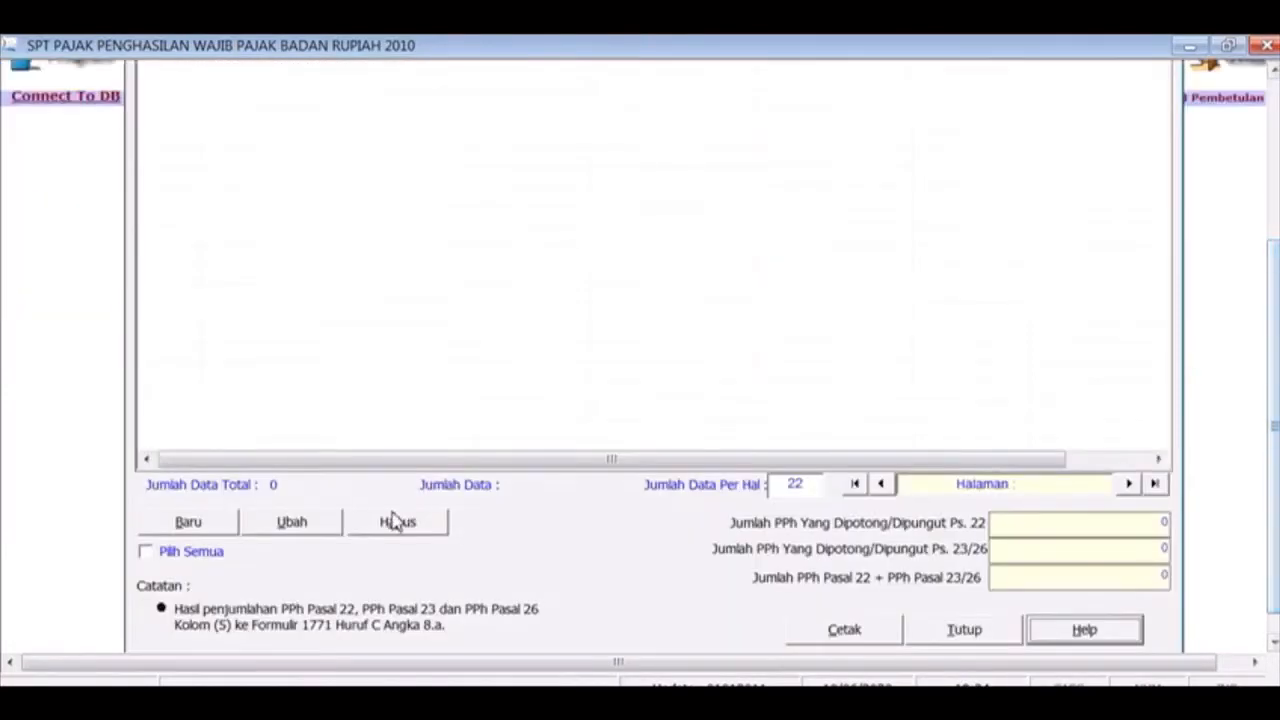
click(190, 522)
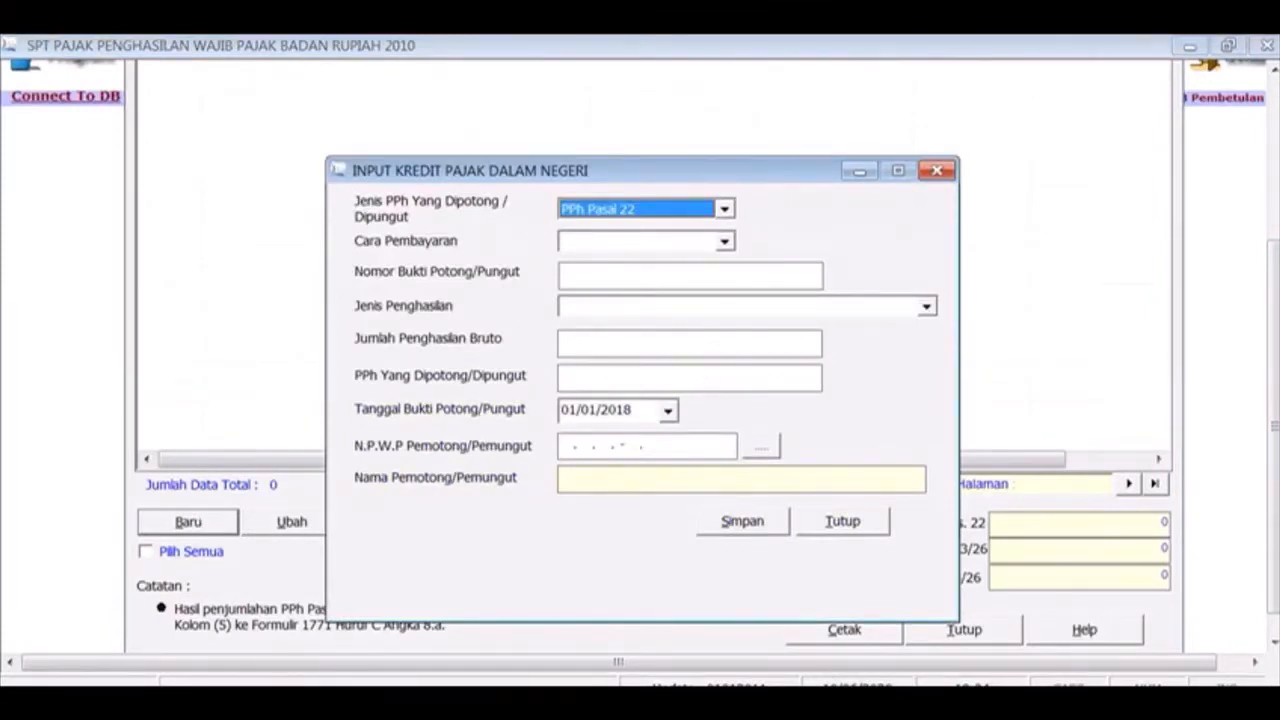
Check the Excel tax credit workbook, then choose PPh Pasal 23 as the tax type
click(574, 682)
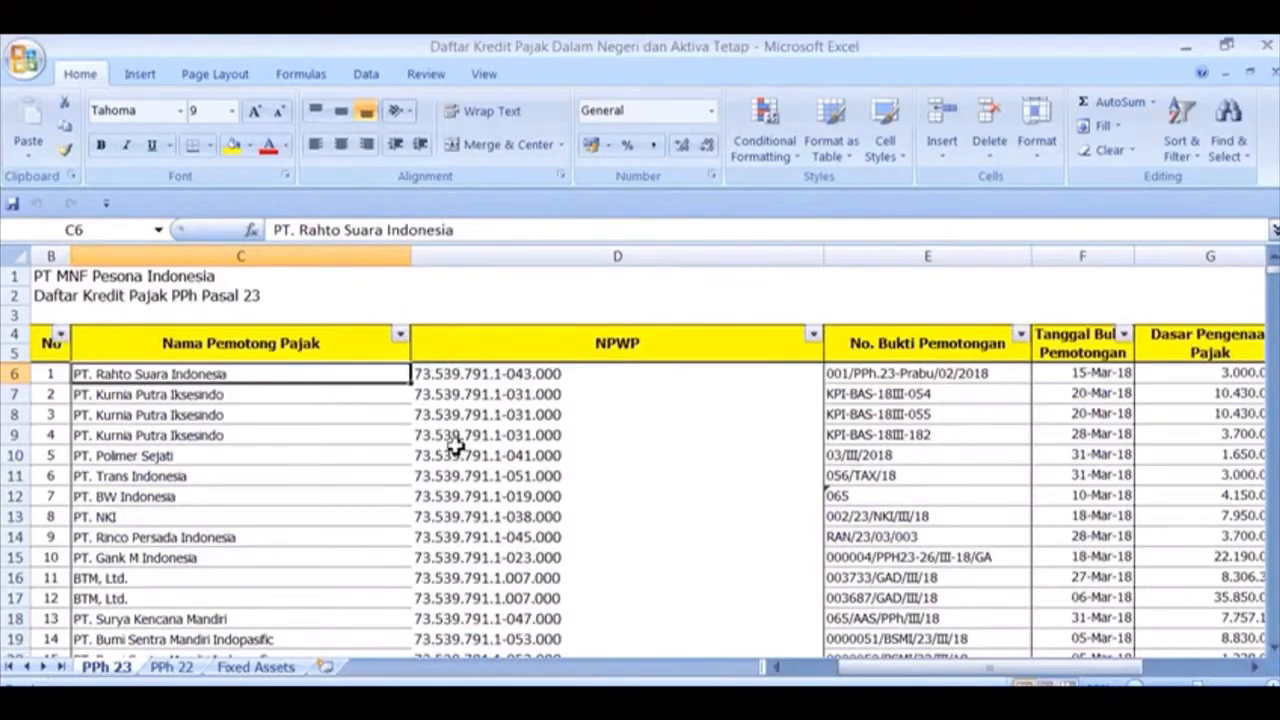
key(Up)
key(Up)
key(Up)
key(Down)
key(Down)
key(Down)
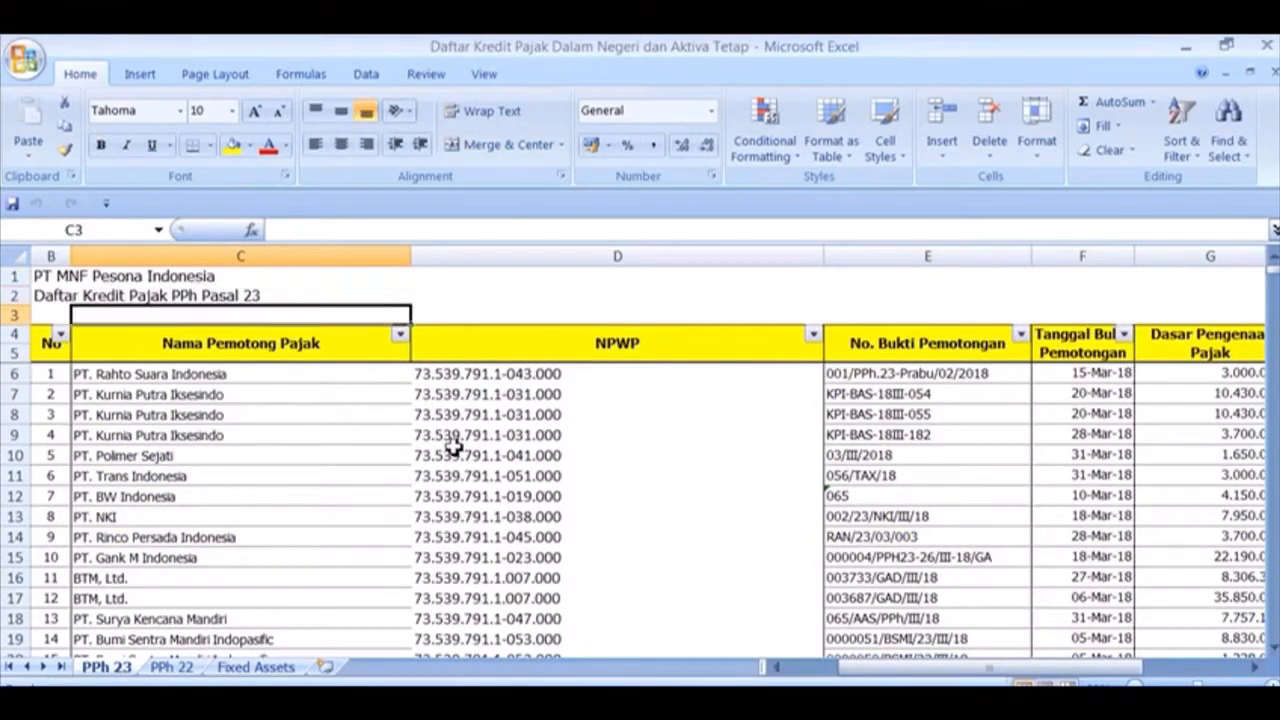
key(alt+Tab)
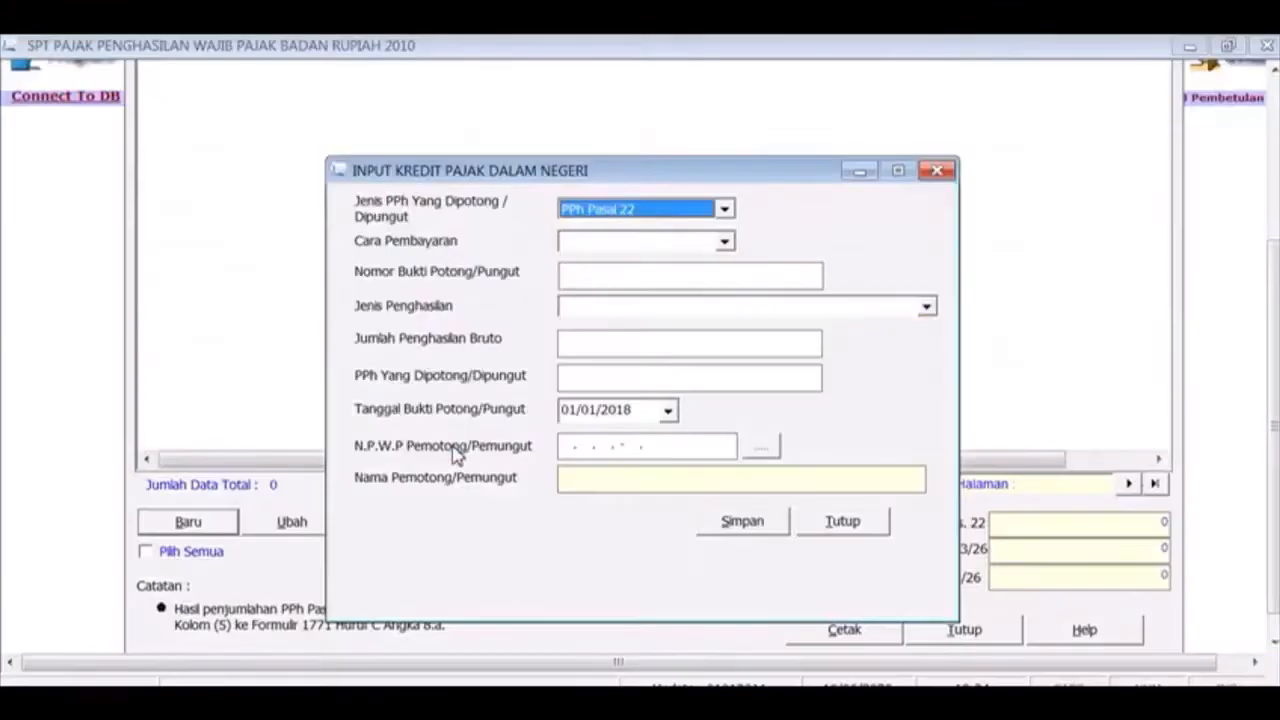
click(724, 209)
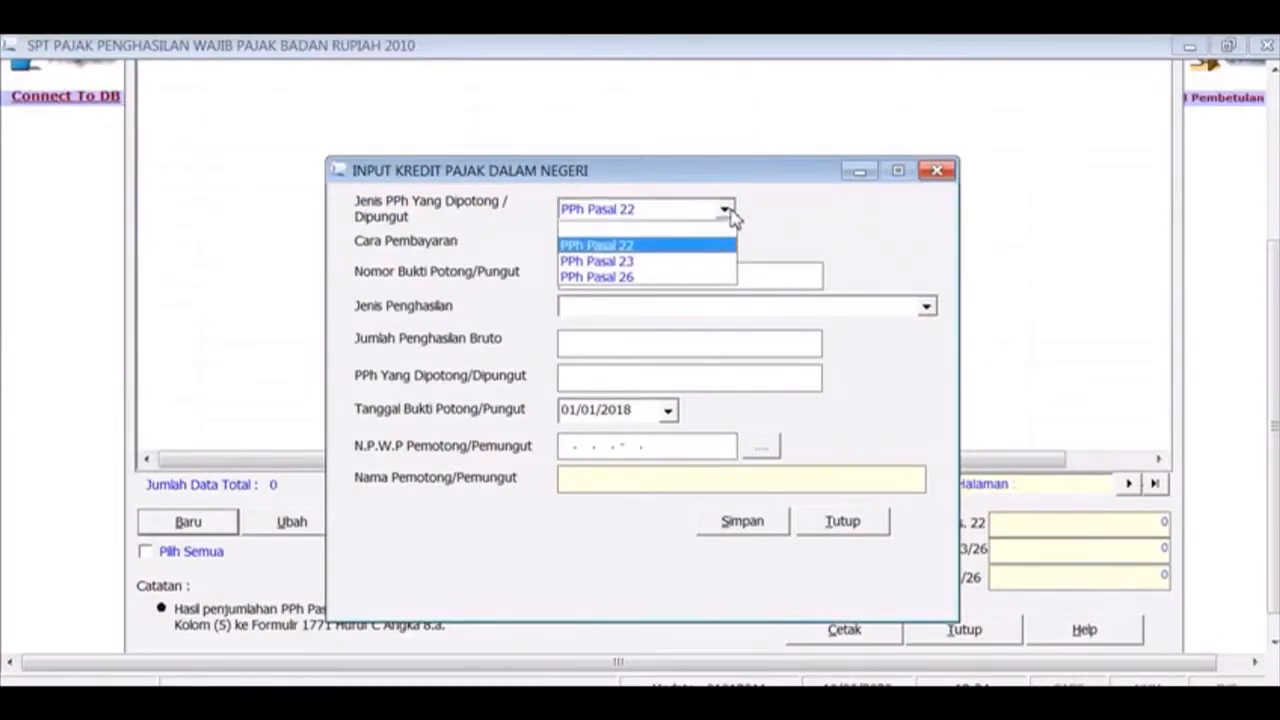
click(710, 261)
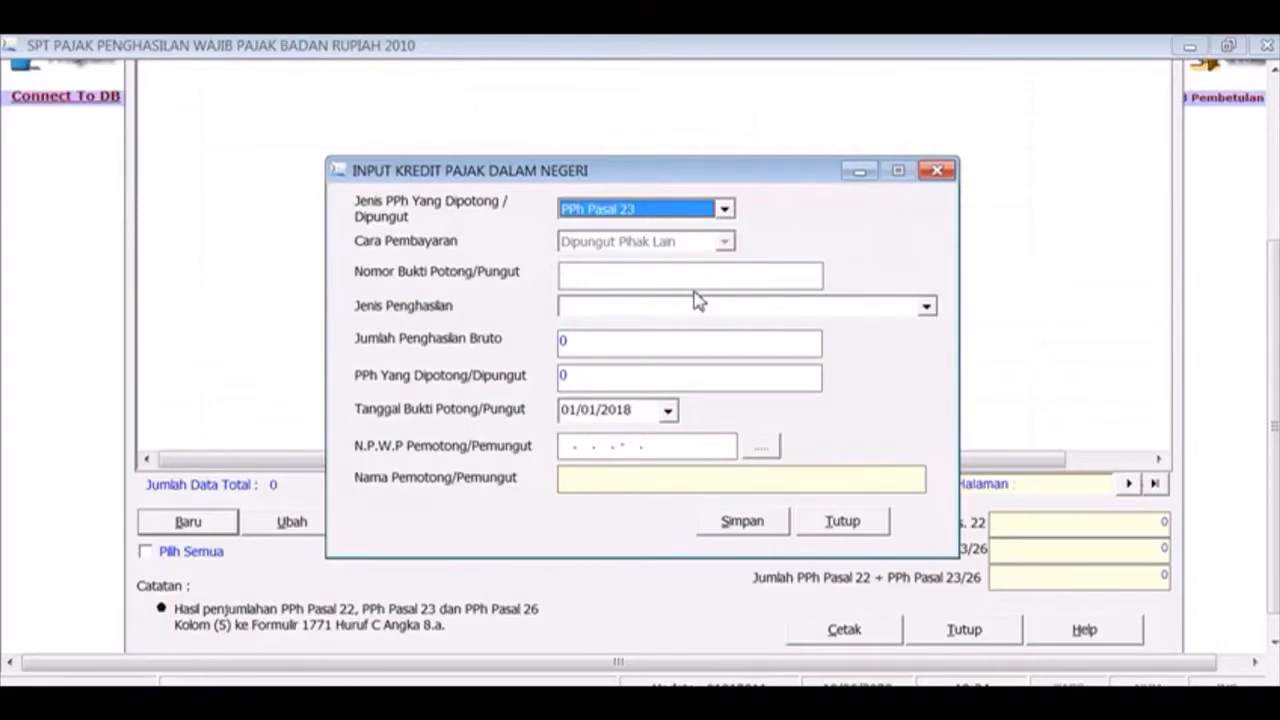
click(697, 274)
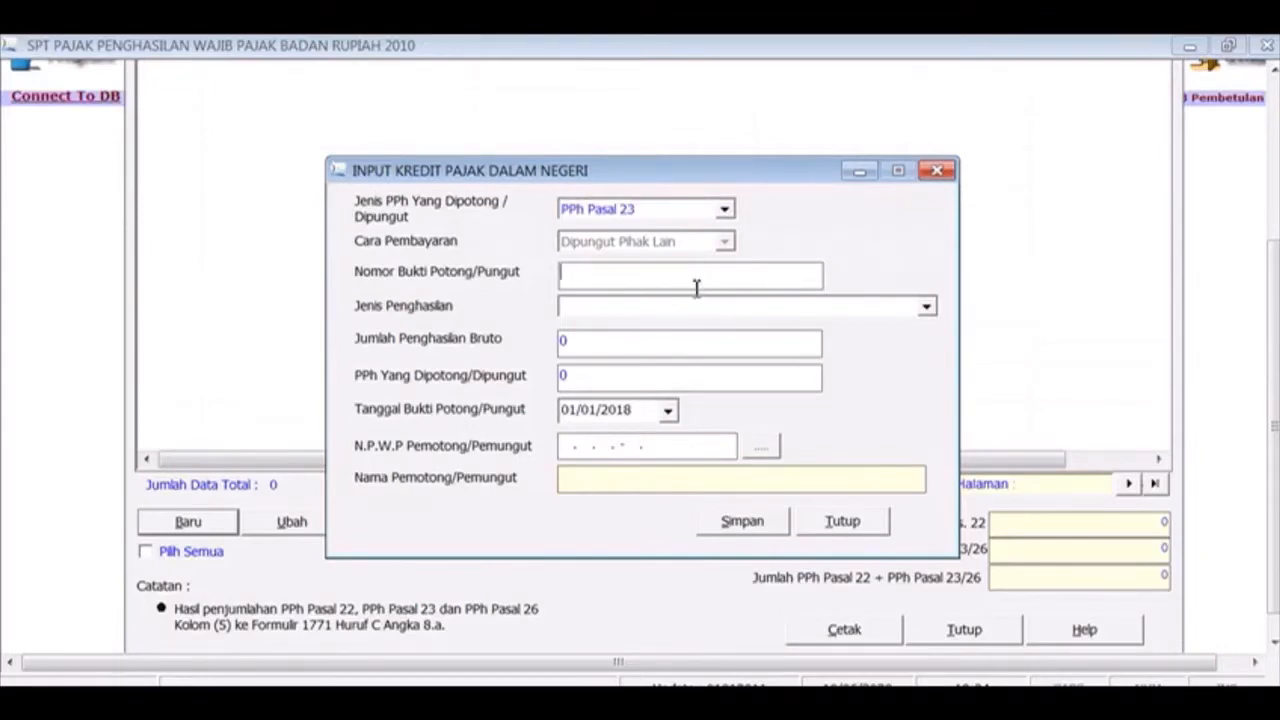
key(alt+Tab)
key(alt+Tab)
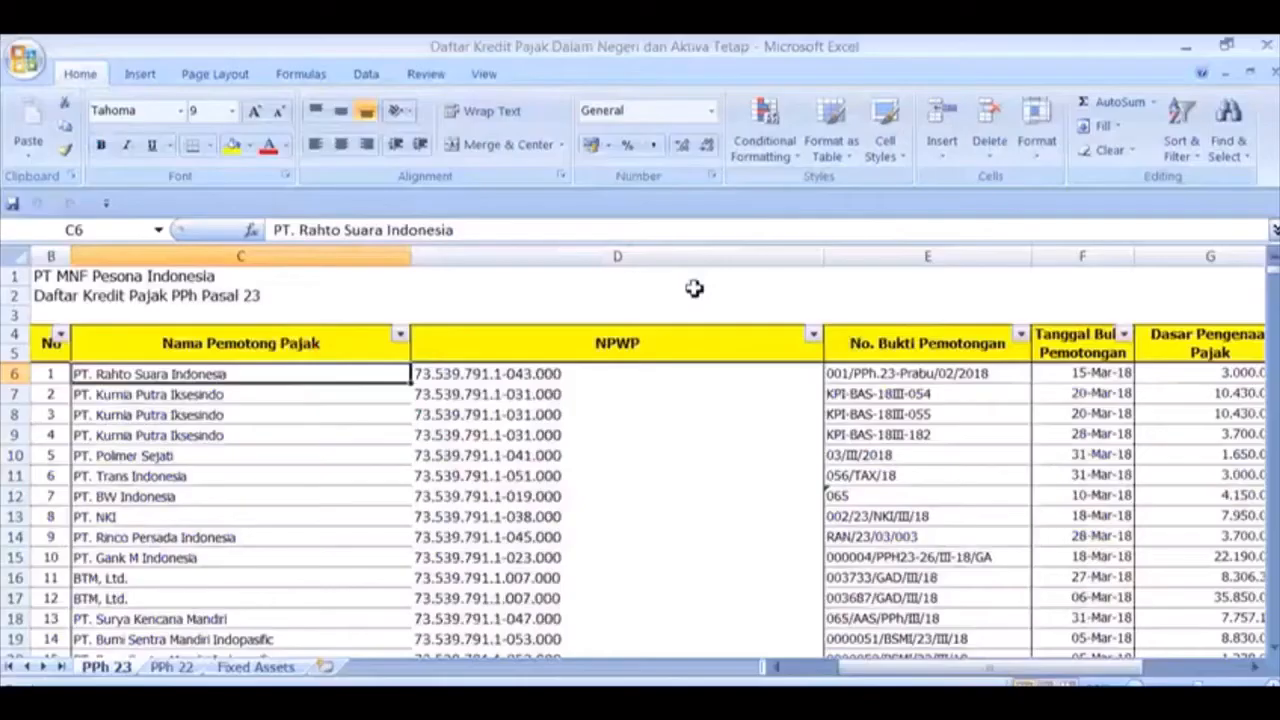
key(ctrl+c)
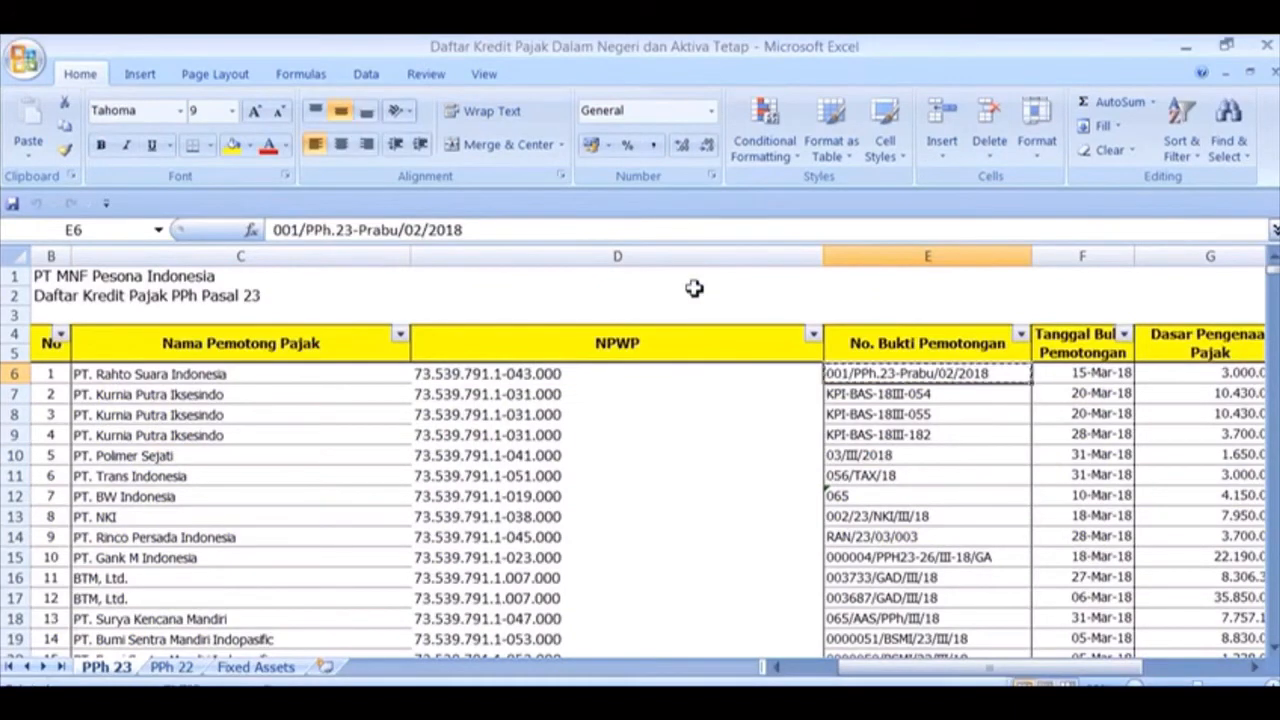
key(alt+Tab)
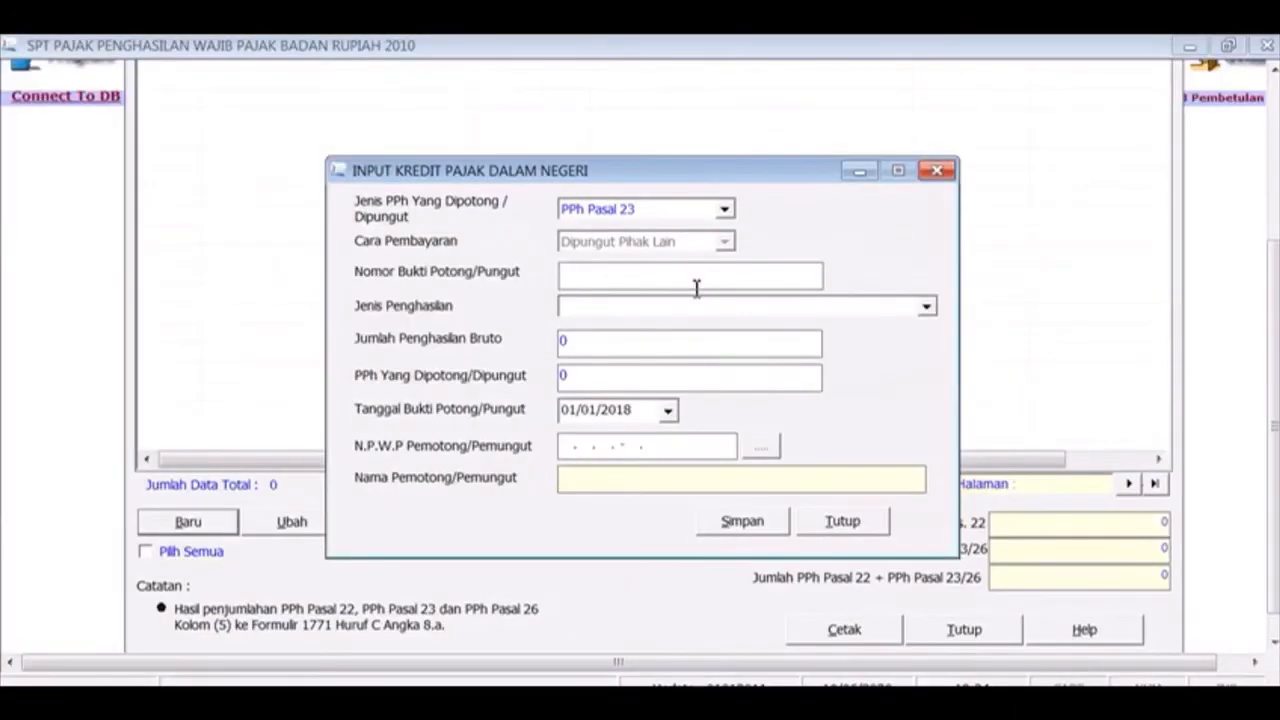
key(ctrl+v)
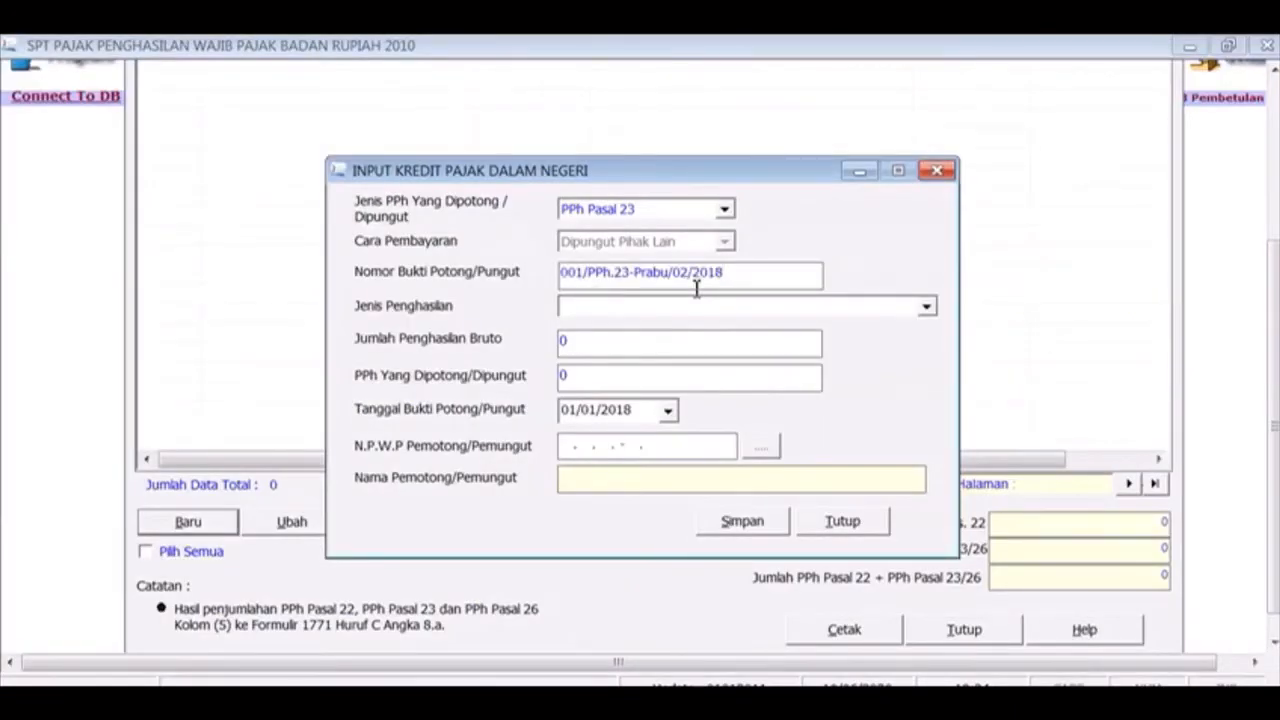
Review row 6's withholding date, tax base and 2% rate in the workbook
key(alt+Tab)
key(Right)
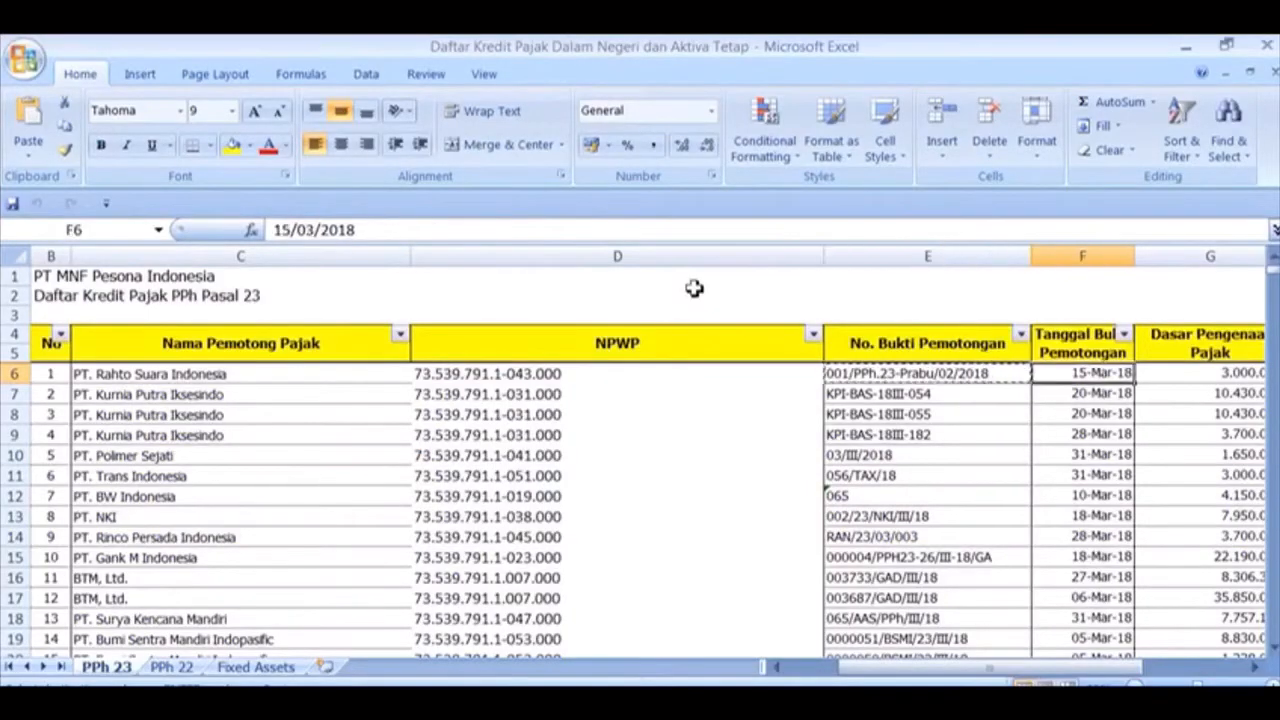
key(Right)
key(Right)
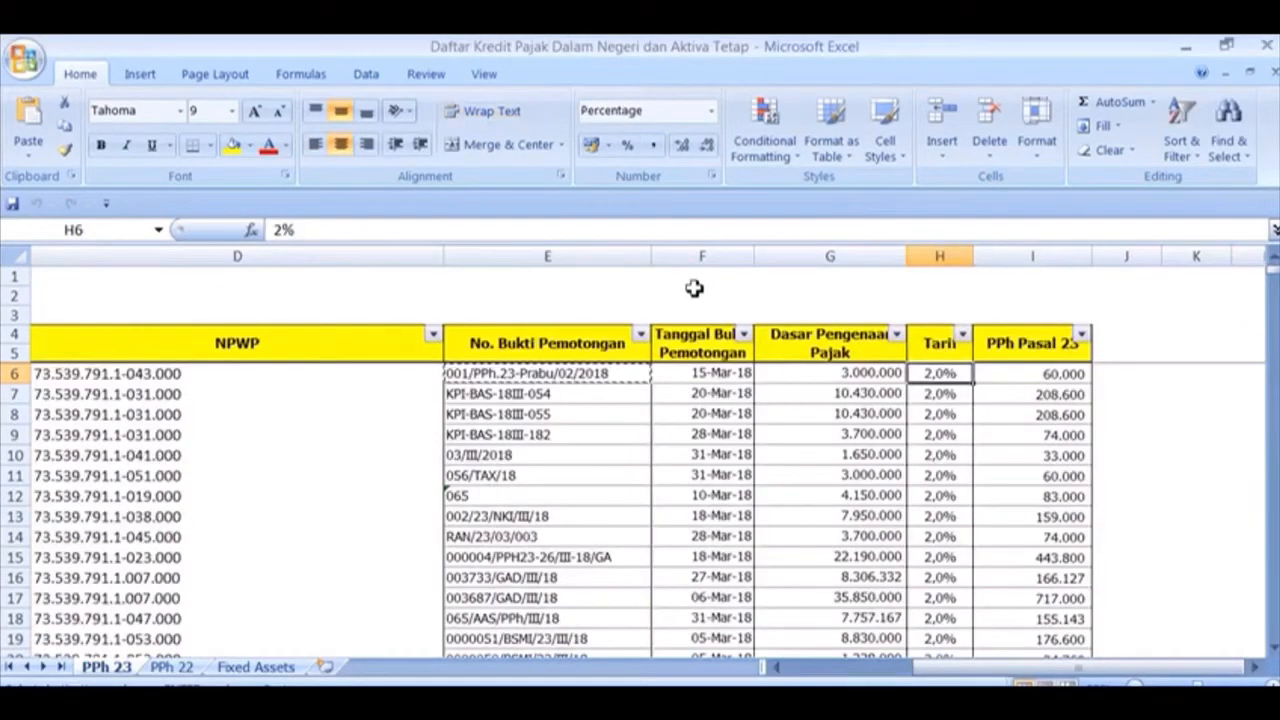
key(Left)
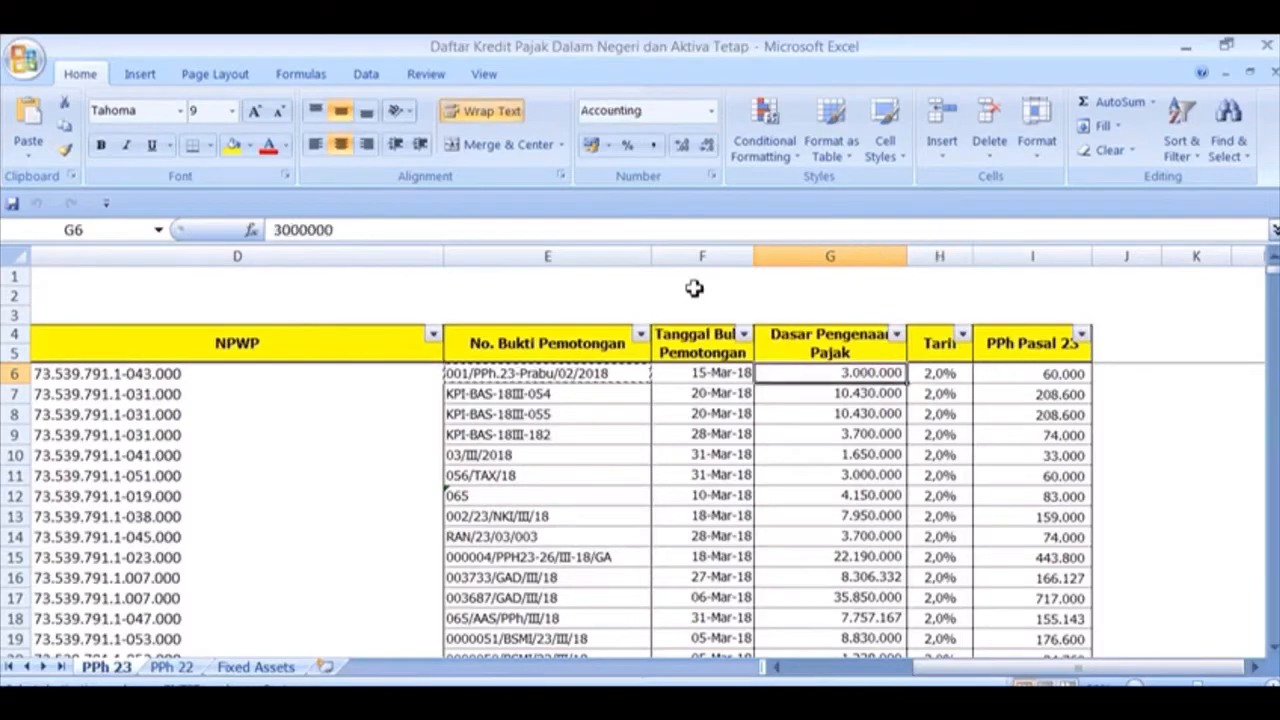
key(Right)
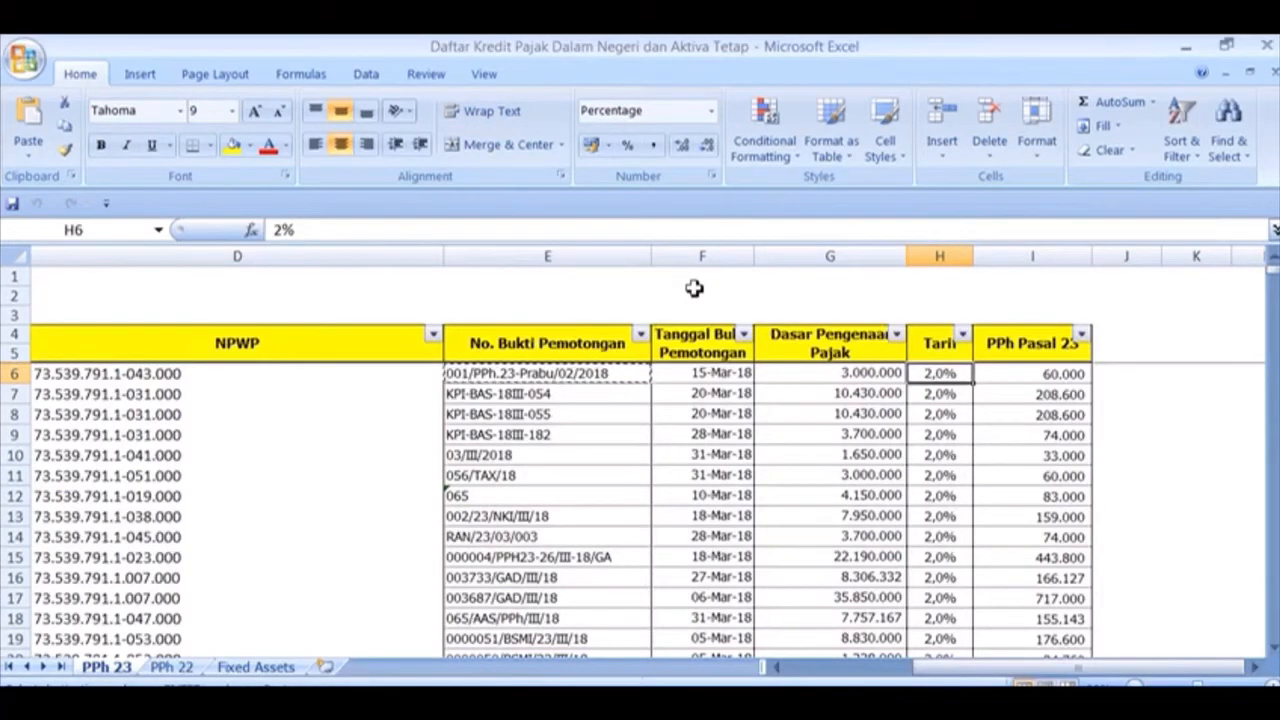
key(alt+Tab)
key(alt+Tab)
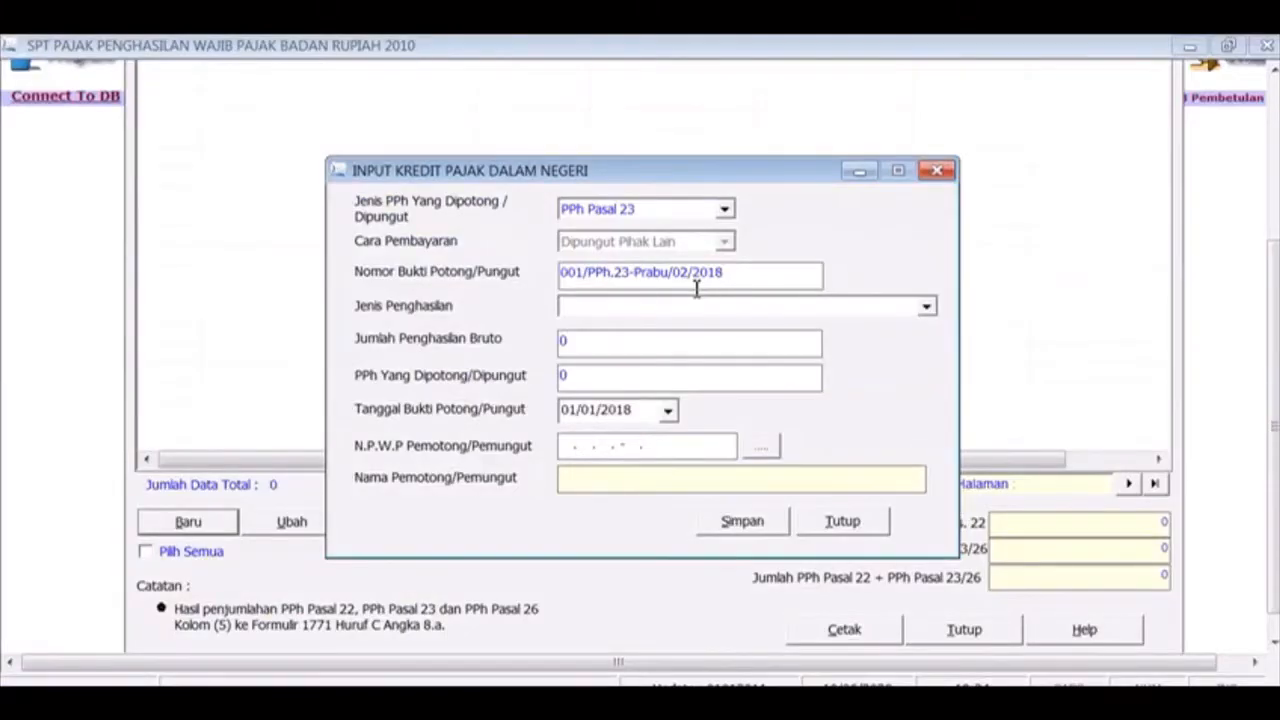
Set the income type to Imbalan/Jasa Lainnya with gross income 3.000.000
click(925, 307)
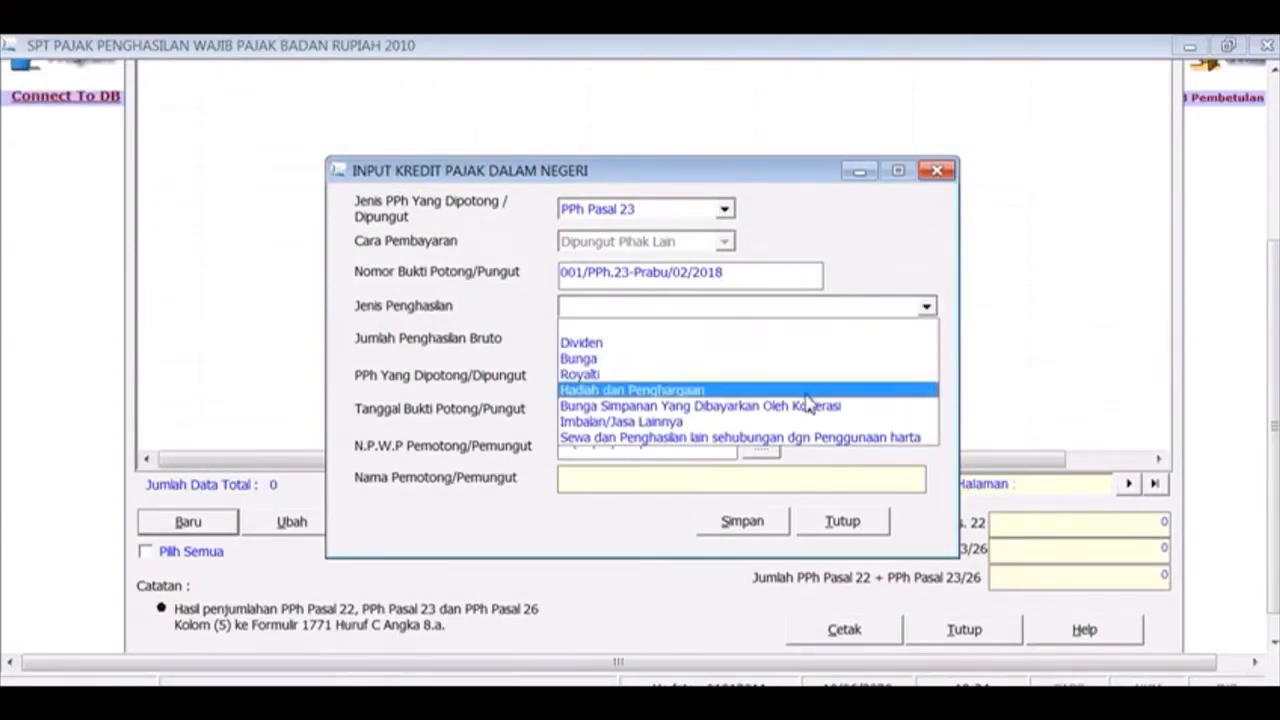
click(788, 428)
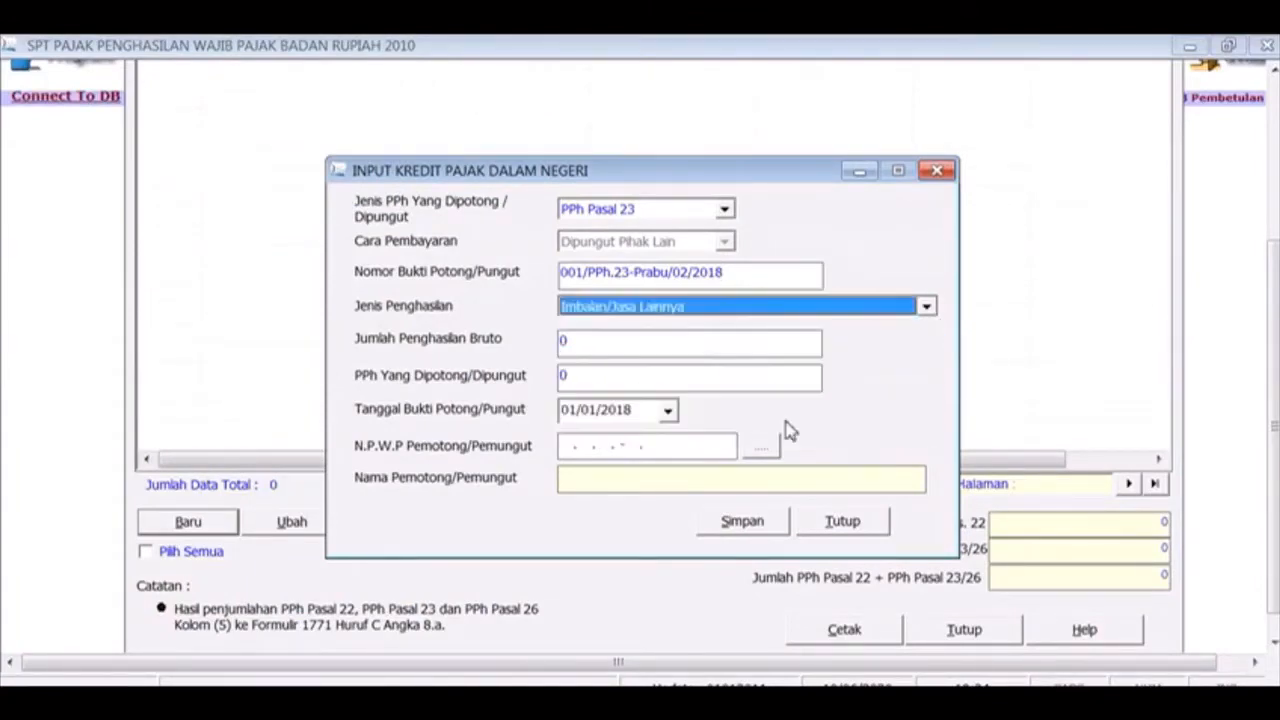
click(769, 344)
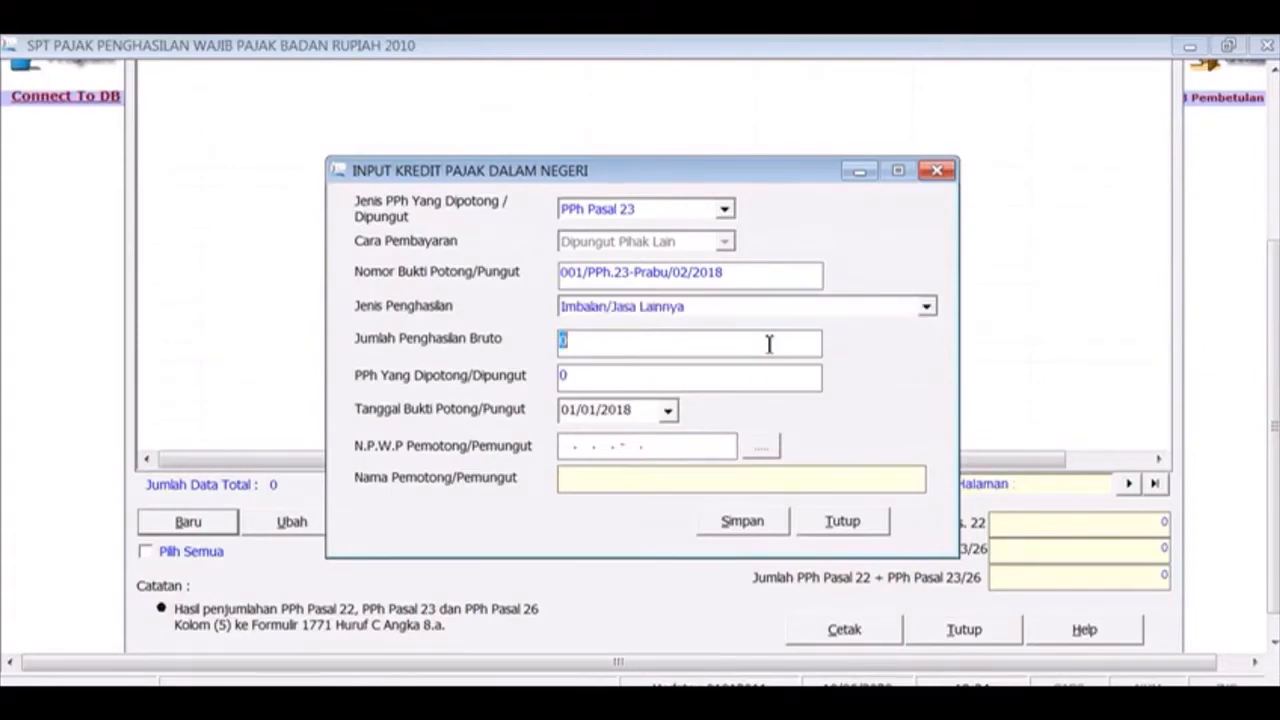
key(alt+Tab)
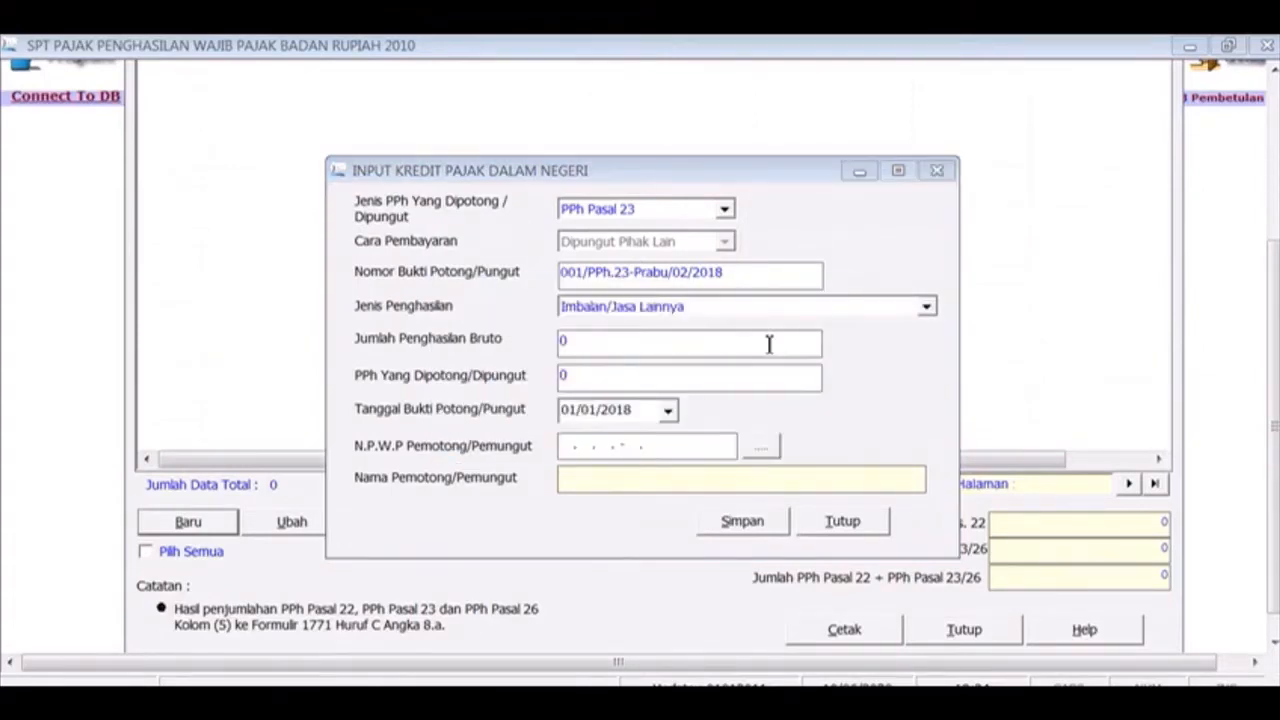
key(alt+Tab)
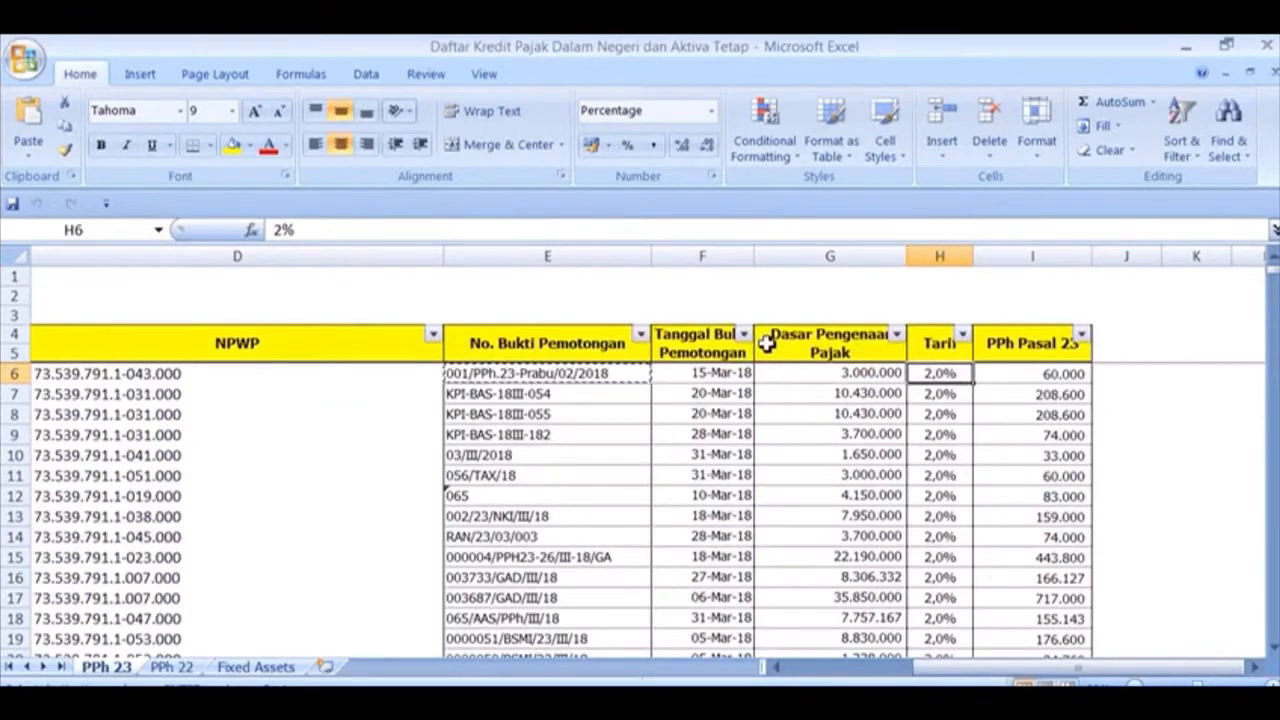
key(Left)
key(ctrl+c)
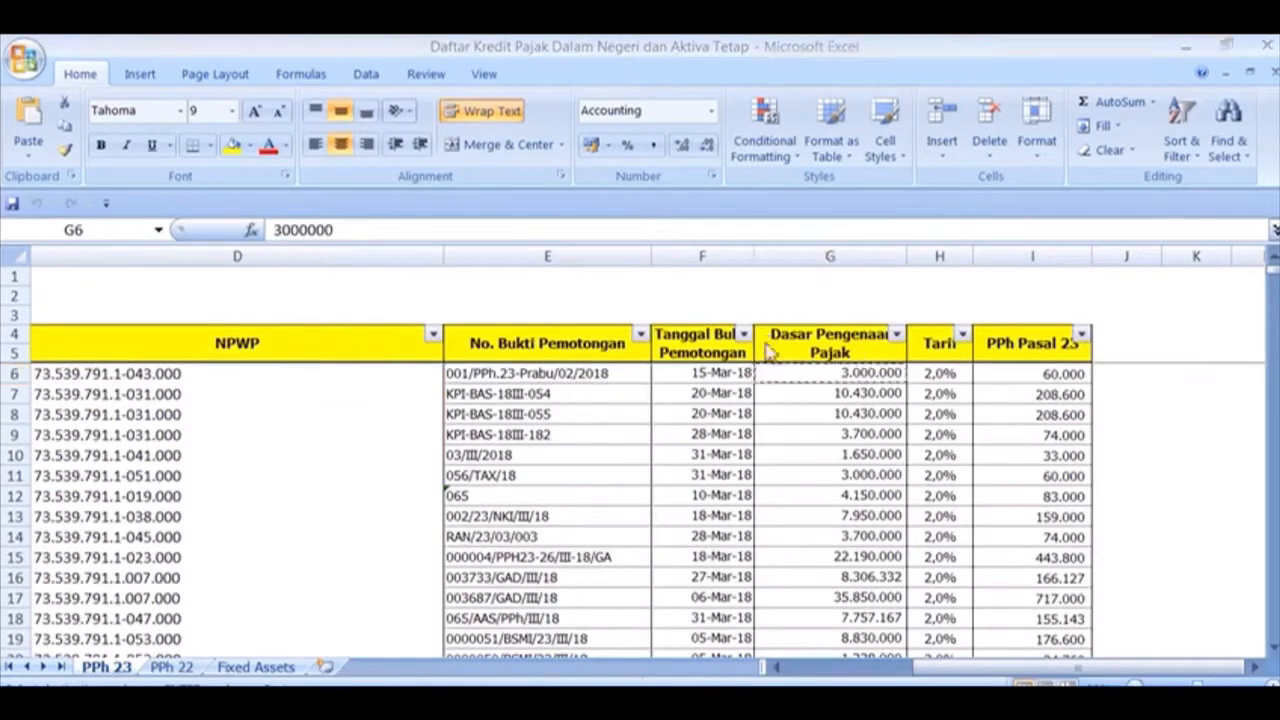
key(alt+Tab)
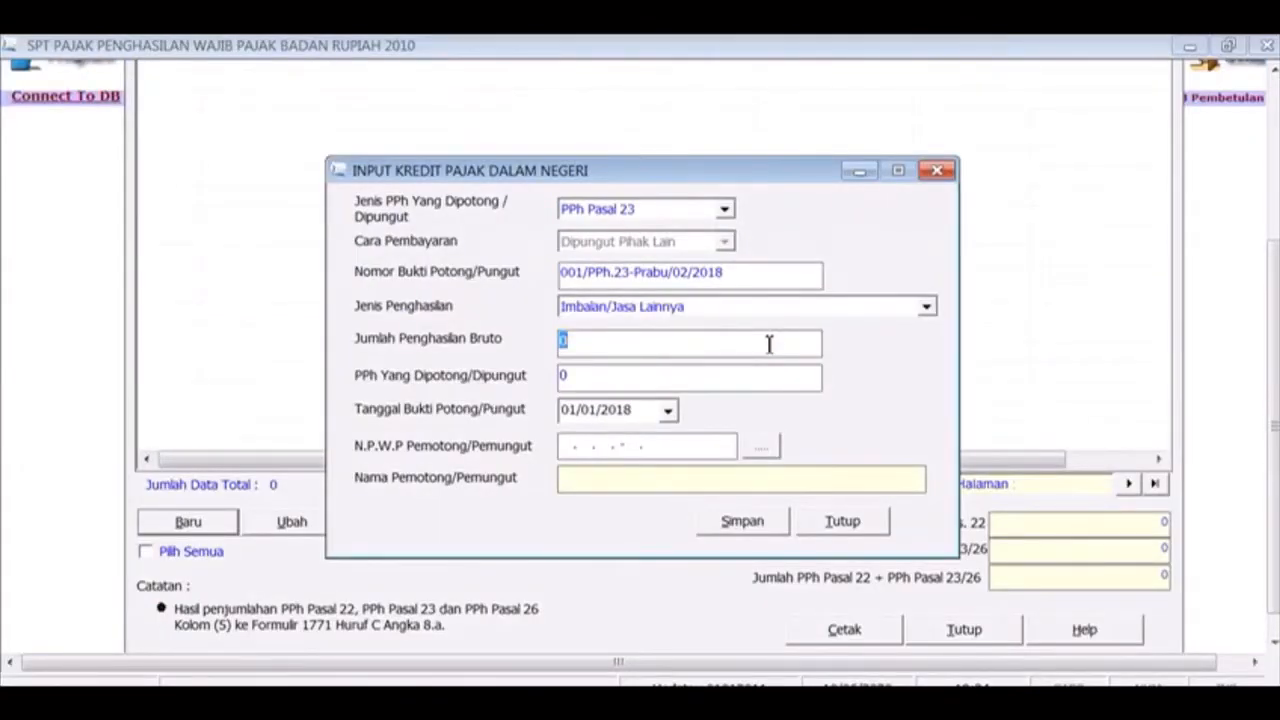
text(3000000)
key(Tab)
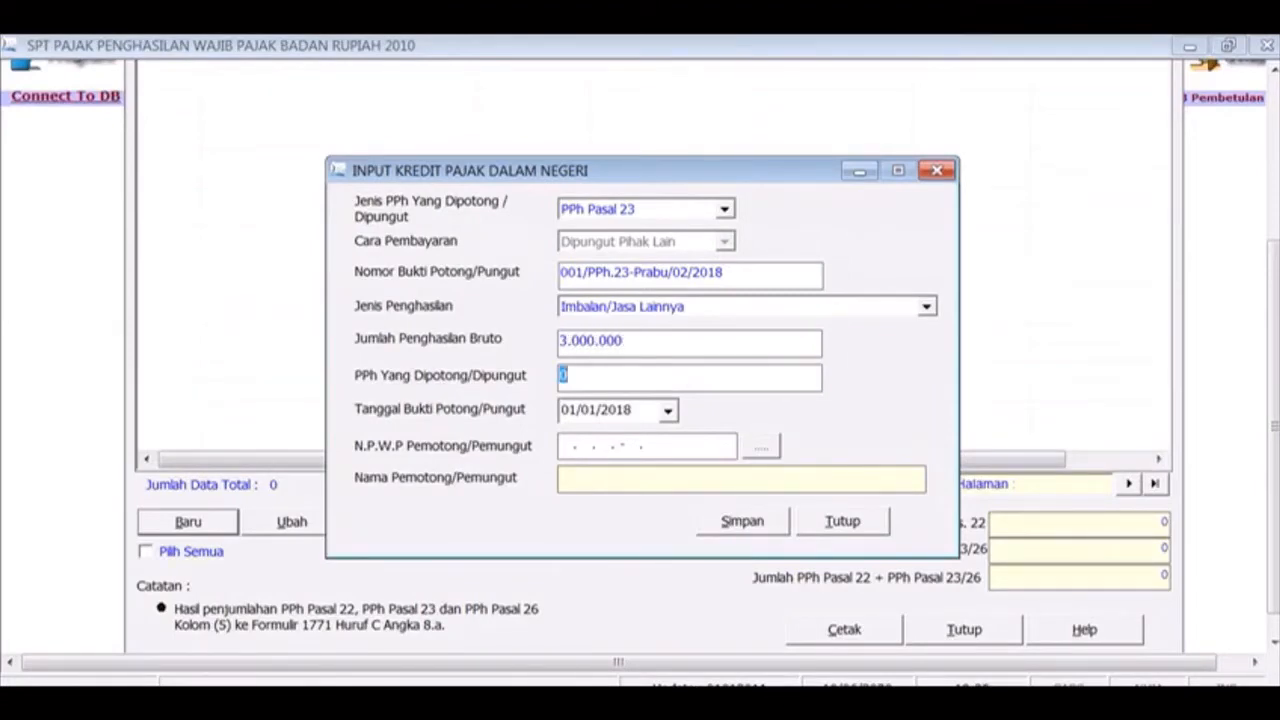
Enter 60.000 as PPh Yang Dipotong, checked against the workbook
key(alt+Tab)
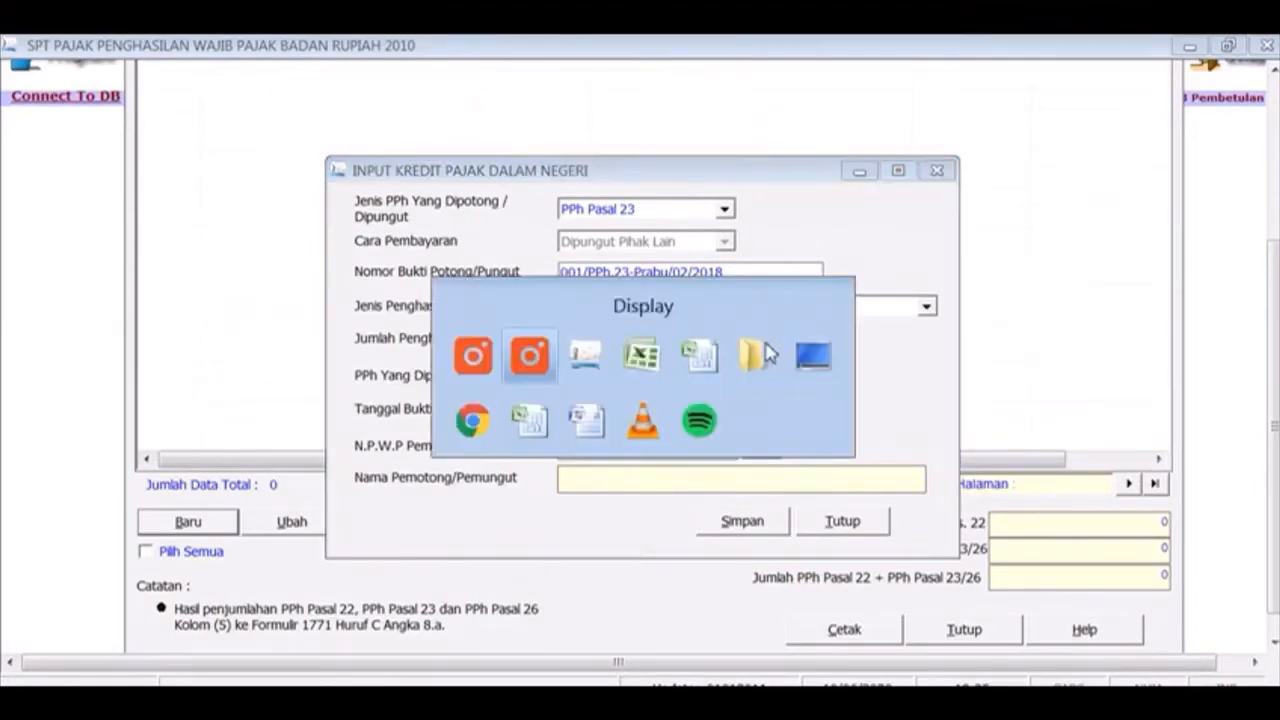
key(alt+Tab)
key(alt+Tab)
key(alt+Tab)
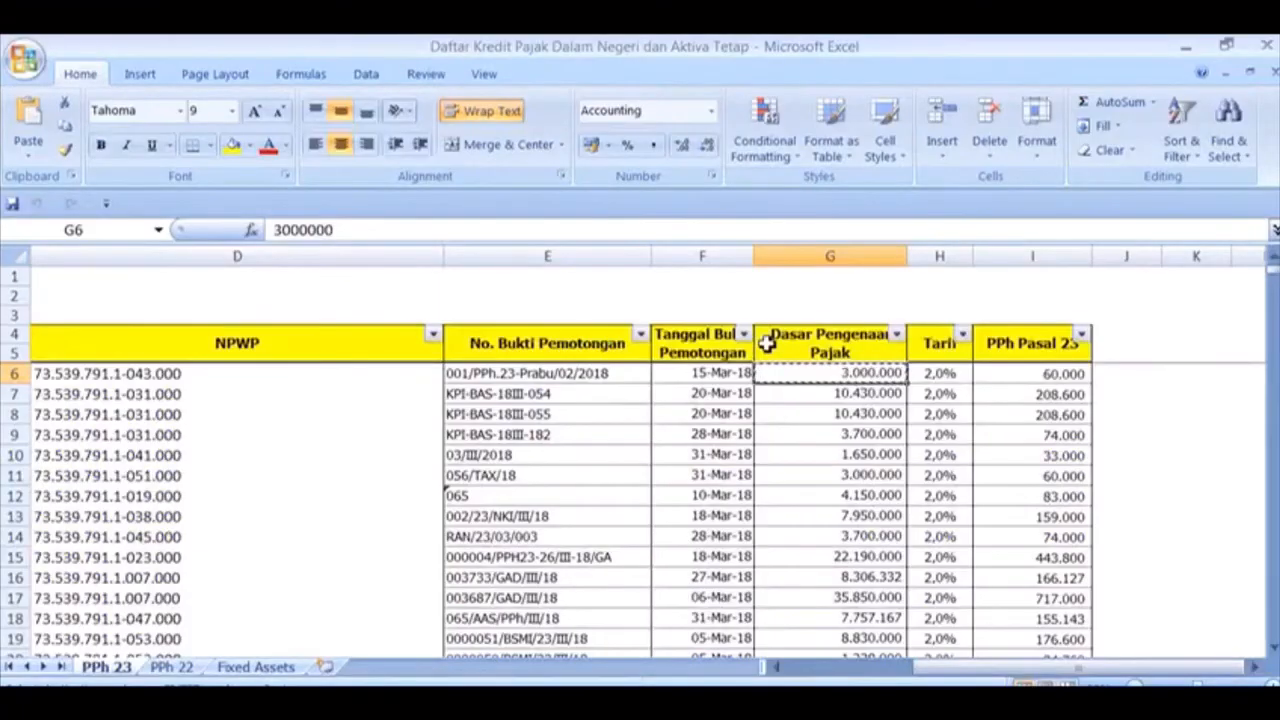
key(Right)
key(Right)
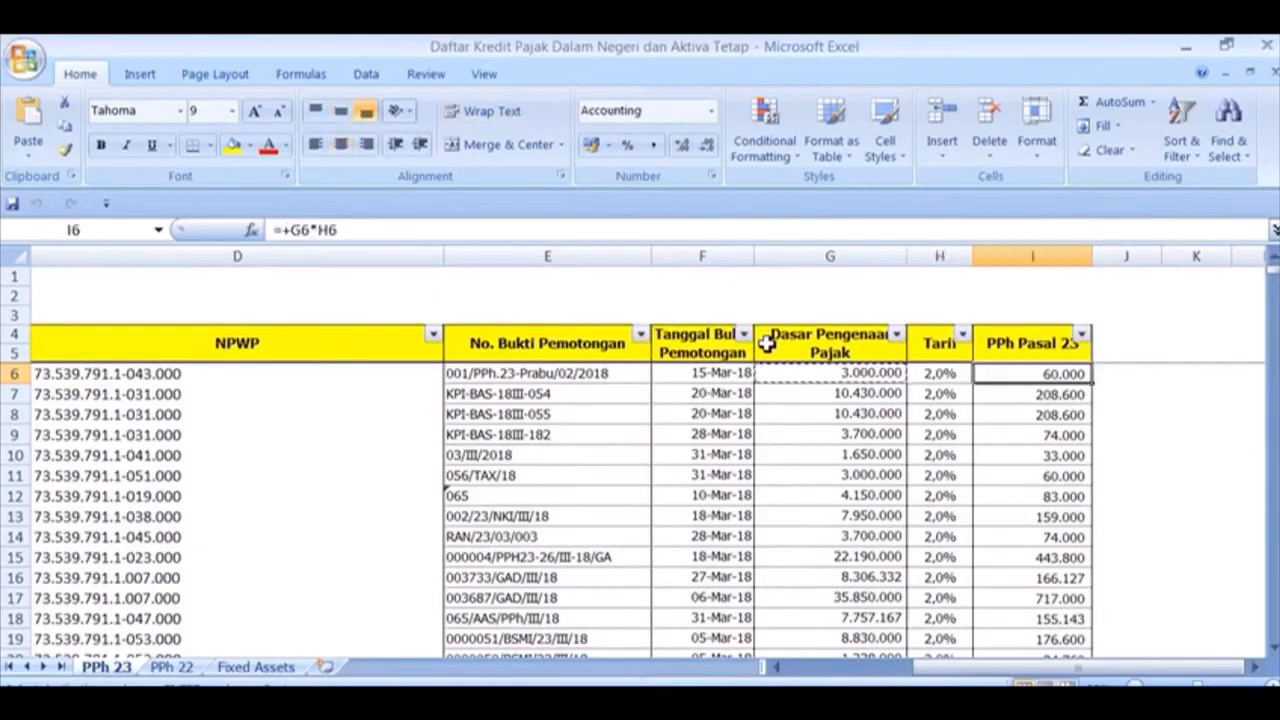
key(alt+Tab)
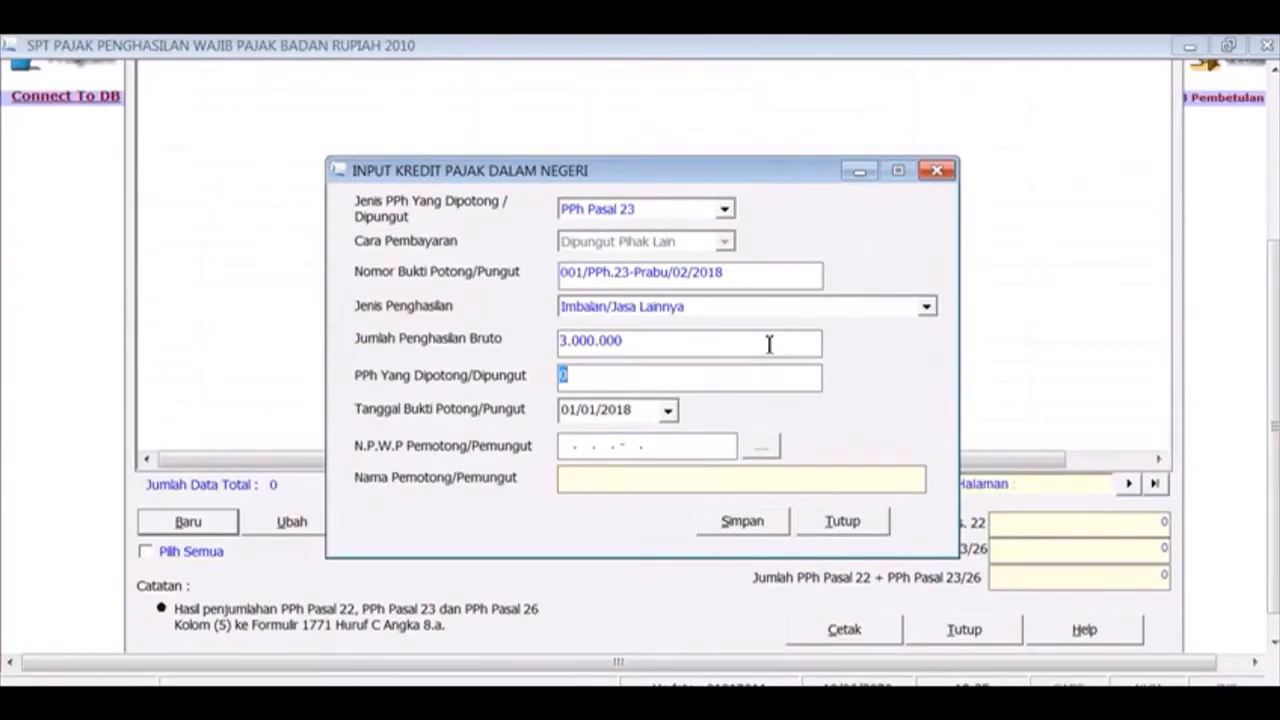
text(60.000)
key(Tab)
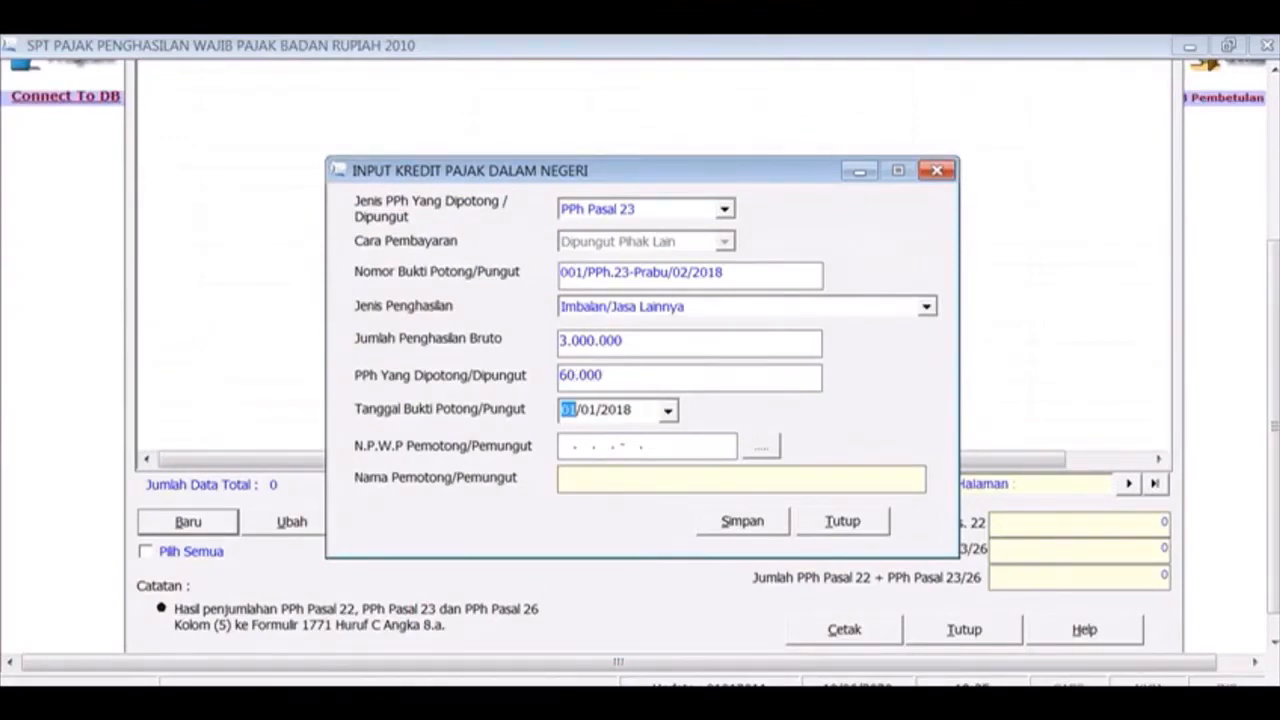
Enter withholding date 15/03/2018 and open the withholder NPWP reference lookup
key(alt+Tab)
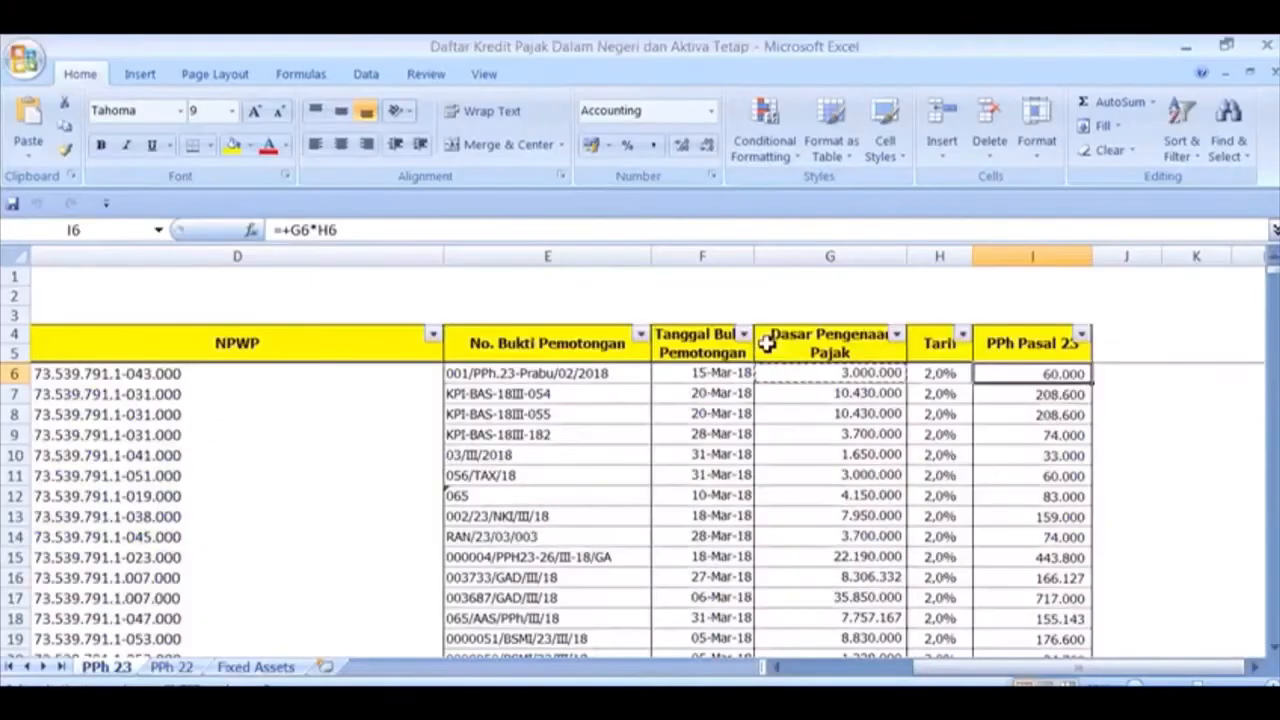
key(Left)
key(Left)
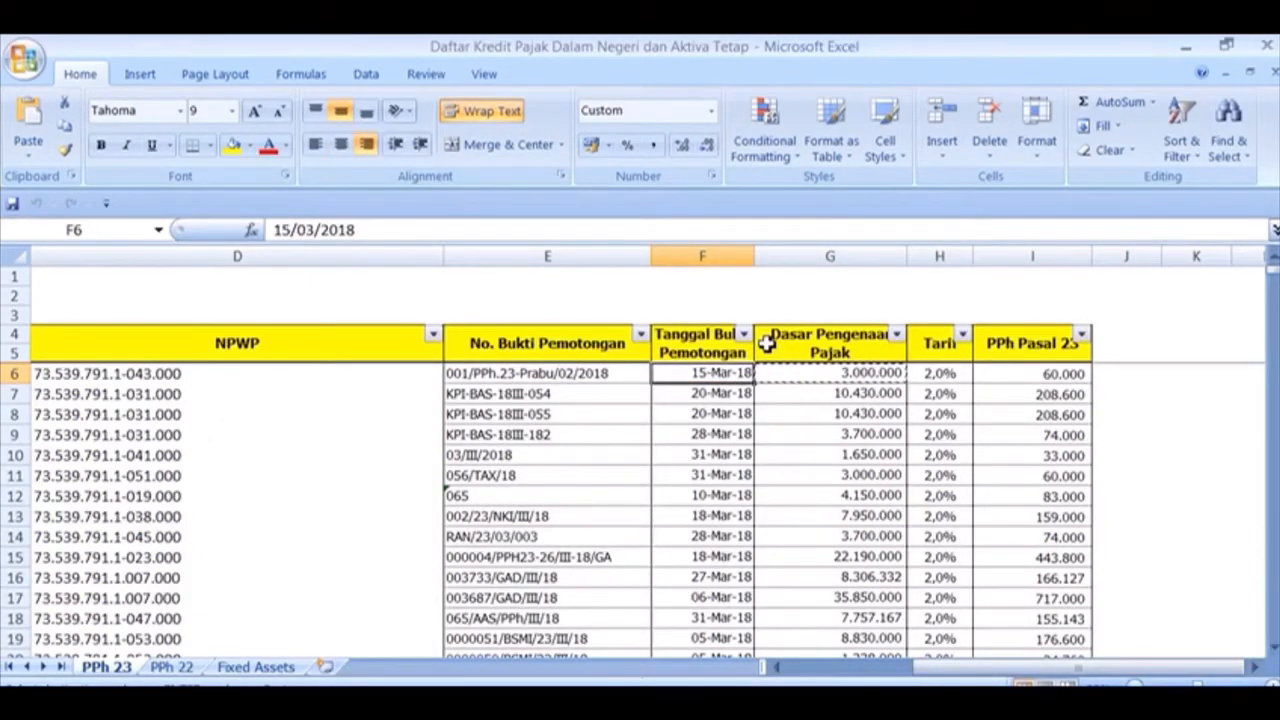
key(alt+Tab)
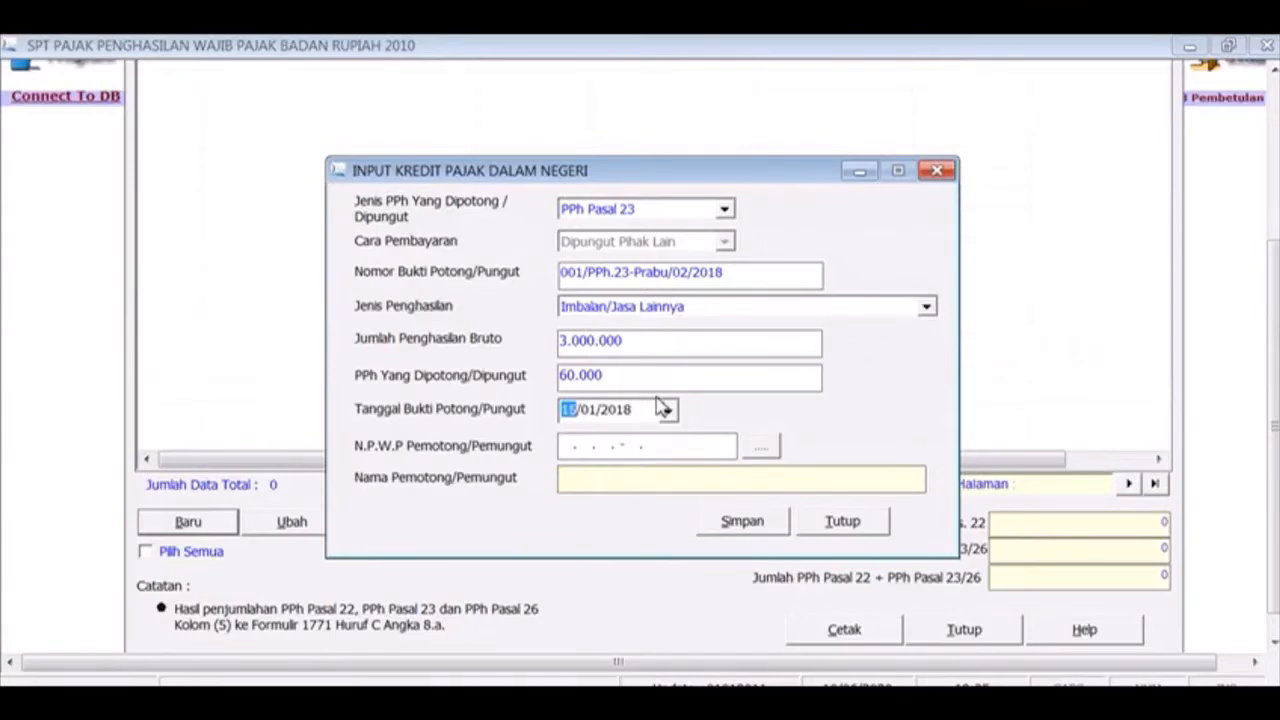
key(Right)
click(678, 456)
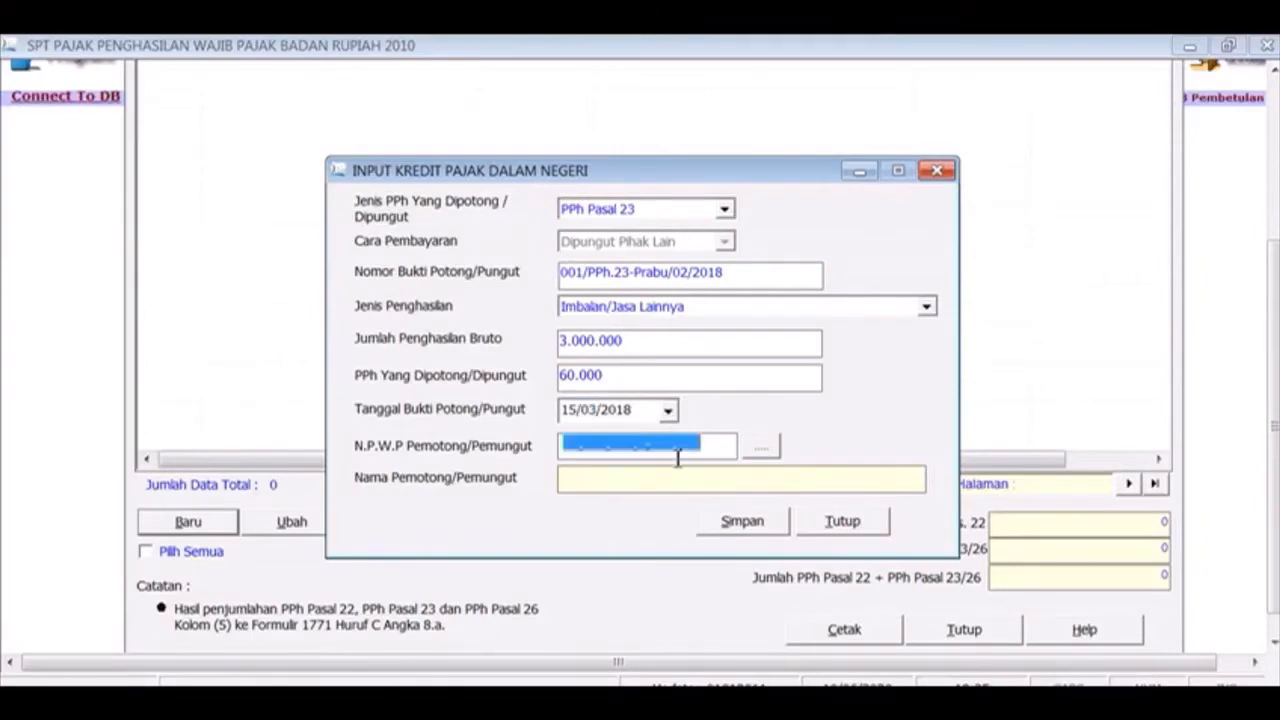
click(722, 449)
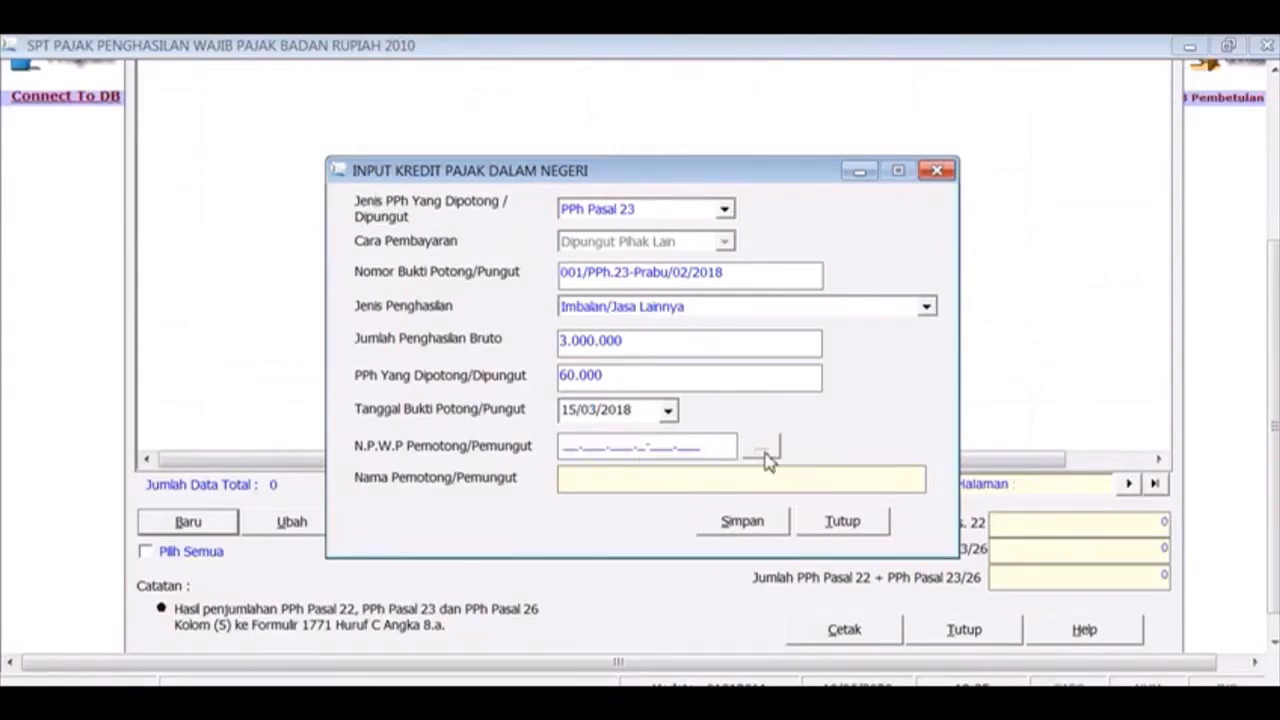
click(764, 449)
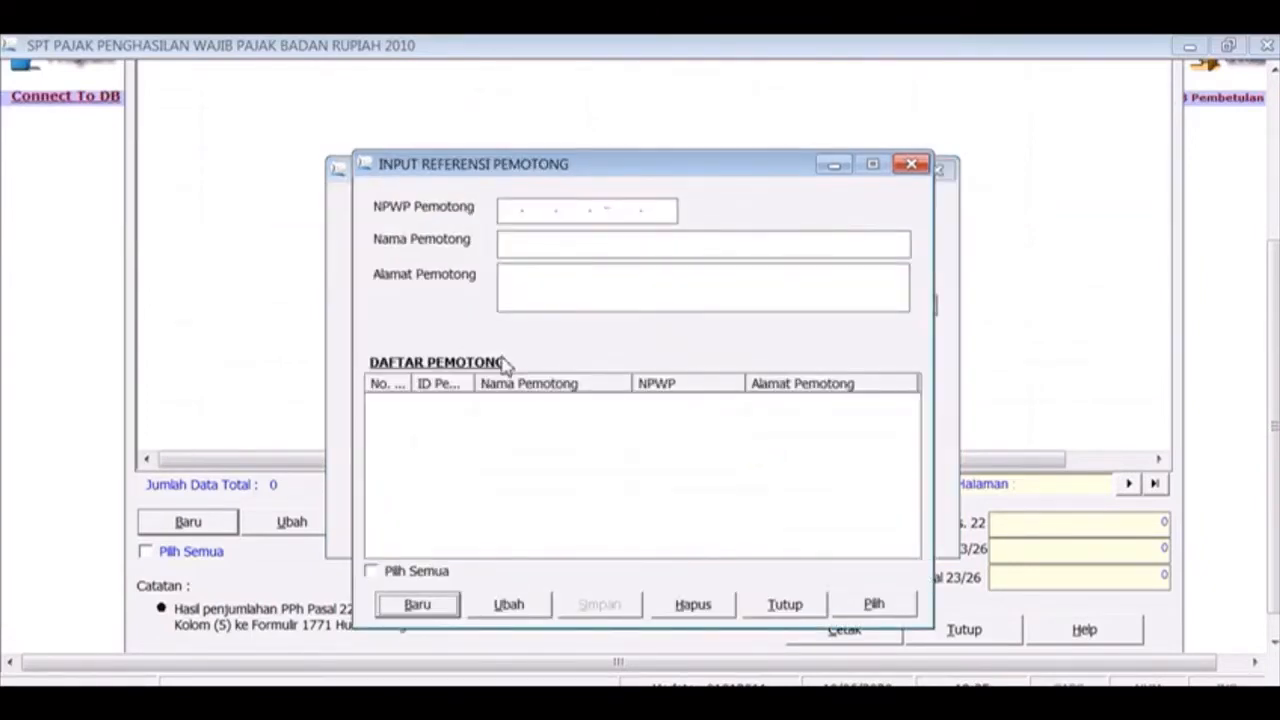
Create a new withholder record and paste the NPWP from cell D6 into NPWP Pemotong
click(432, 612)
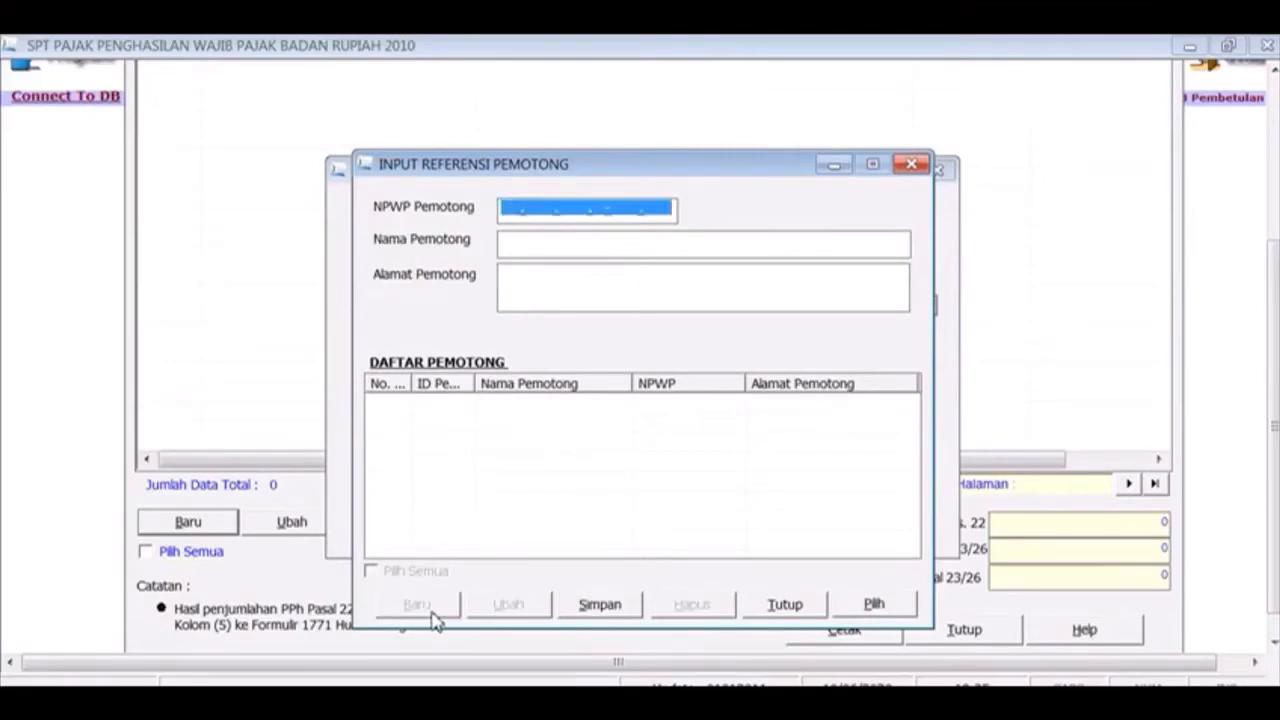
click(510, 214)
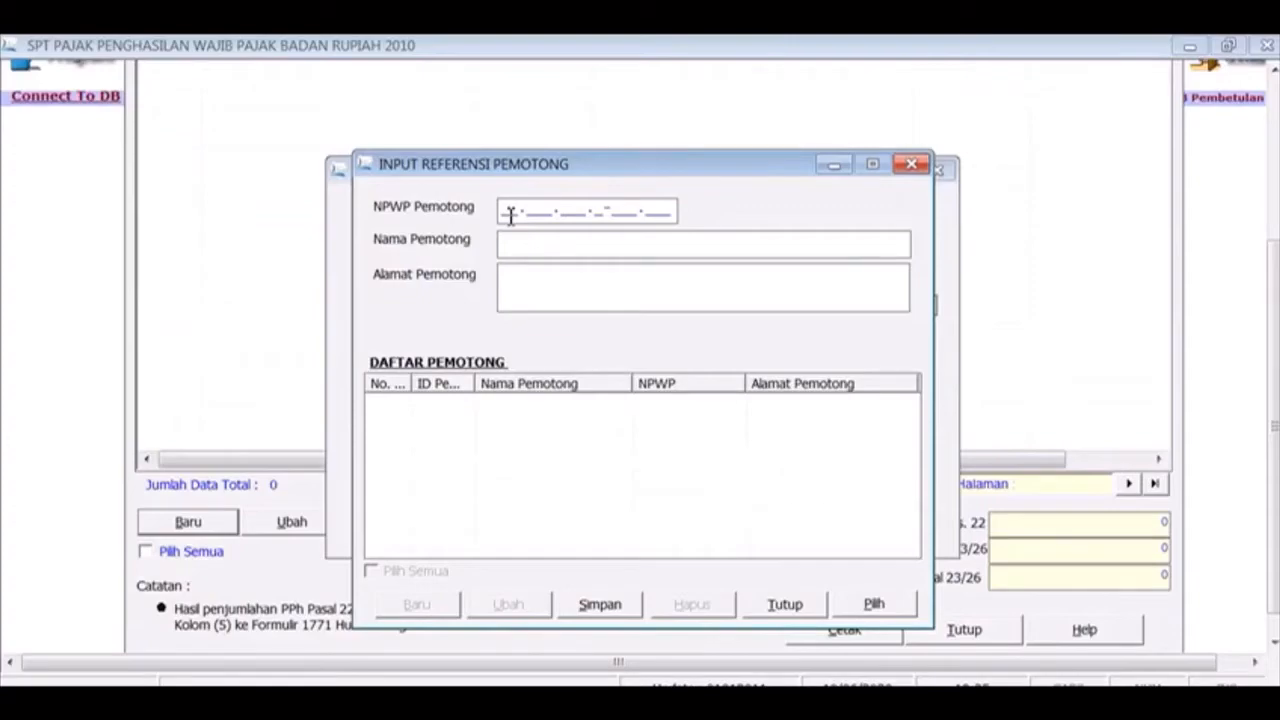
key(alt+Tab)
key(alt+Tab)
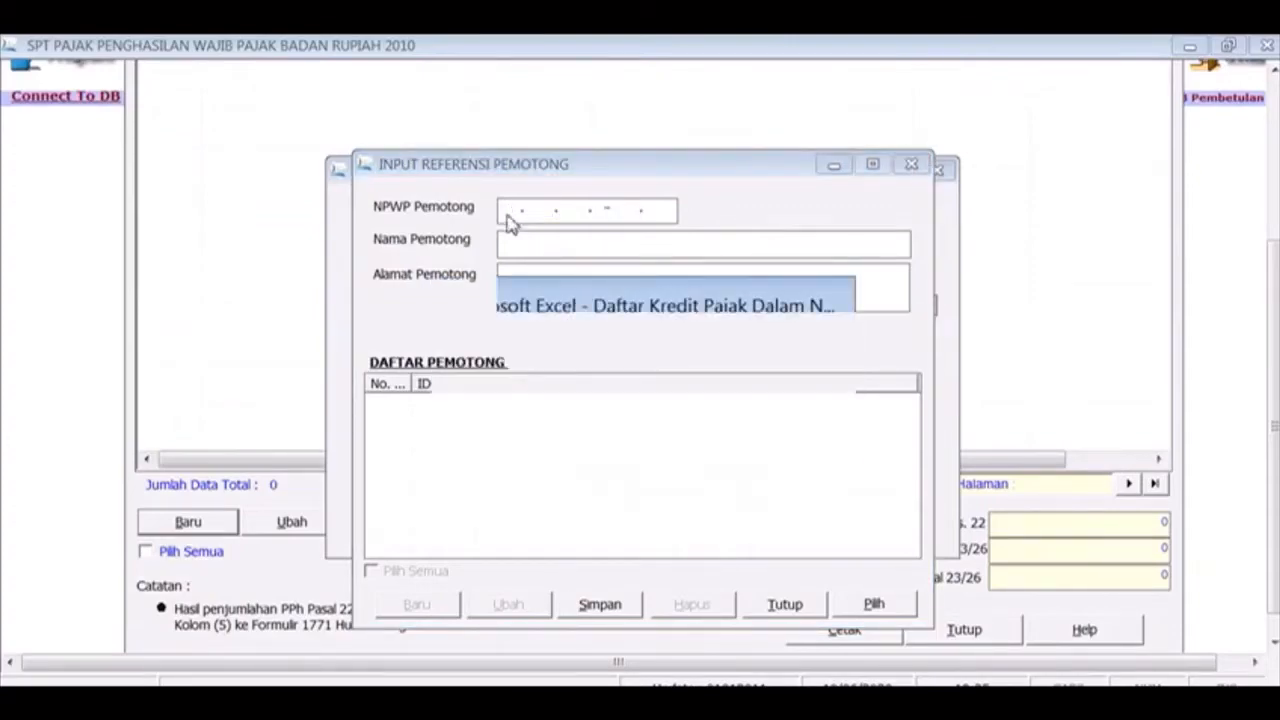
key(Left)
key(Left)
key(Right)
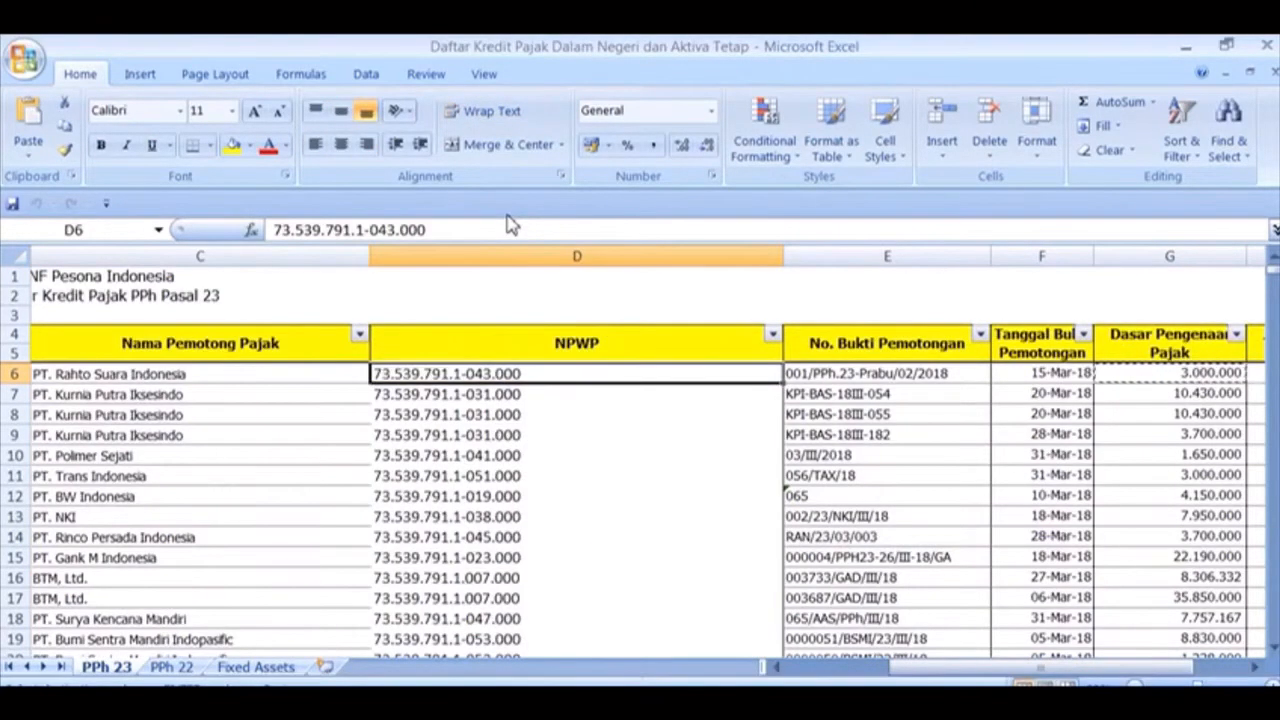
key(ctrl+c)
key(alt+Tab)
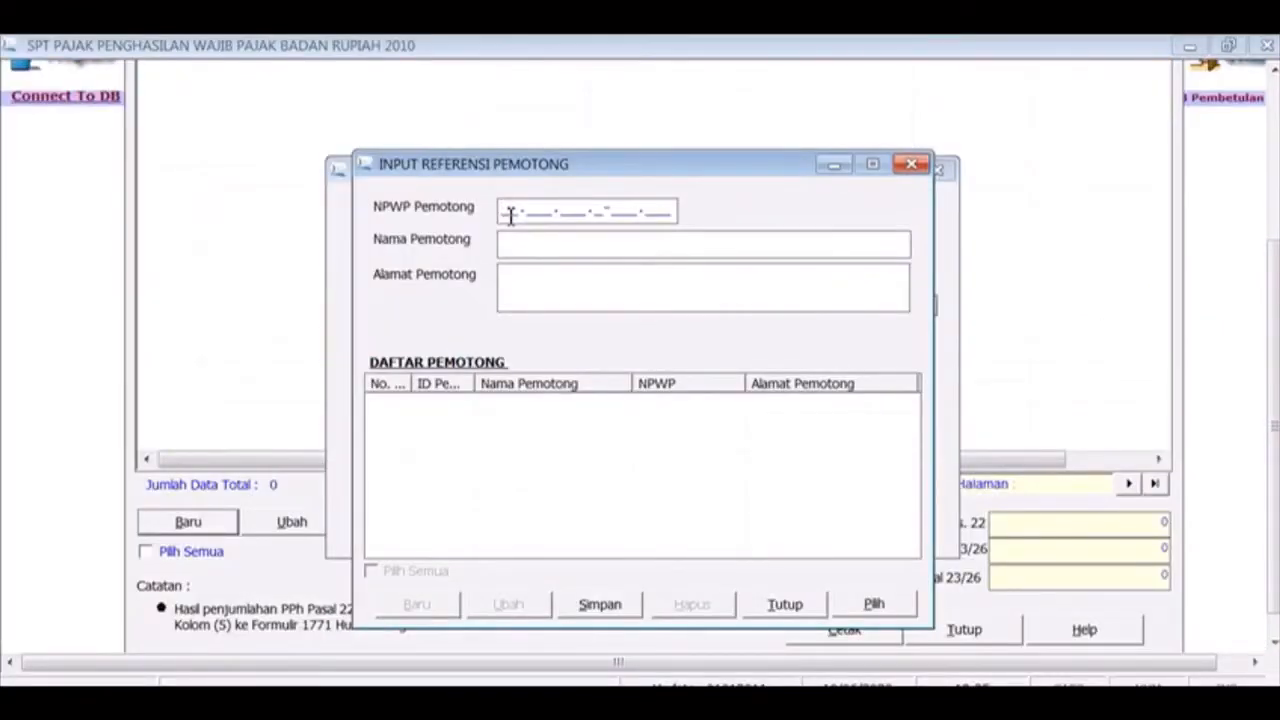
key(alt+Tab)
key(alt+Tab)
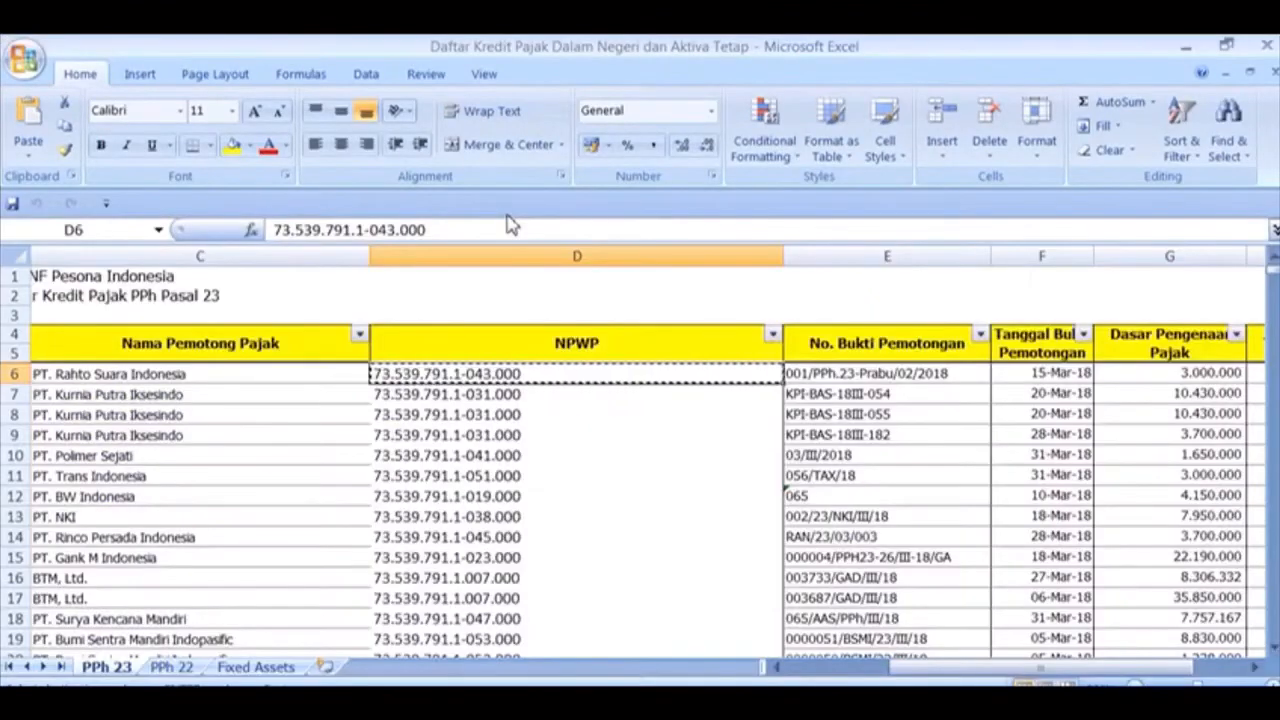
click(486, 229)
drag(486, 229, 268, 229)
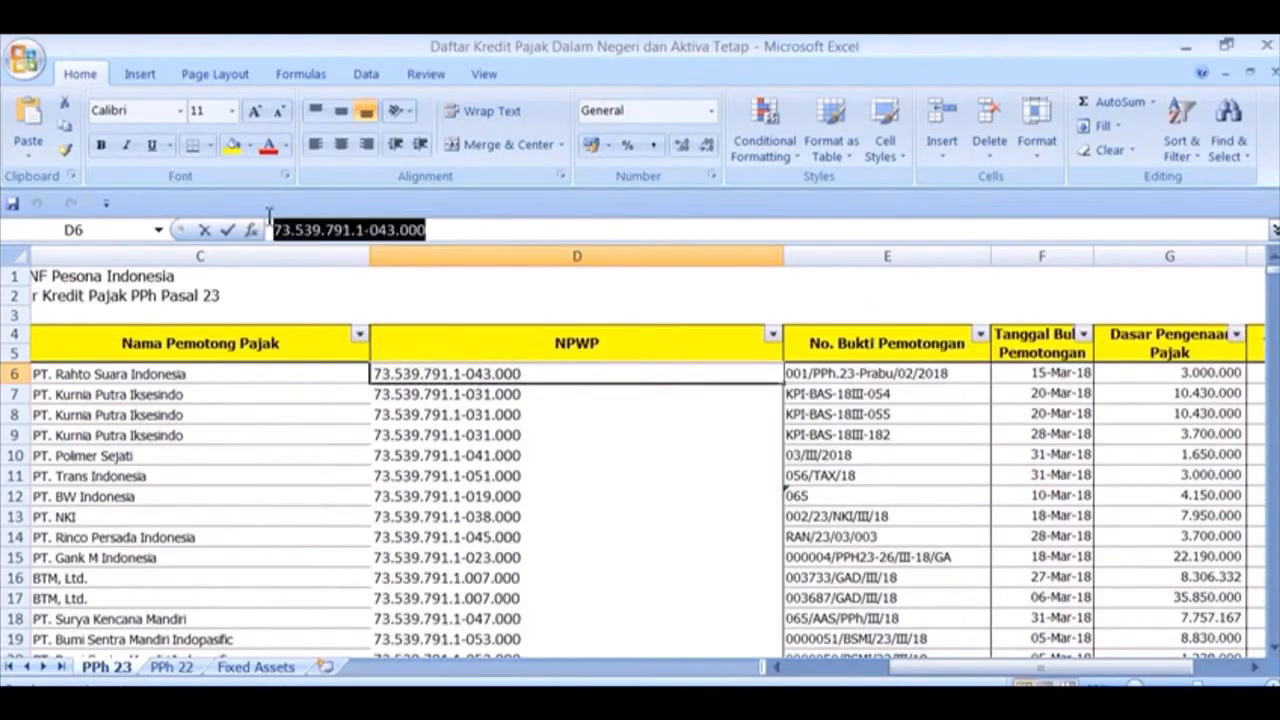
key(alt+Tab)
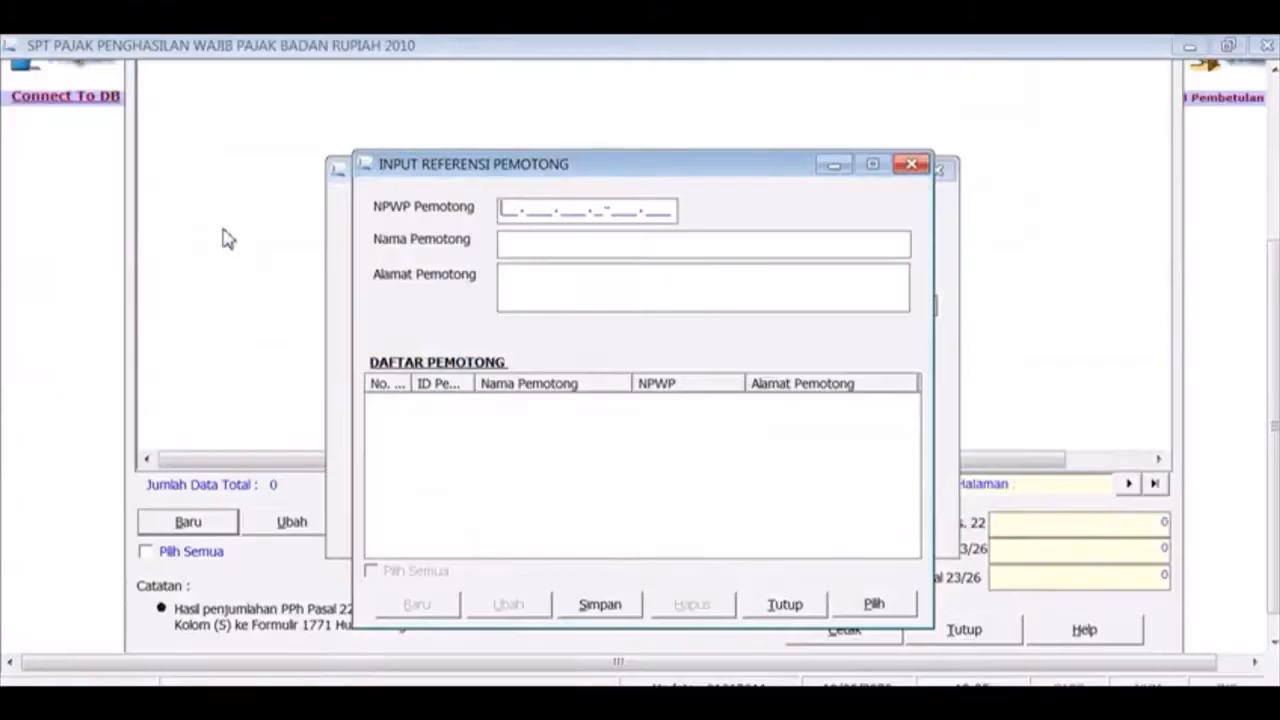
key(ctrl+v)
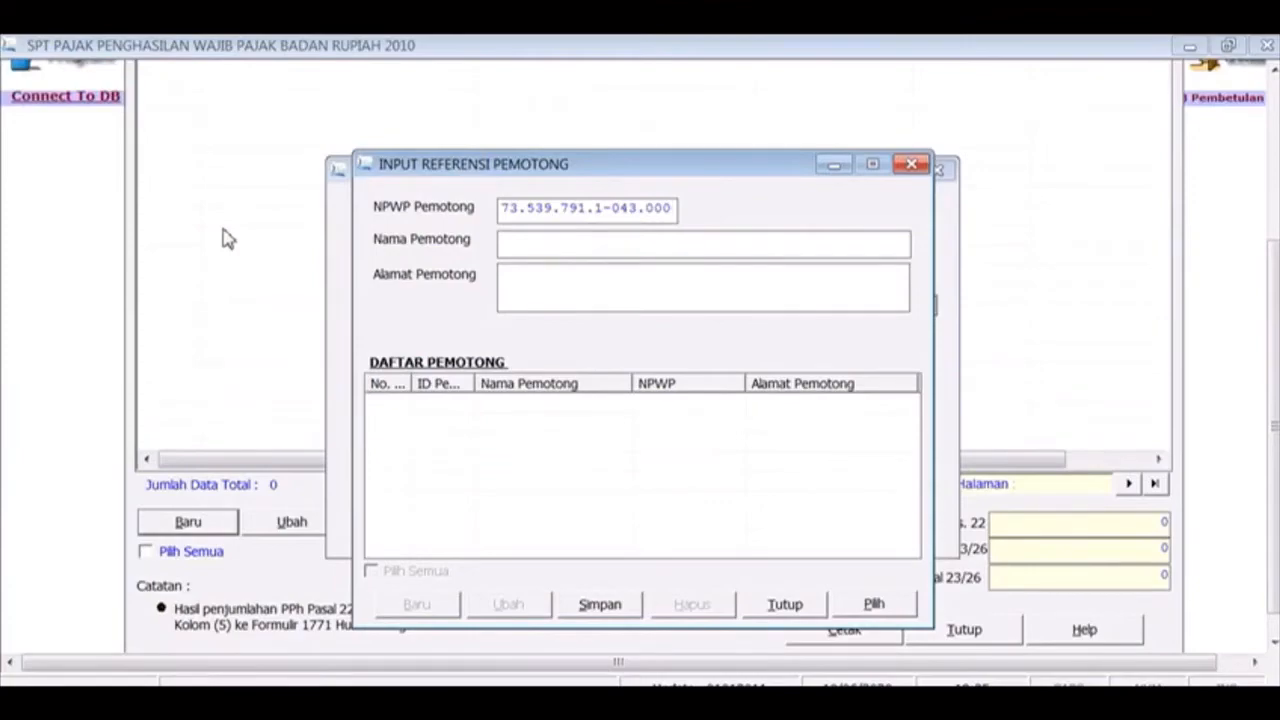
Copy the withholder's company name from cell C6 in the workbook
key(alt+Tab)
key(alt+Tab)
key(alt+Tab)
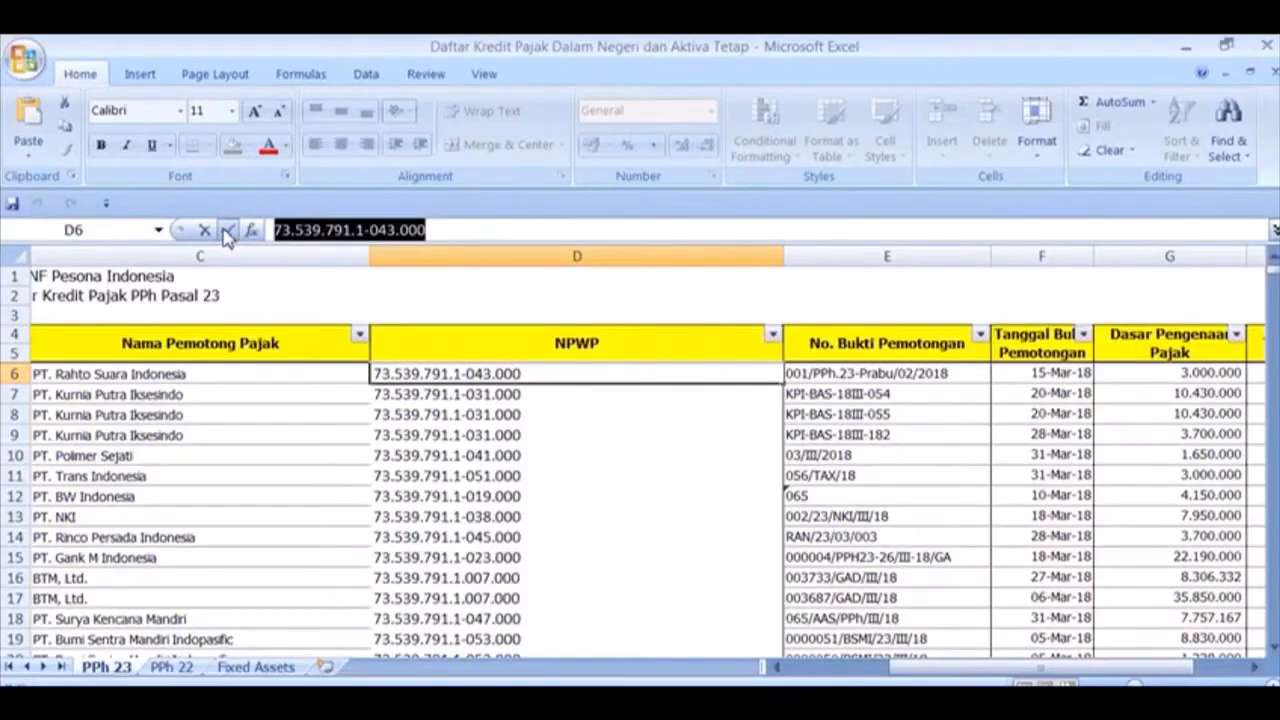
key(Left)
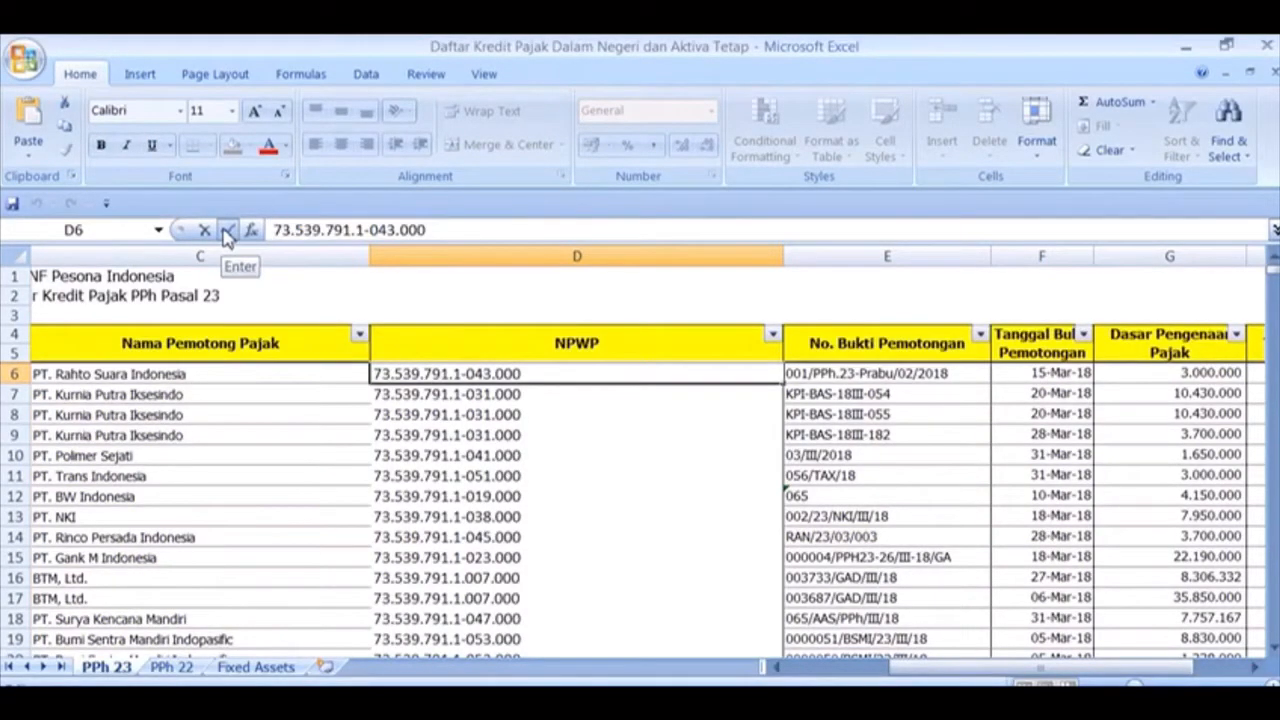
click(234, 374)
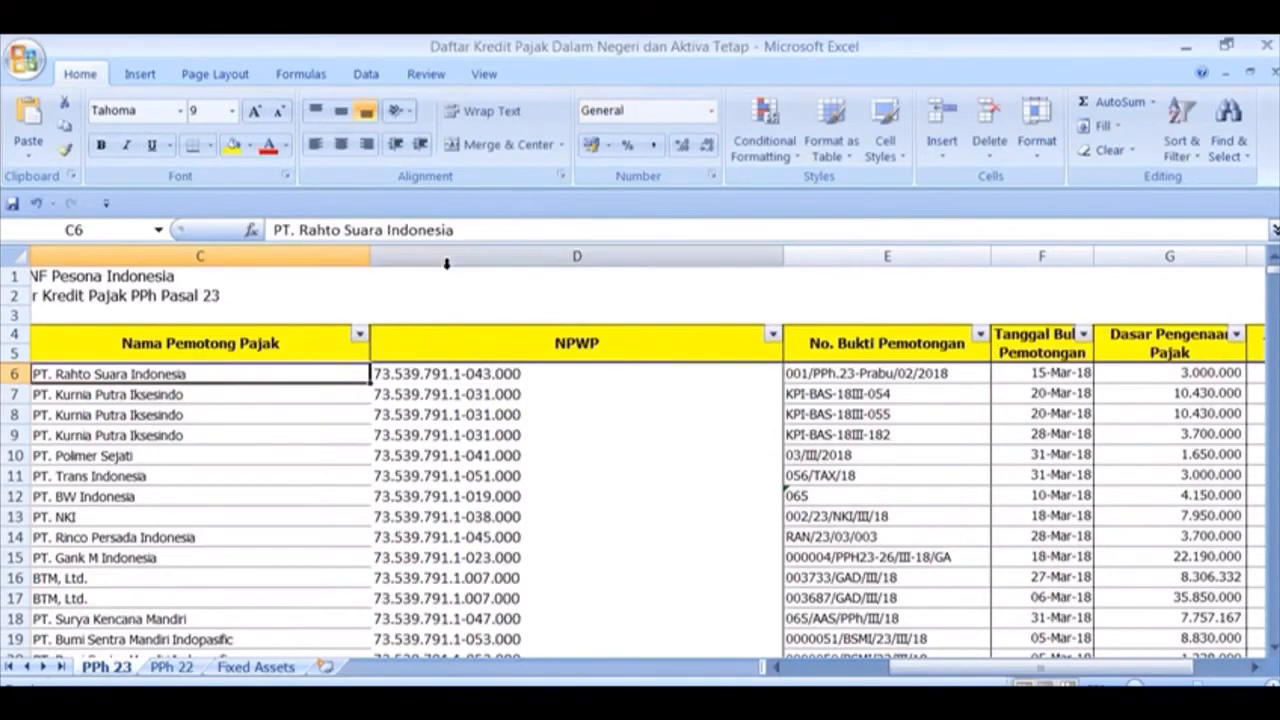
drag(466, 230, 260, 240)
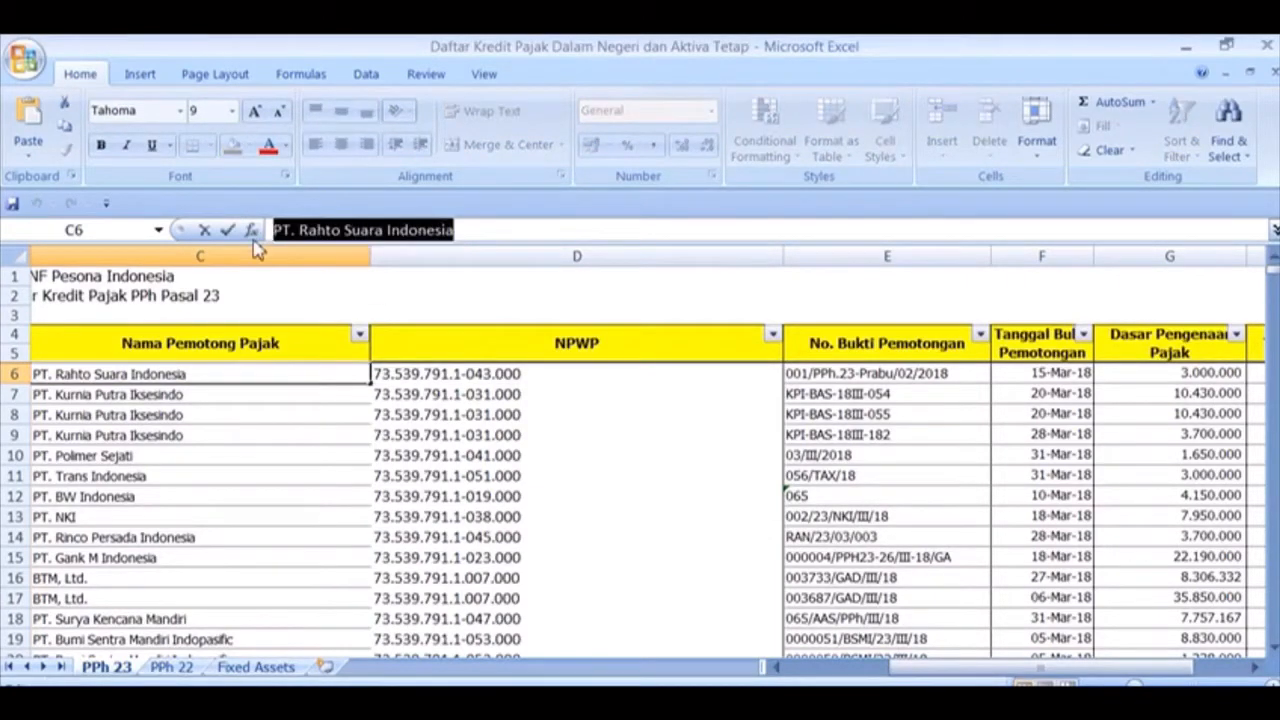
key(alt+Tab)
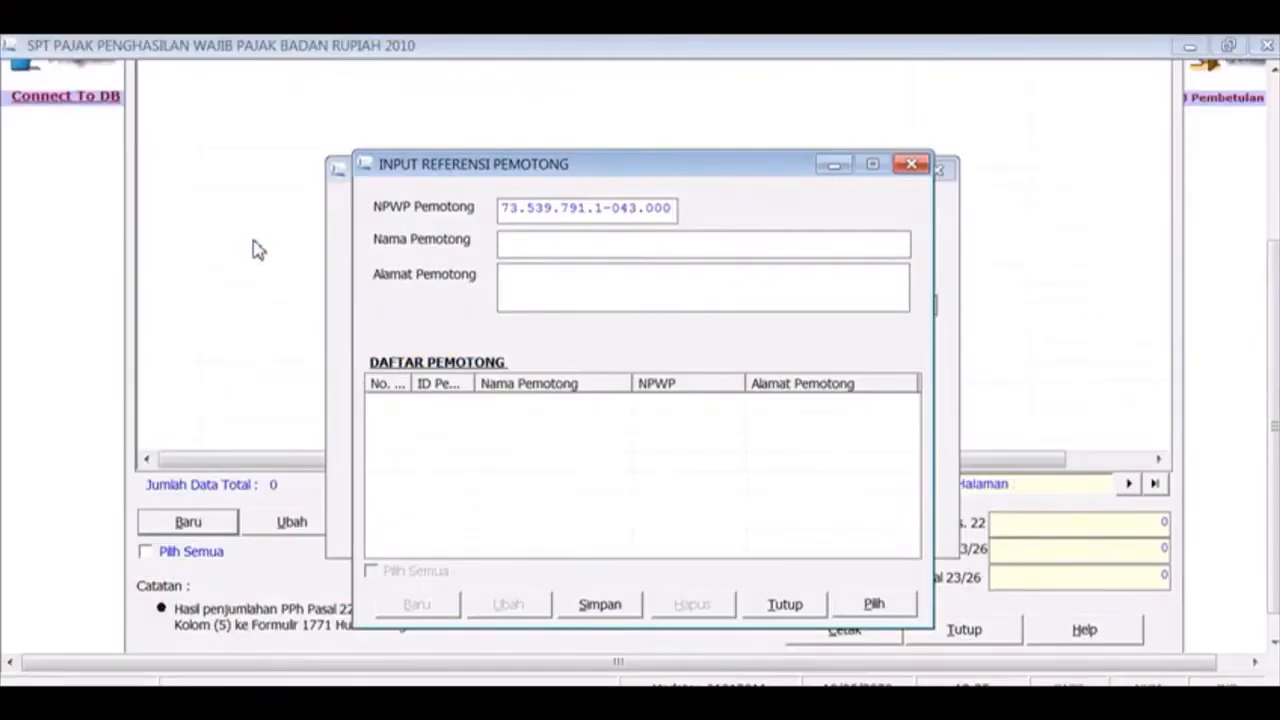
Save withholder PT. Rahto Suara Indonesia with address '-' as a new reference record
click(594, 250)
key(ctrl+v)
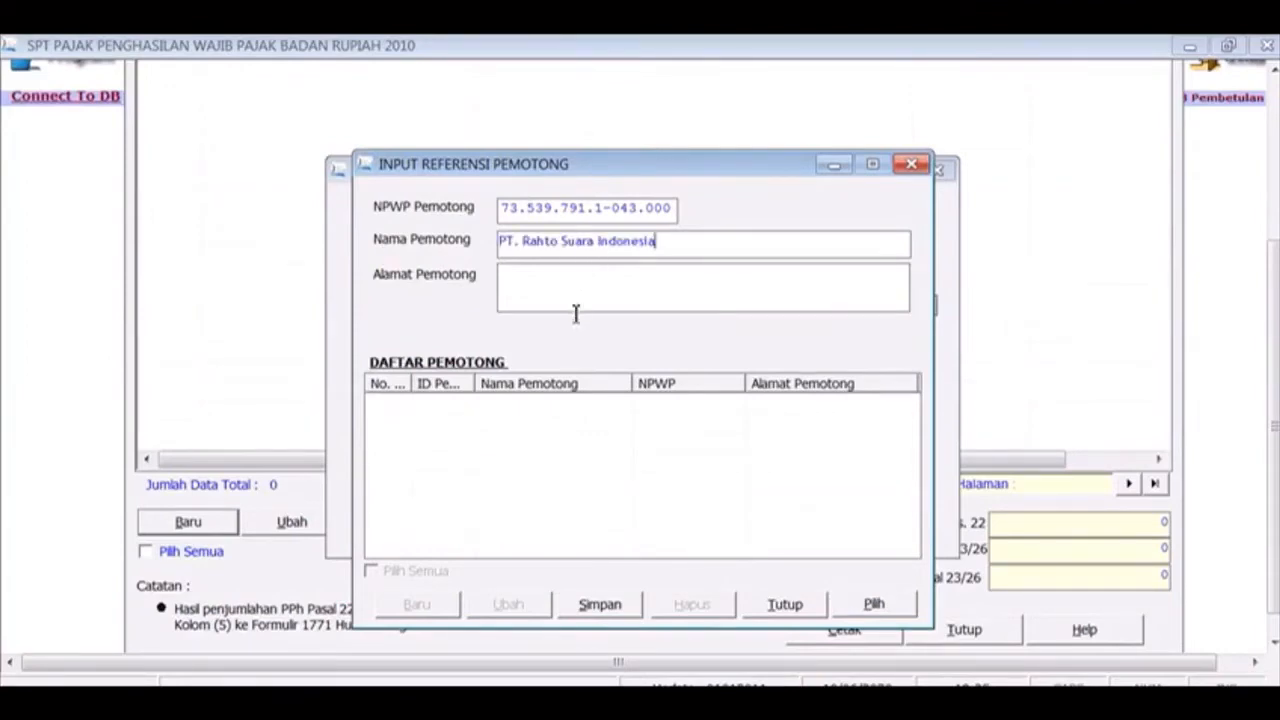
click(592, 612)
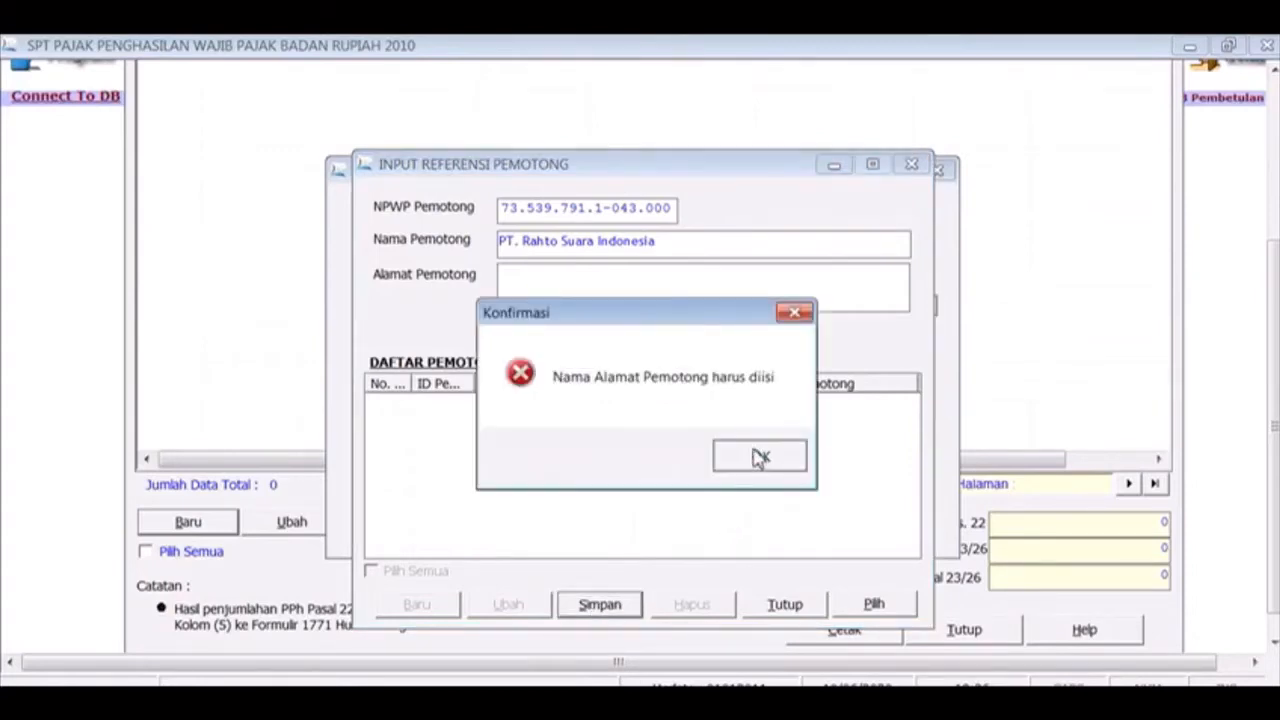
click(758, 456)
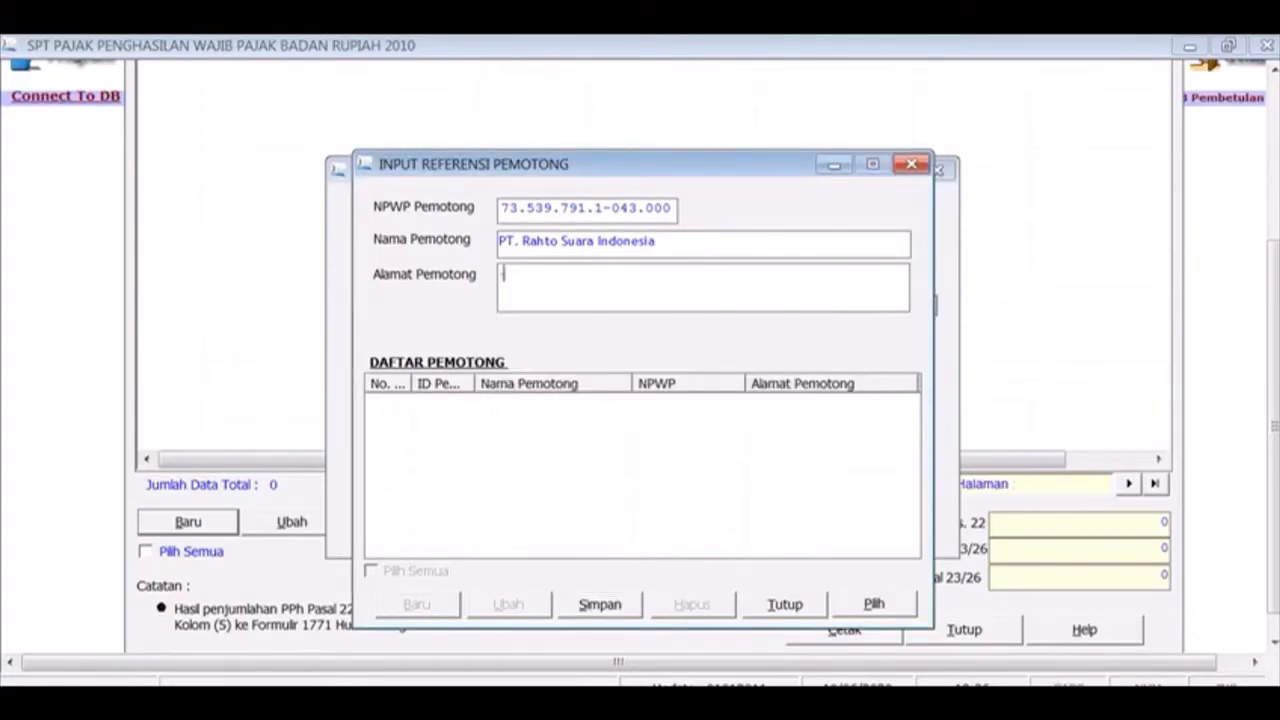
click(600, 605)
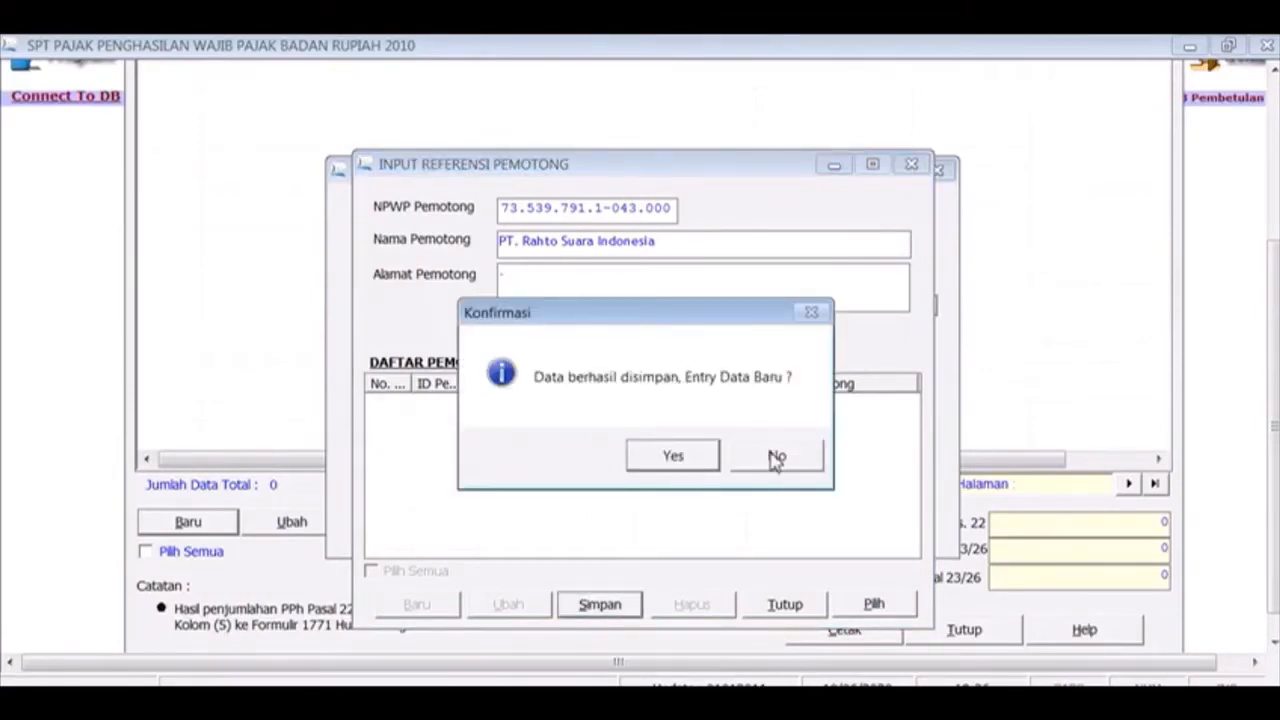
click(689, 462)
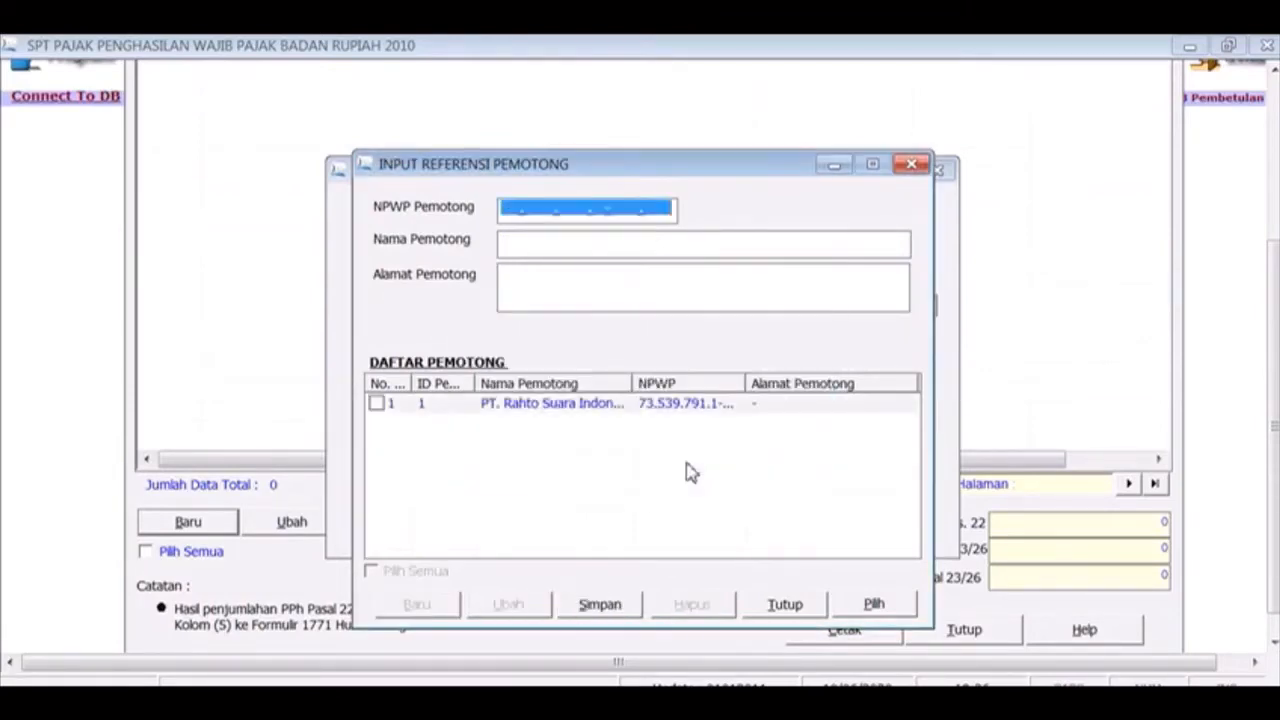
Assign PT. Rahto Suara Indonesia as withholder, save the PPh Pasal 23 credit, and start a new entry
click(911, 164)
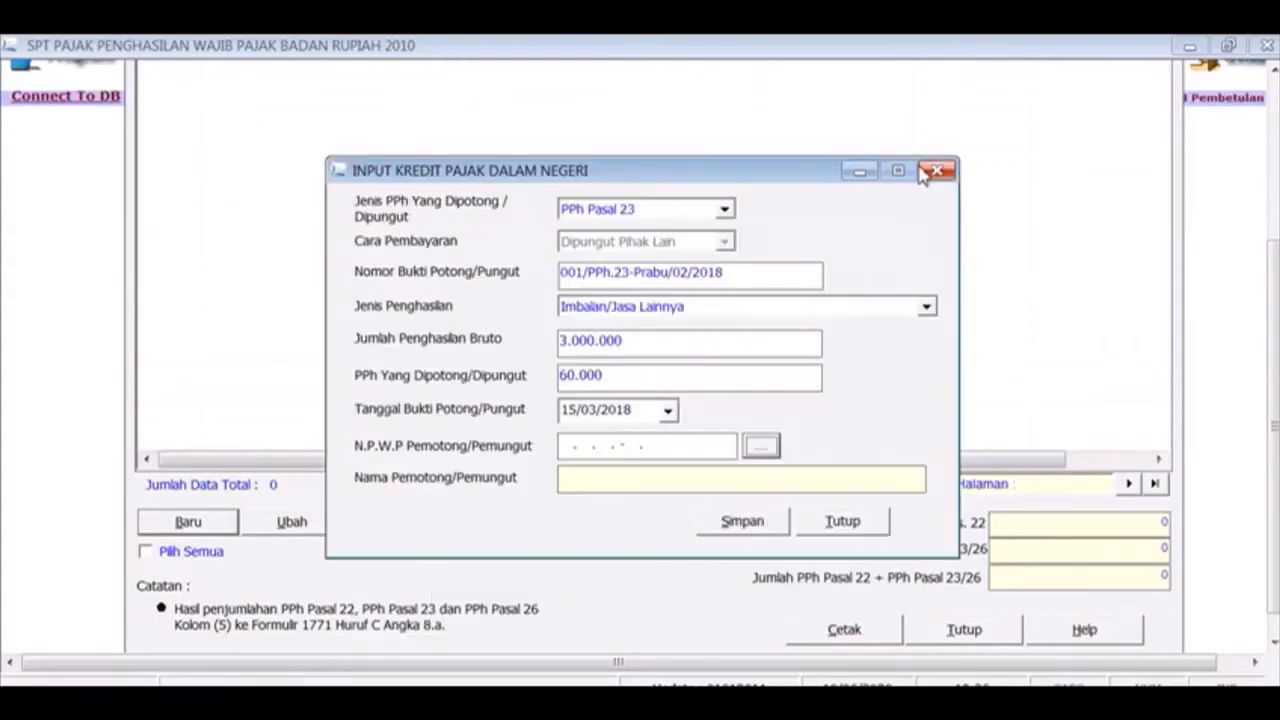
click(723, 448)
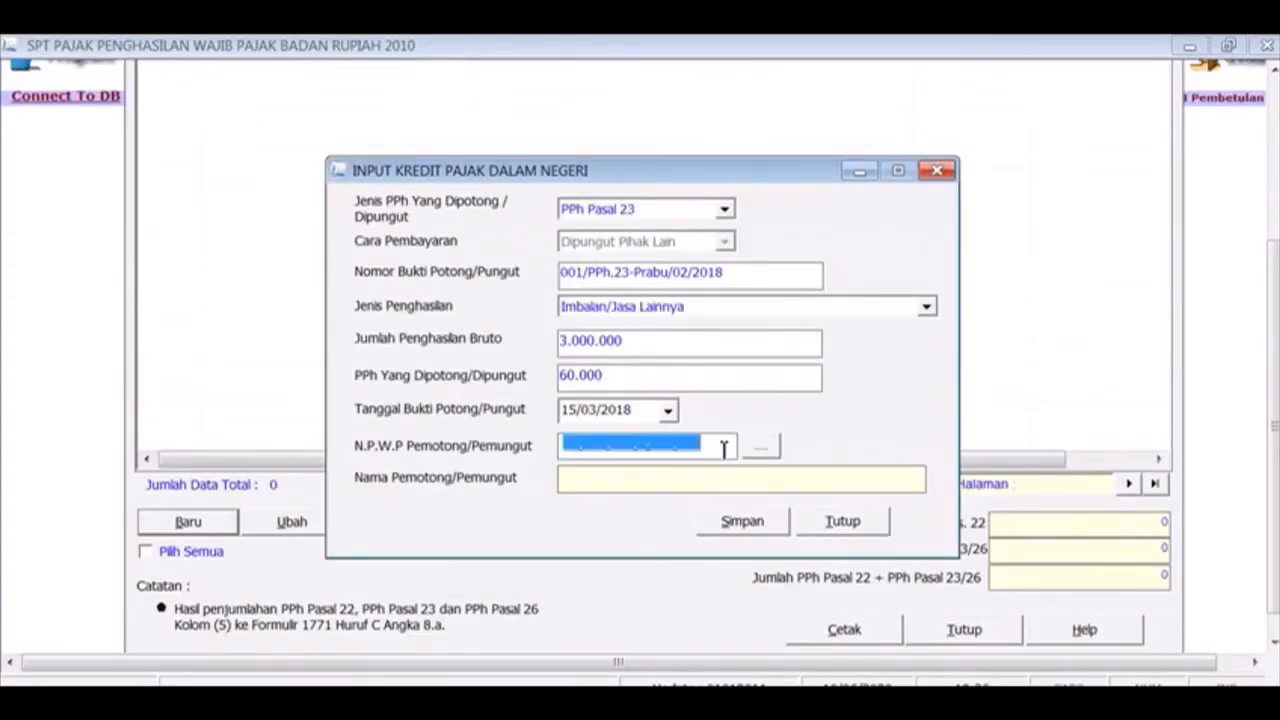
click(760, 447)
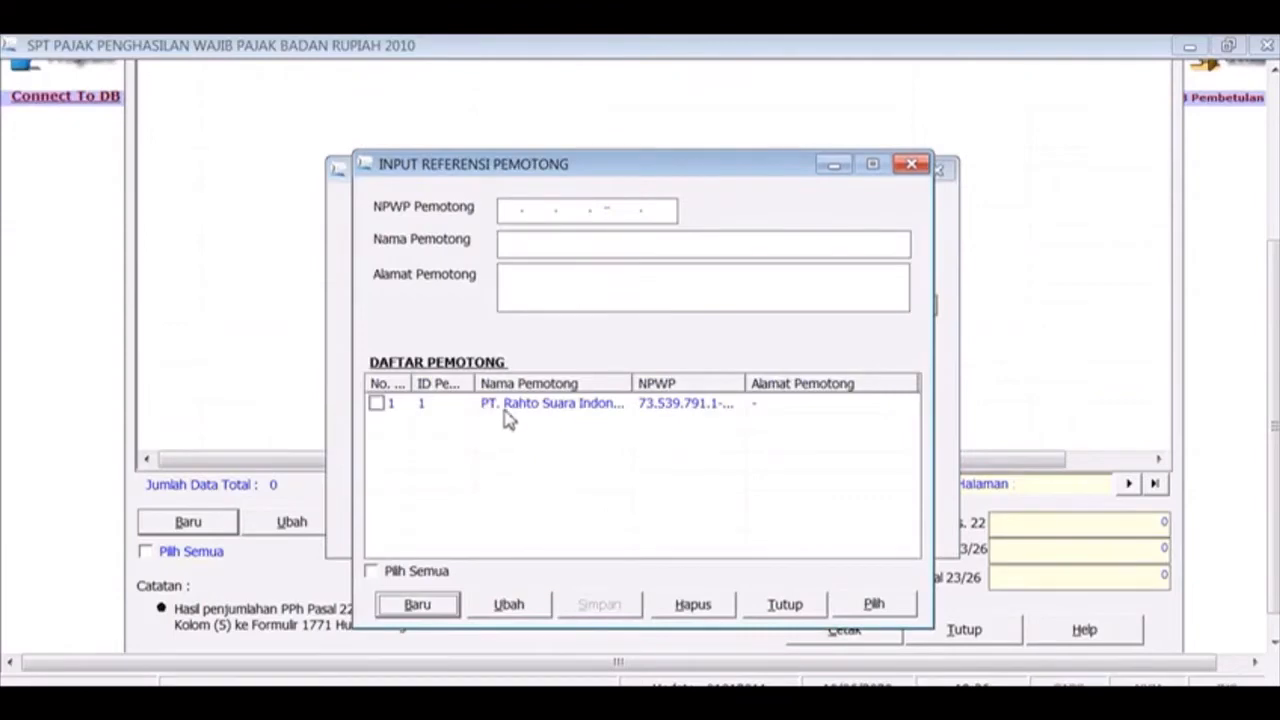
click(506, 410)
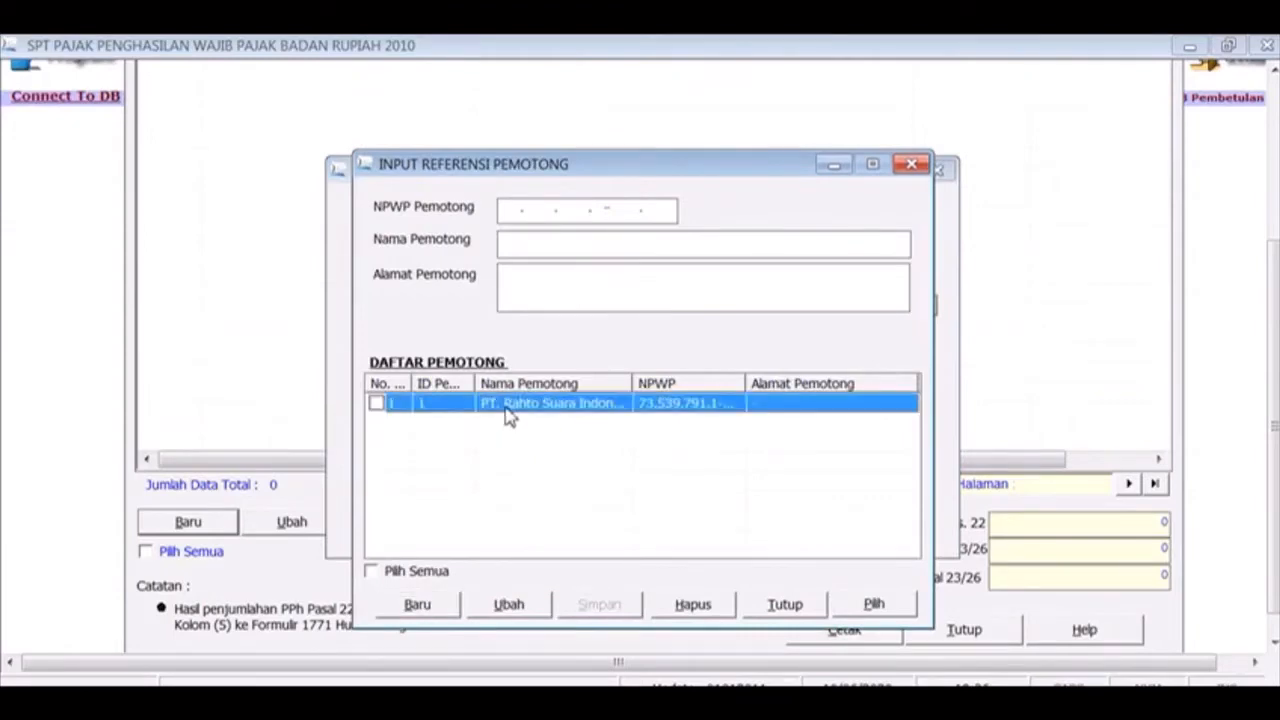
click(375, 404)
click(874, 606)
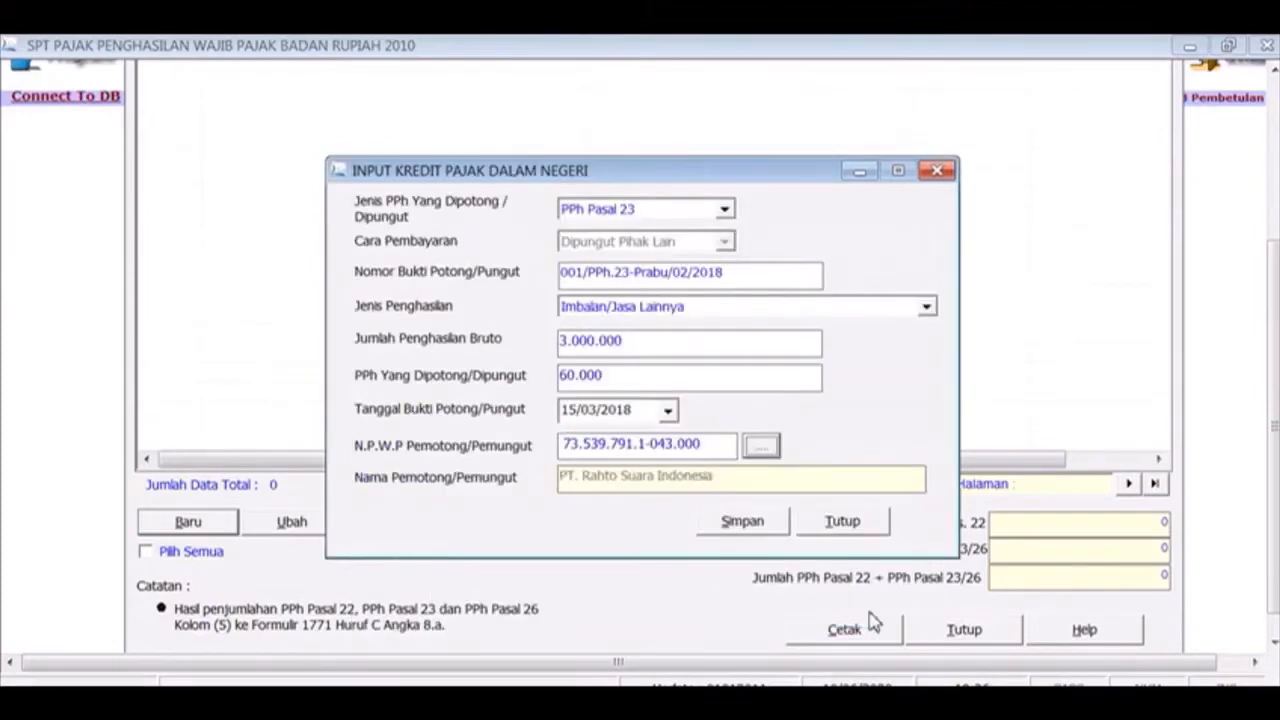
click(758, 528)
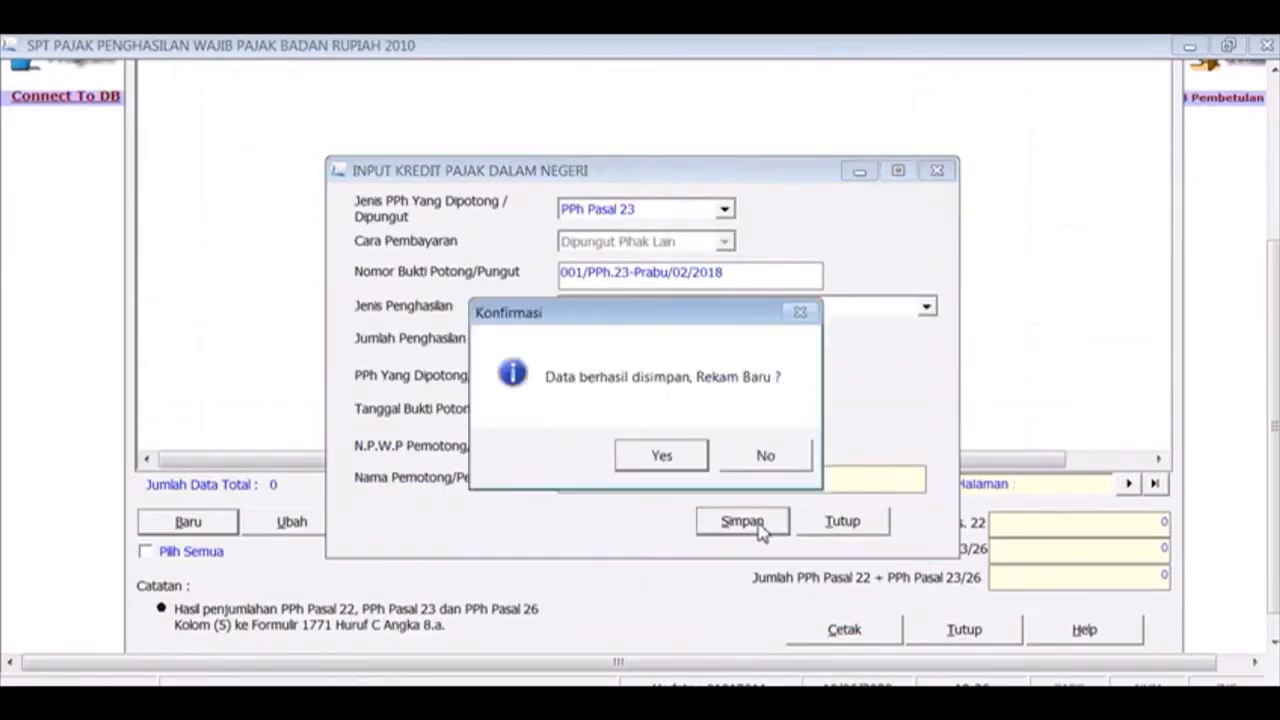
click(687, 458)
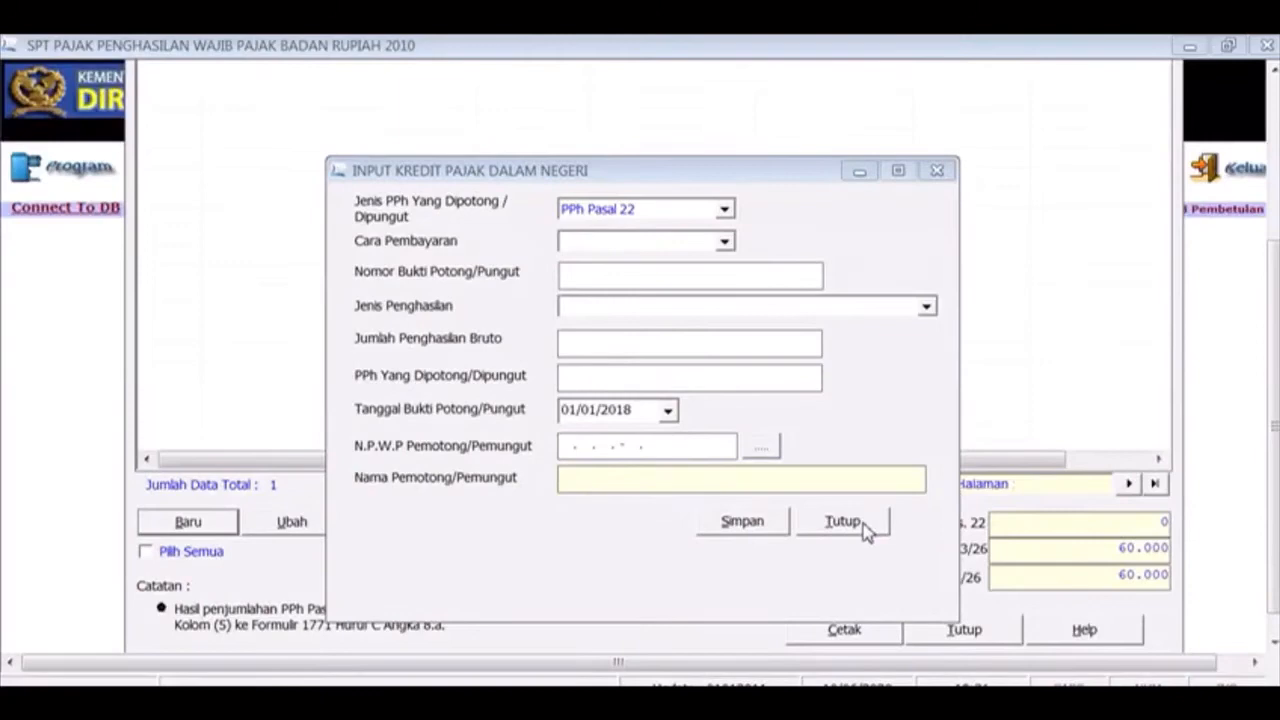
Close the entry form and list saved credits filtered by No Bukti, showing the 60.000 total
click(866, 528)
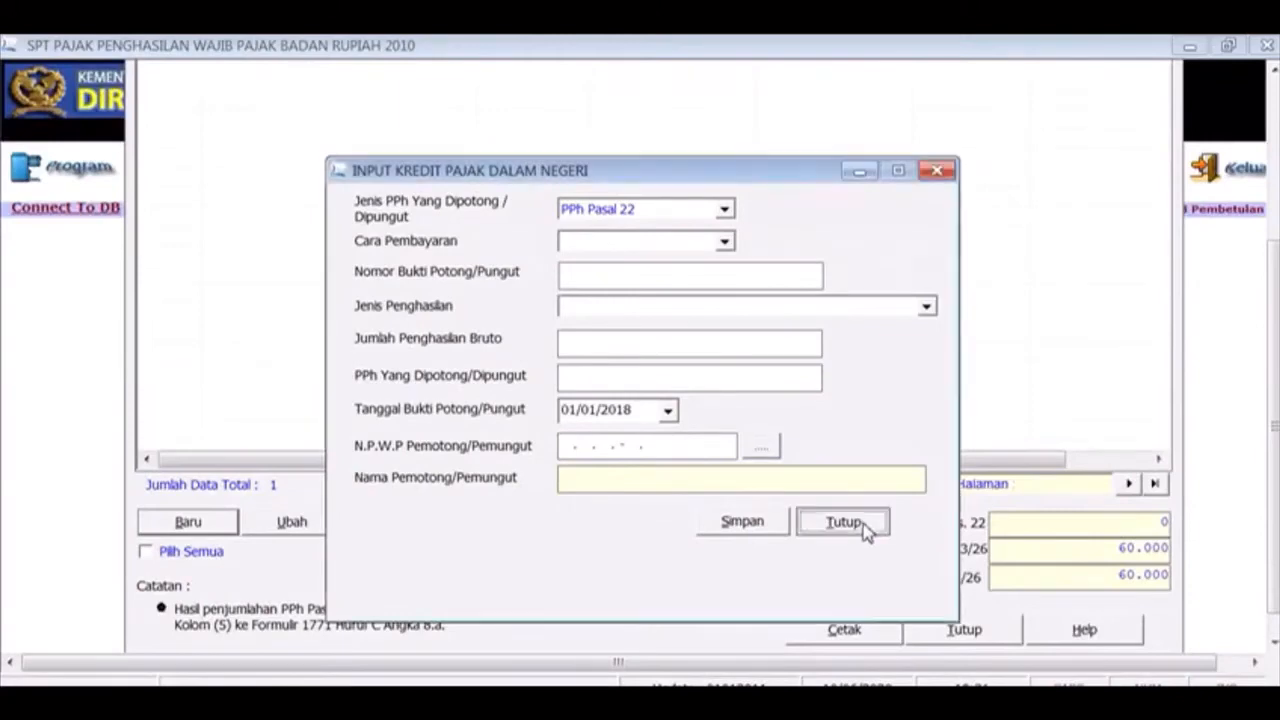
drag(1274, 390, 1274, 258)
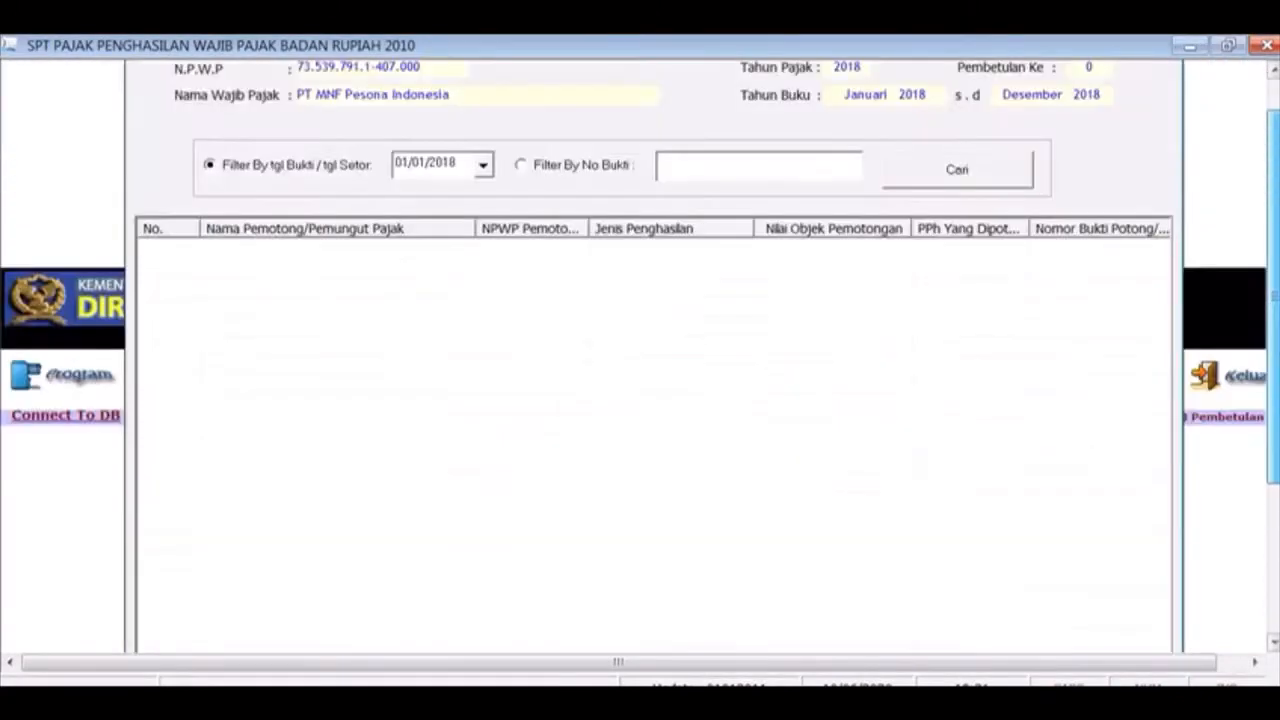
click(551, 167)
click(932, 182)
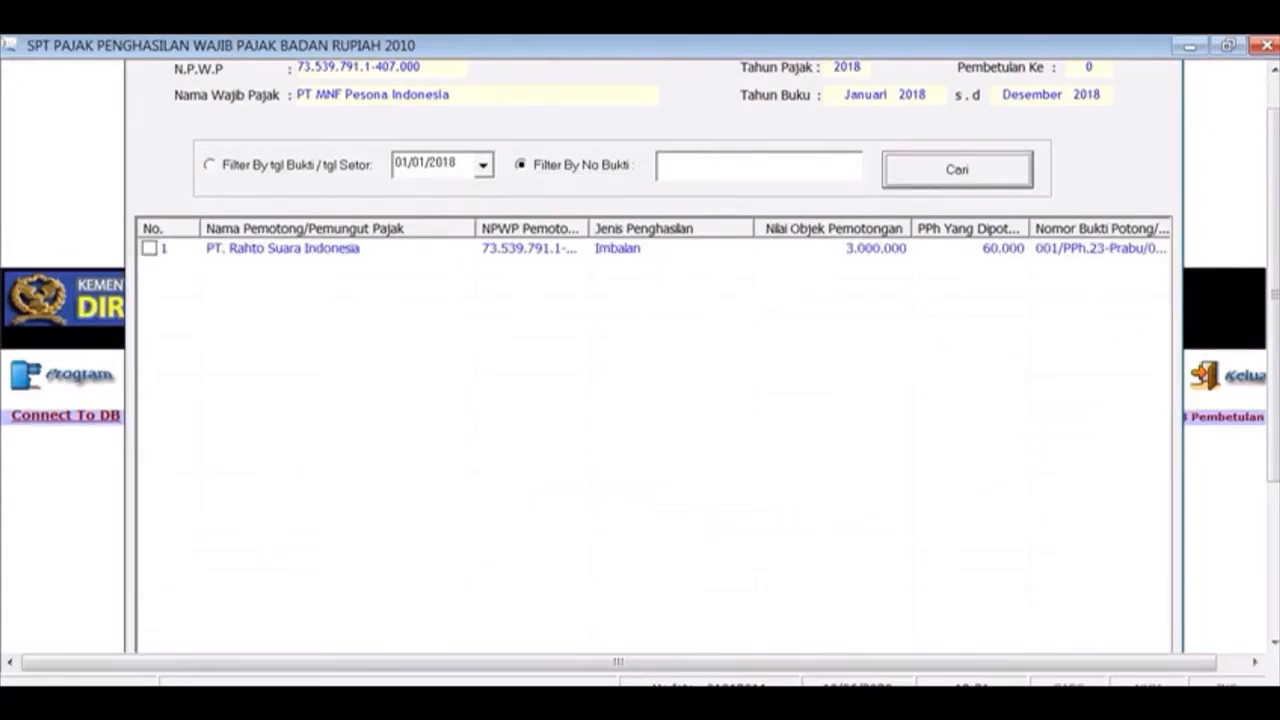
scroll(1276, 397, down, 3)
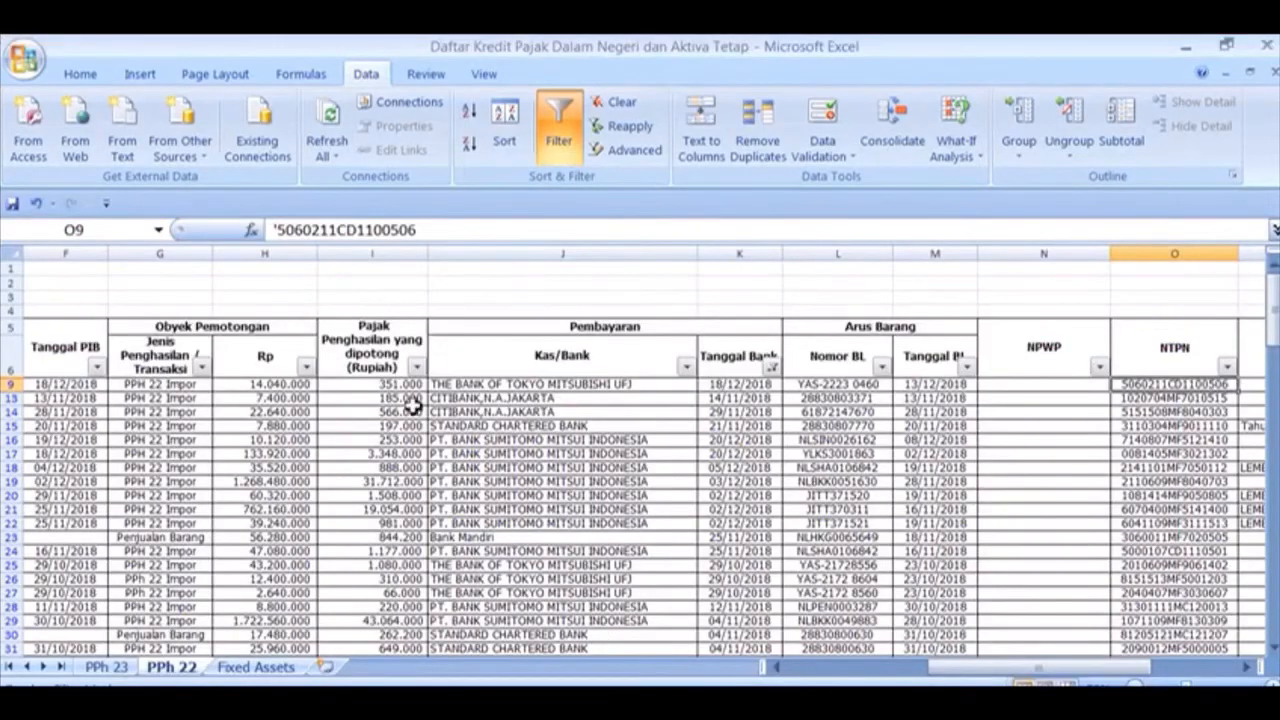
click(106, 666)
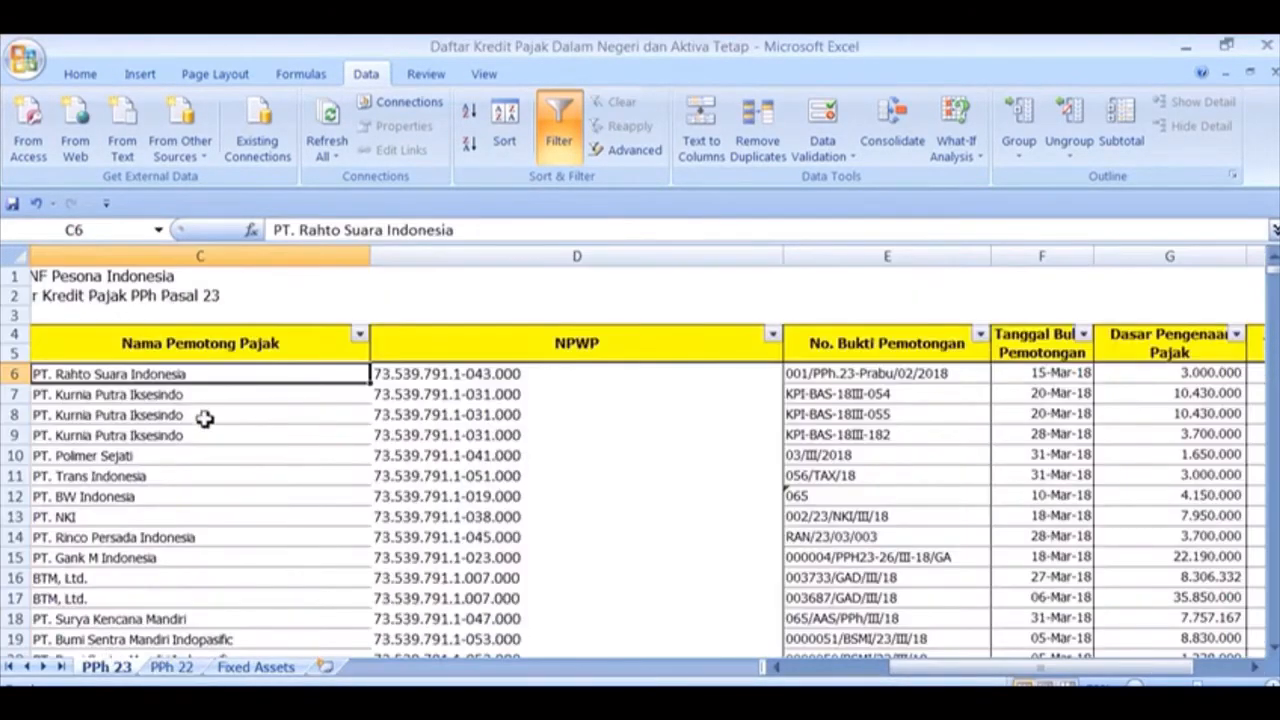
key(Down)
key(Down)
key(Down)
key(Down)
key(Down)
key(Down)
key(Down)
key(Down)
key(Down)
key(Down)
key(Down)
key(Down)
key(Down)
key(Down)
key(Down)
key(Down)
key(Down)
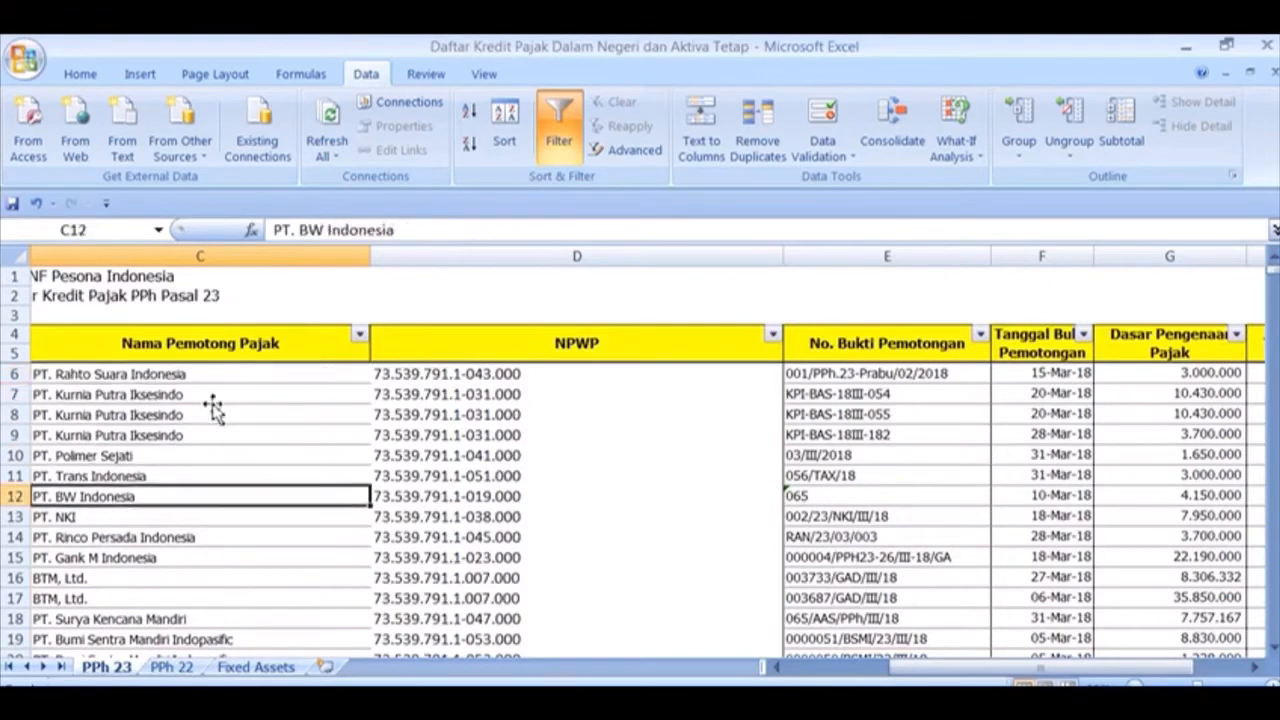
key(Down)
key(Down)
key(Down)
key(Down)
key(Down)
key(Down)
key(Down)
key(Down)
key(Down)
key(Down)
key(Down)
key(Down)
key(Down)
key(Down)
key(Down)
key(Down)
key(Down)
key(Down)
key(Down)
key(Down)
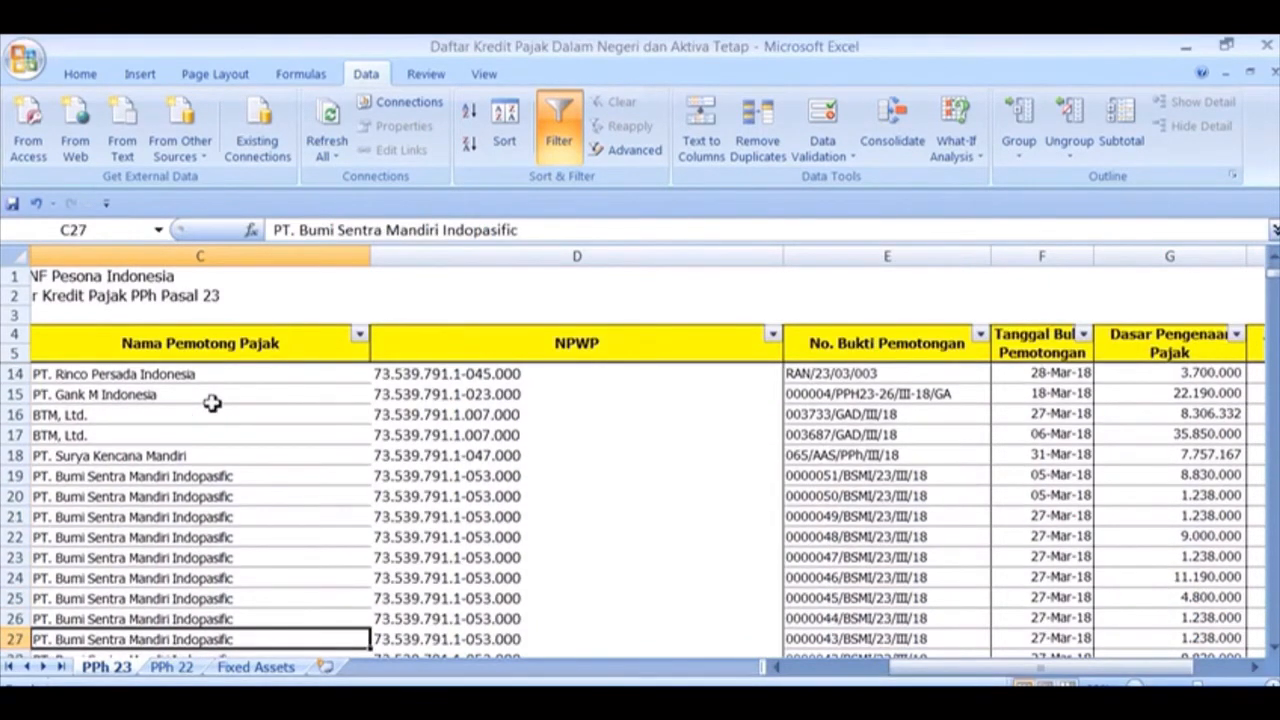
key(Down)
key(Down)
key(Down)
key(Down)
key(Down)
key(Down)
key(Down)
key(Down)
key(Down)
key(Down)
key(Down)
key(Down)
key(Down)
key(Down)
key(Down)
key(Down)
key(Down)
key(Down)
key(Down)
key(Down)
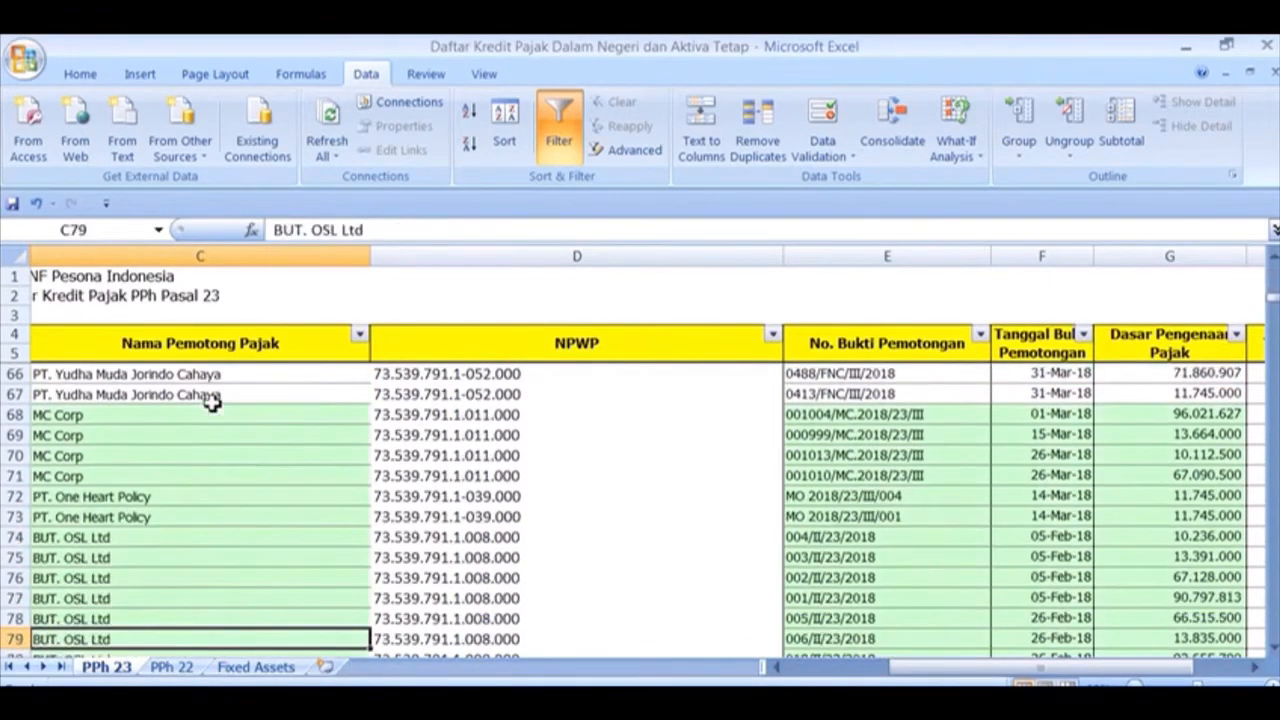
key(Down)
key(Down)
key(Down)
key(Down)
key(Down)
key(Down)
key(Down)
key(Down)
key(Down)
key(Down)
key(Down)
key(Down)
key(Down)
key(Down)
key(Down)
key(Down)
key(Down)
key(Down)
key(Down)
key(Down)
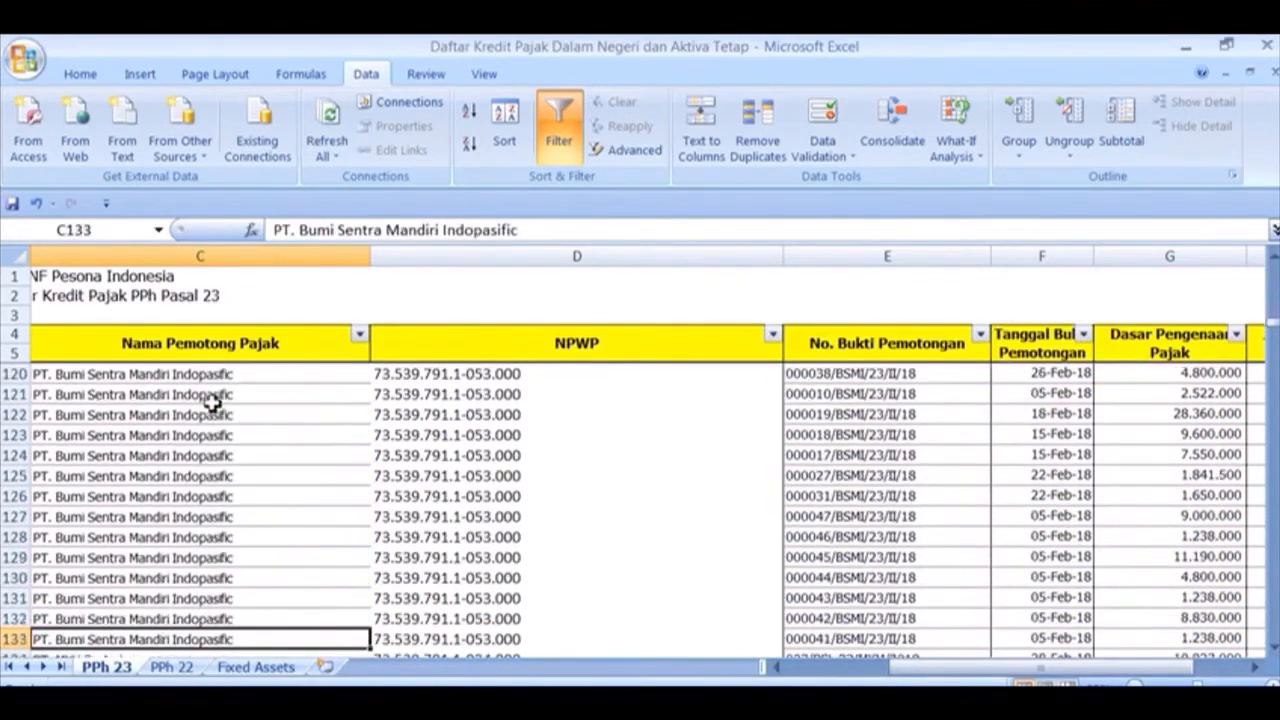
key(Down)
key(Down)
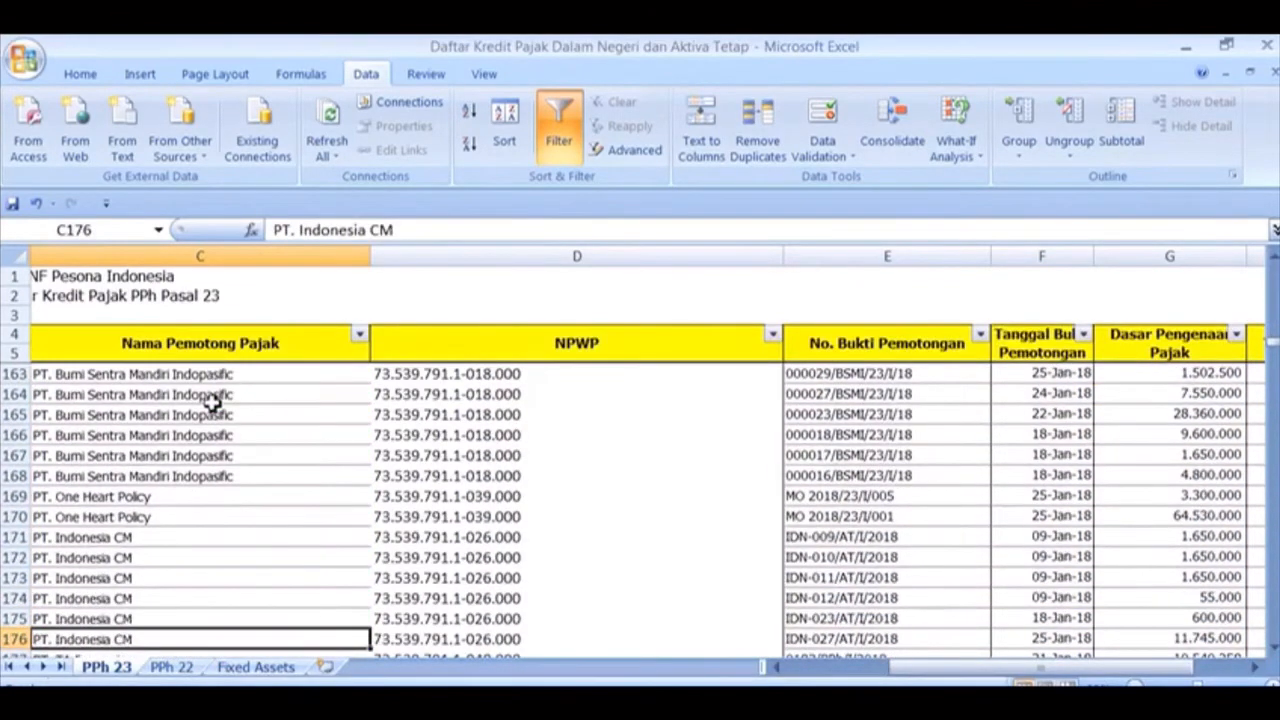
click(184, 668)
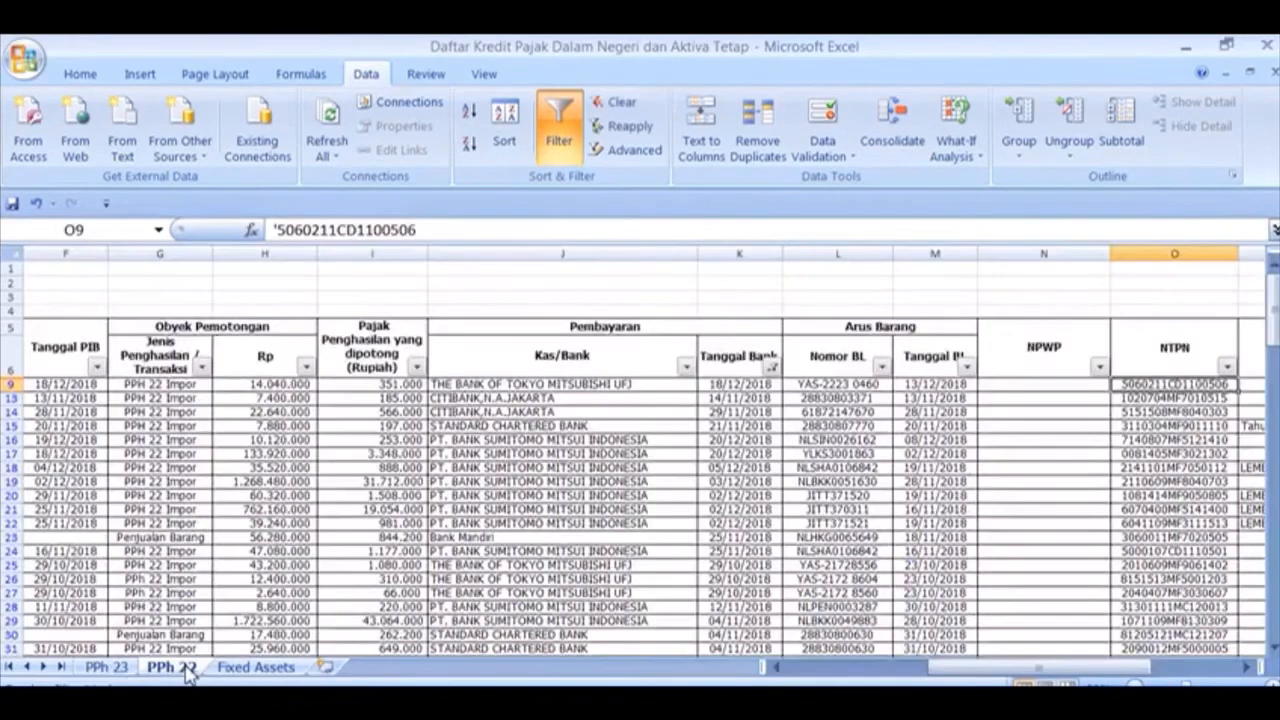
click(205, 400)
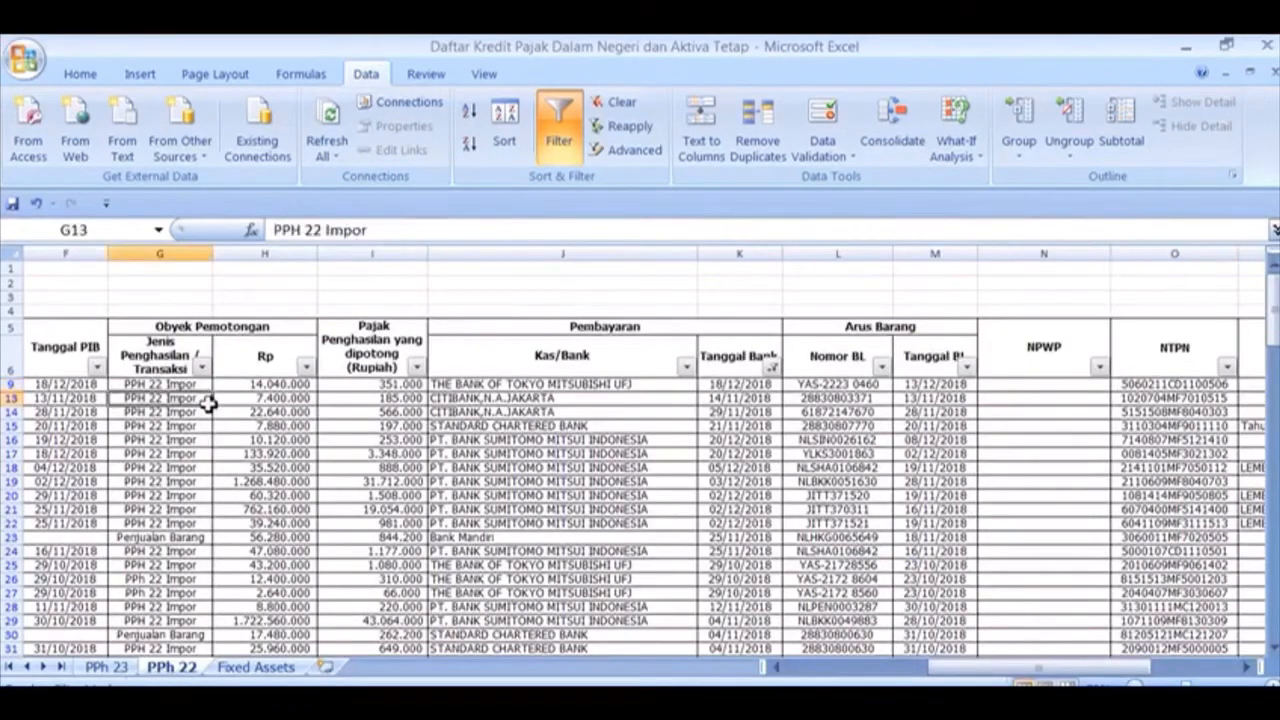
key(Down)
key(Down)
key(Down)
key(Down)
key(Down)
key(Down)
key(Down)
key(Down)
key(Down)
key(Down)
key(Down)
key(Down)
key(Down)
key(Down)
key(Down)
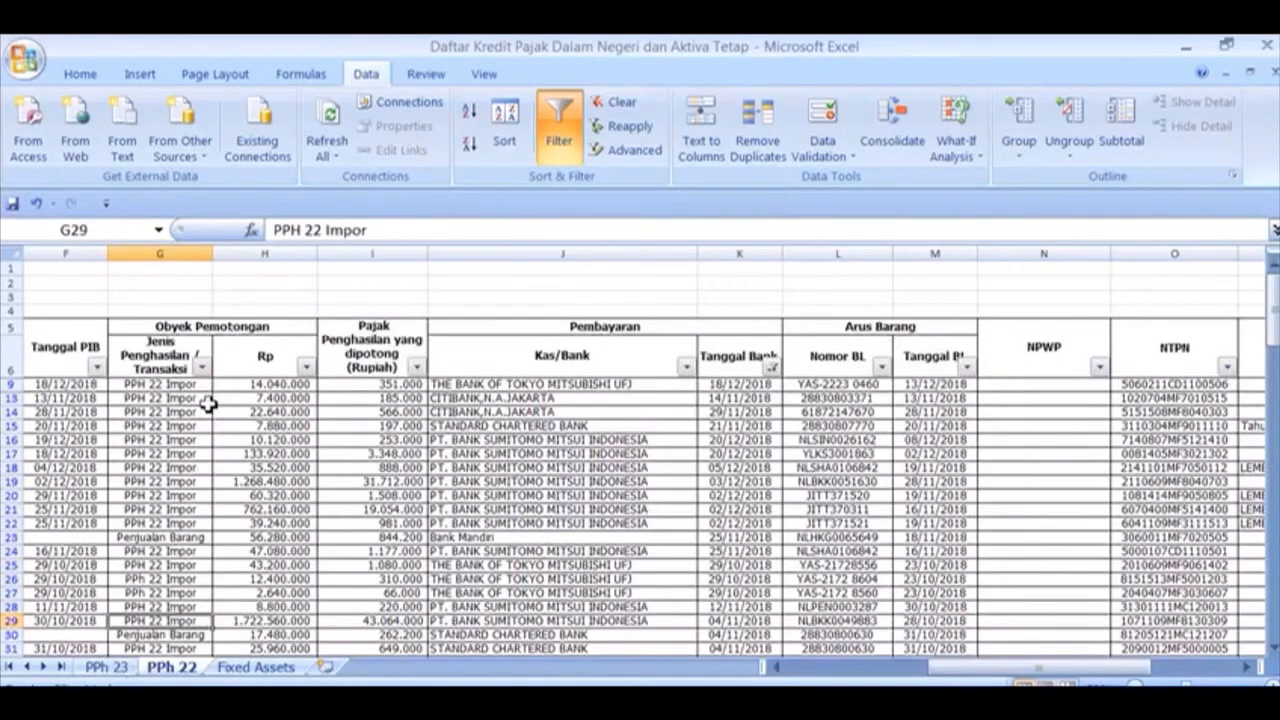
key(Down)
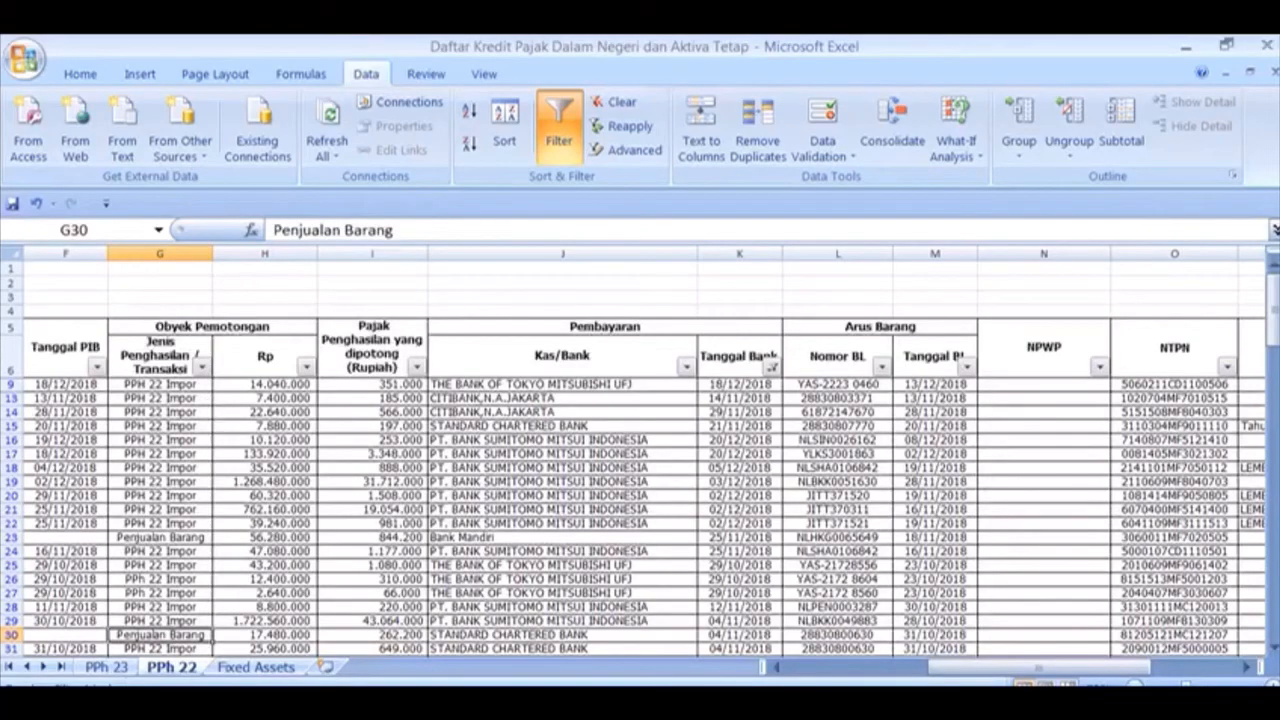
key(alt+Tab)
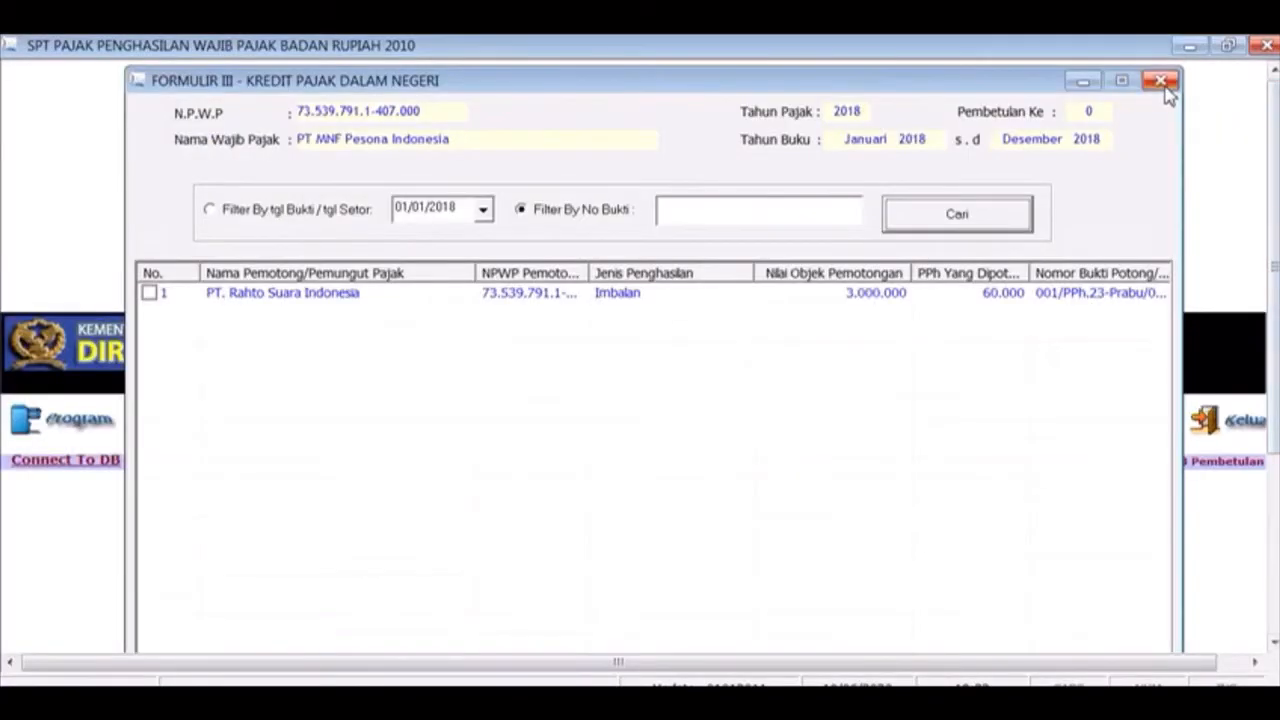
Close the credit form screen and open the data export window from the utility commands
click(1160, 84)
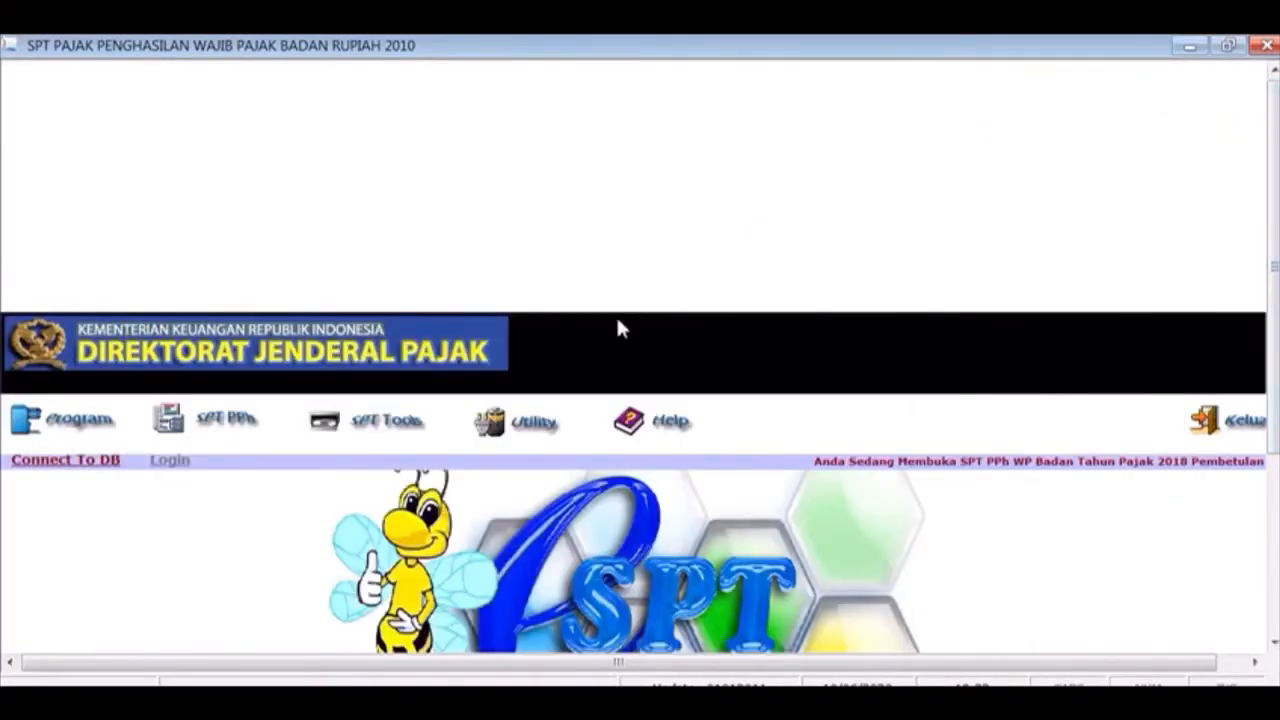
click(390, 432)
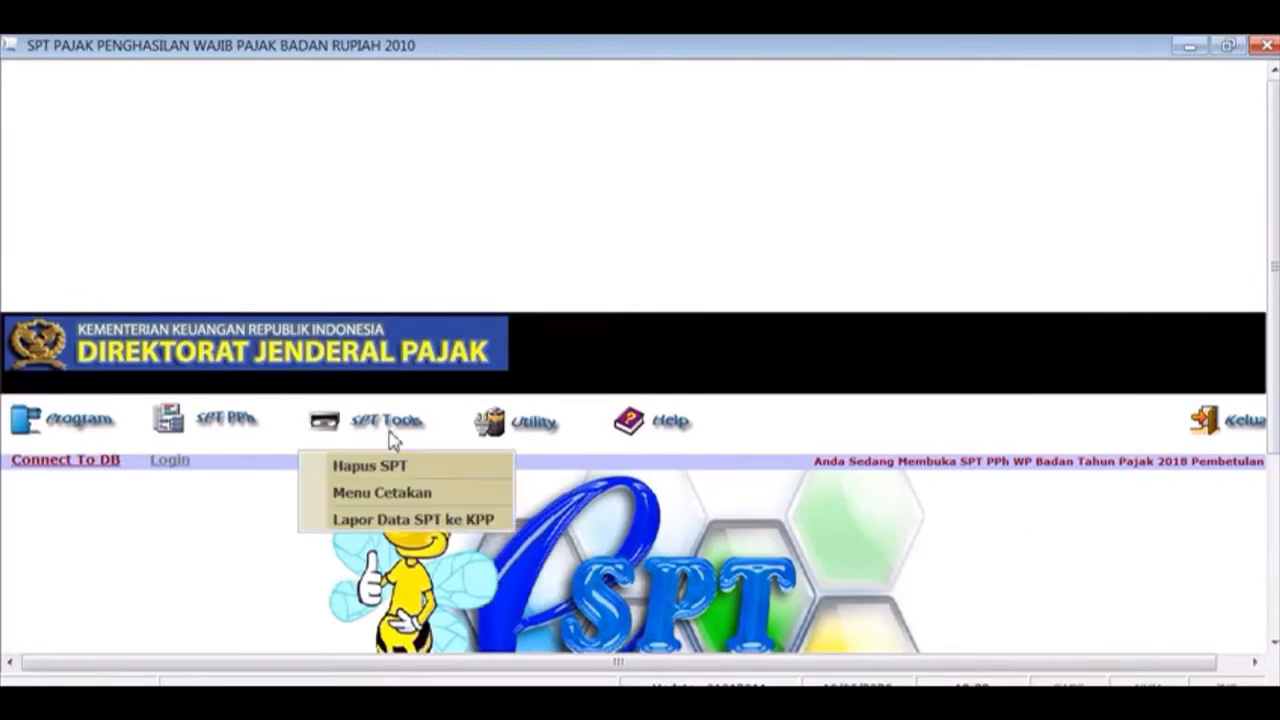
click(527, 427)
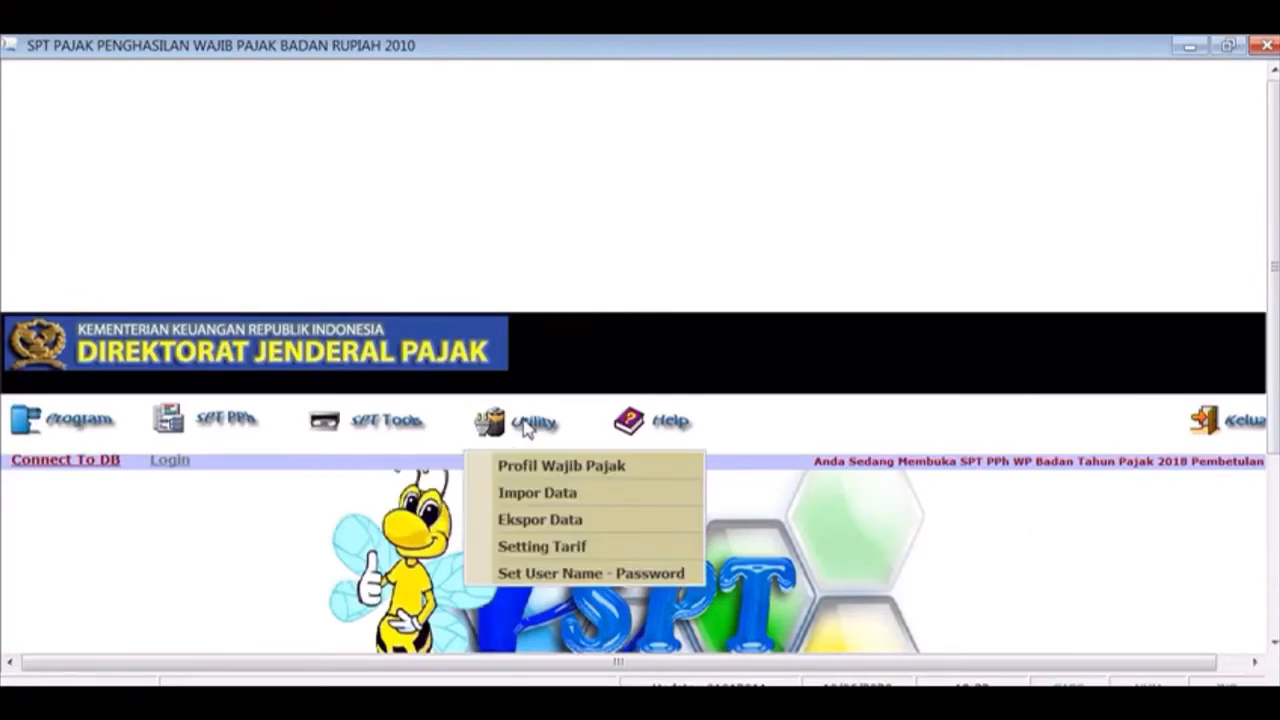
click(538, 520)
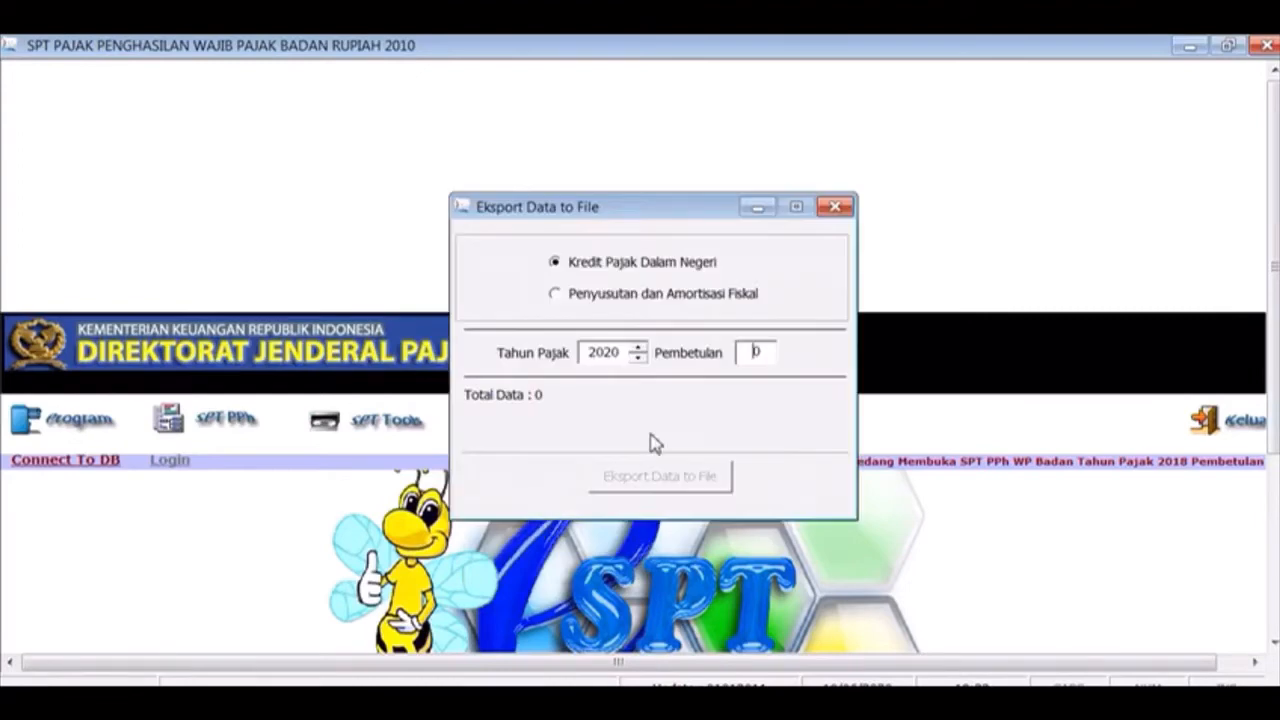
Export the 2018 Kredit Pajak Dalam Negeri data to a CSV file
click(637, 358)
click(637, 358)
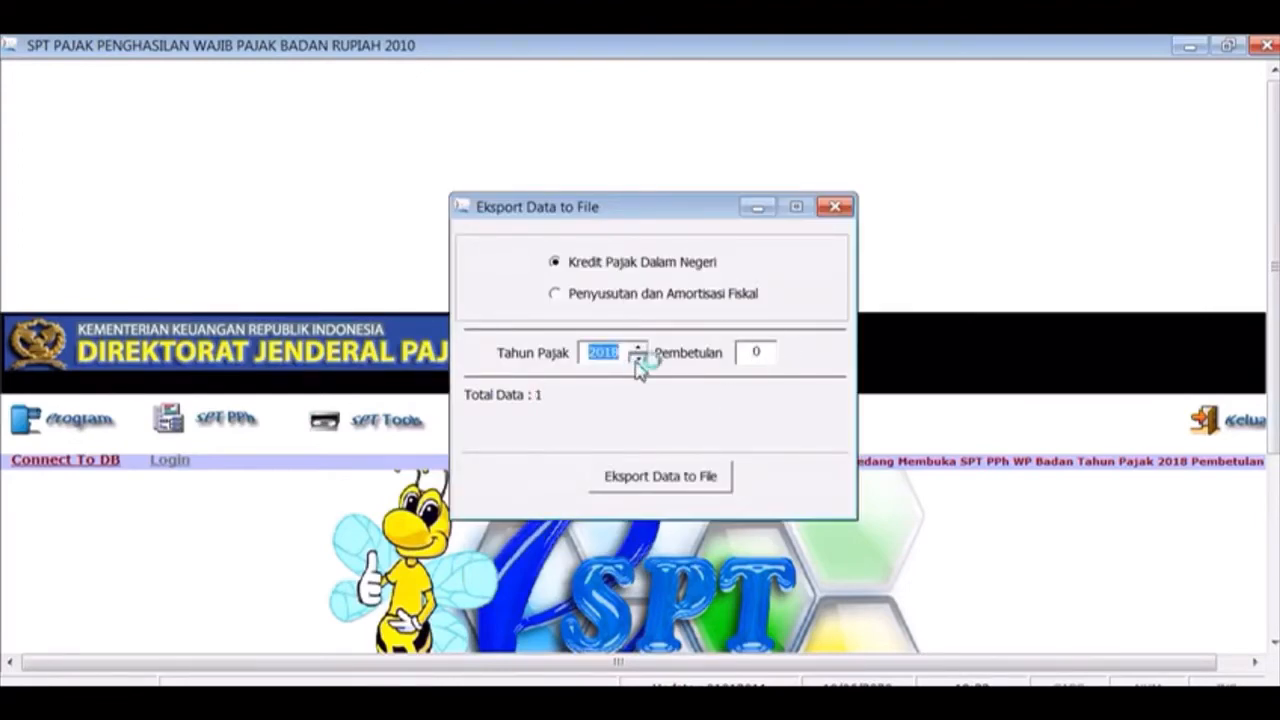
click(641, 478)
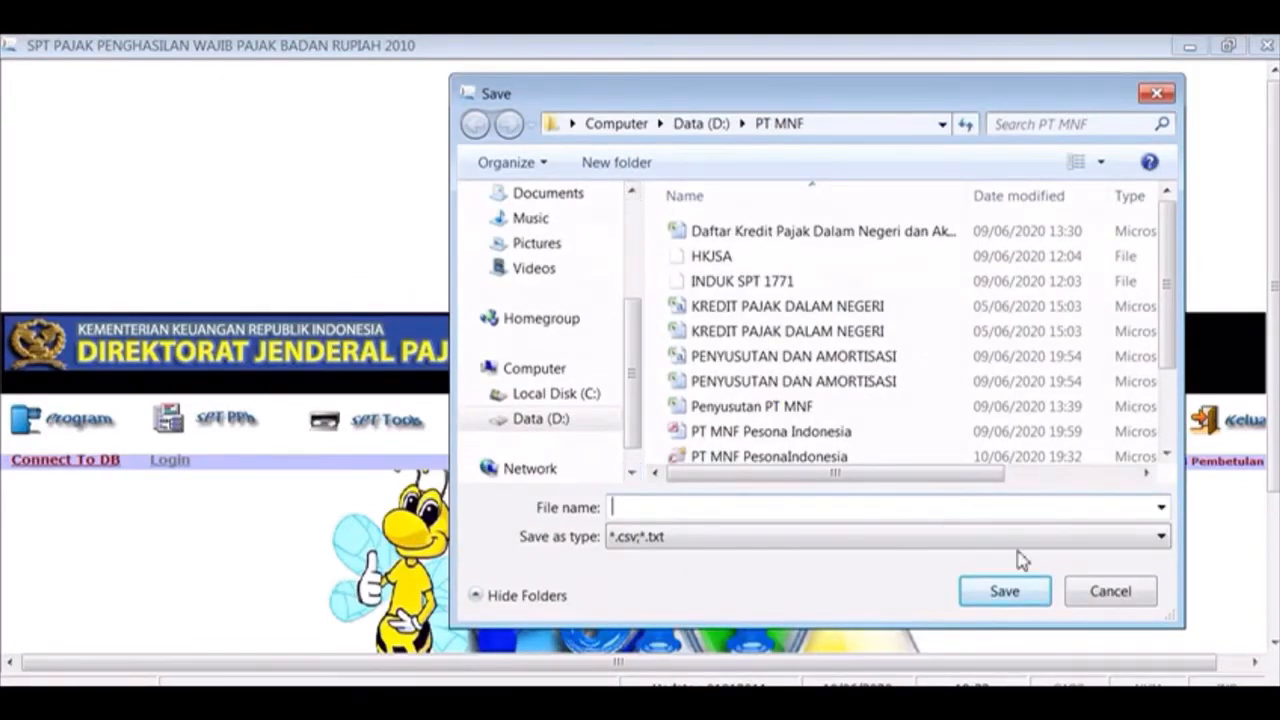
click(1100, 592)
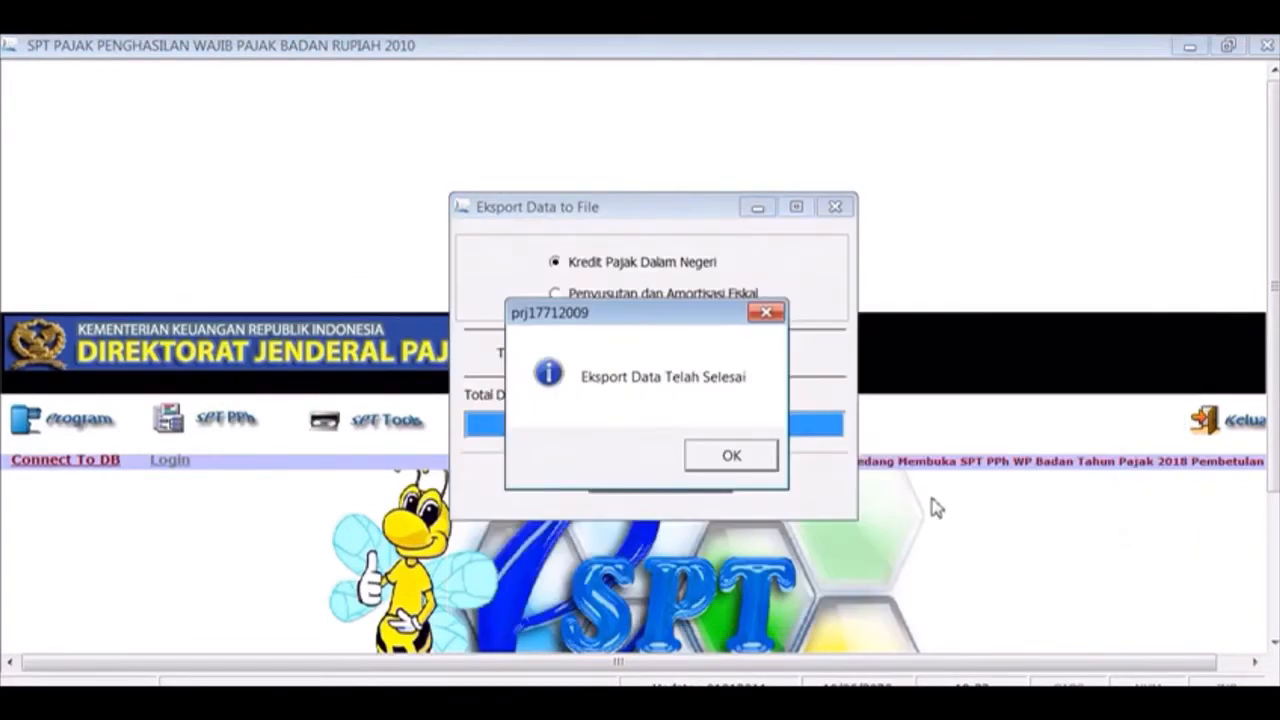
click(712, 462)
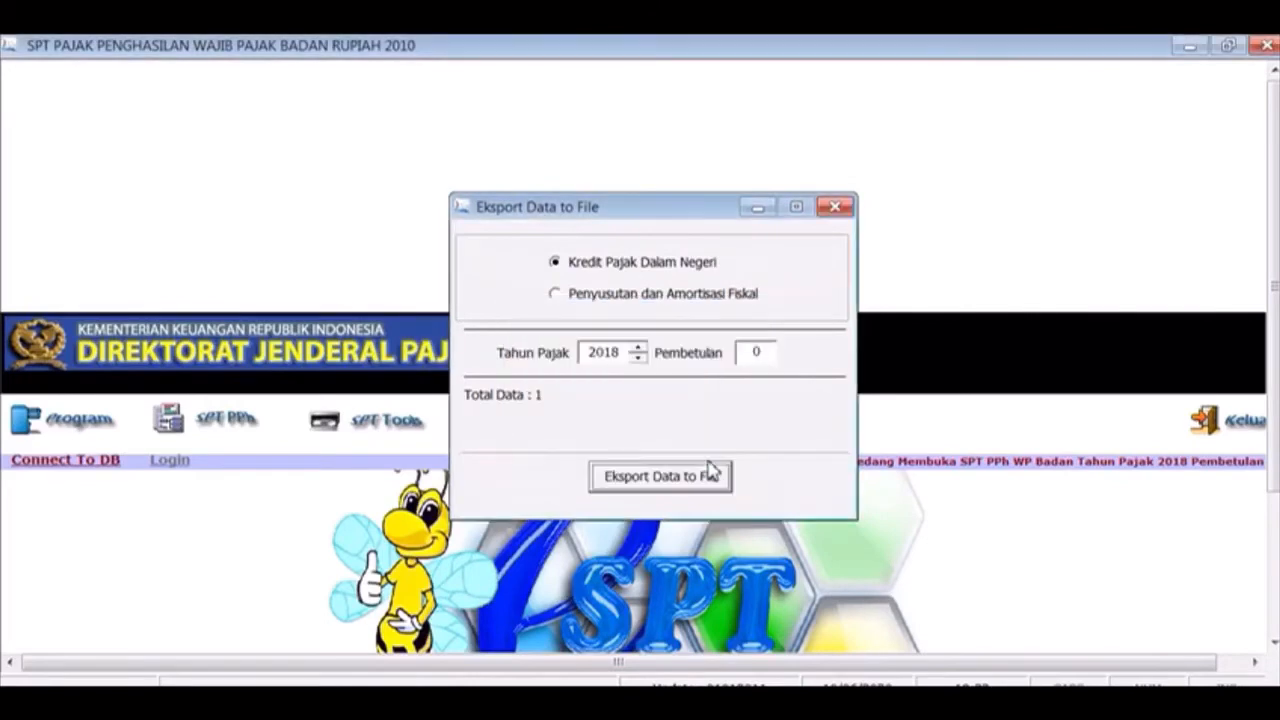
click(837, 212)
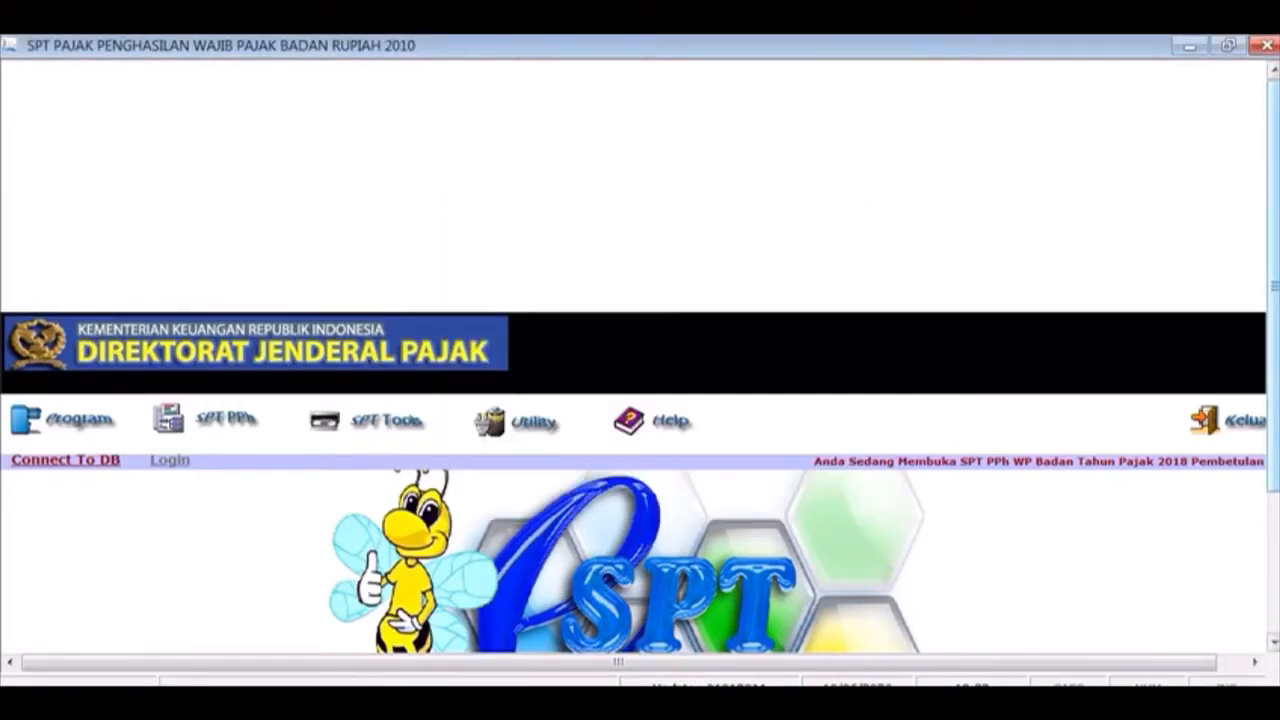
drag(1274, 272, 1276, 404)
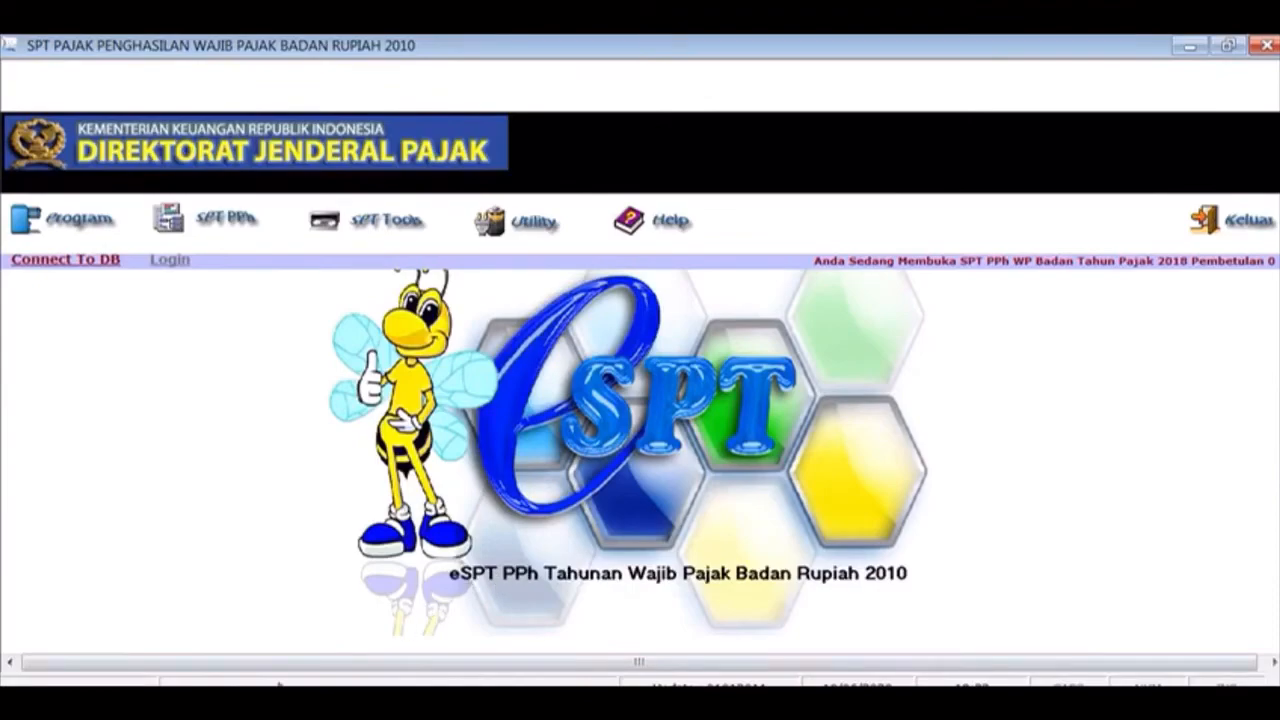
Open the KREDIT PAJAK DALAM NEGERI file from the Data Impor folder in Explorer
key(alt+Tab)
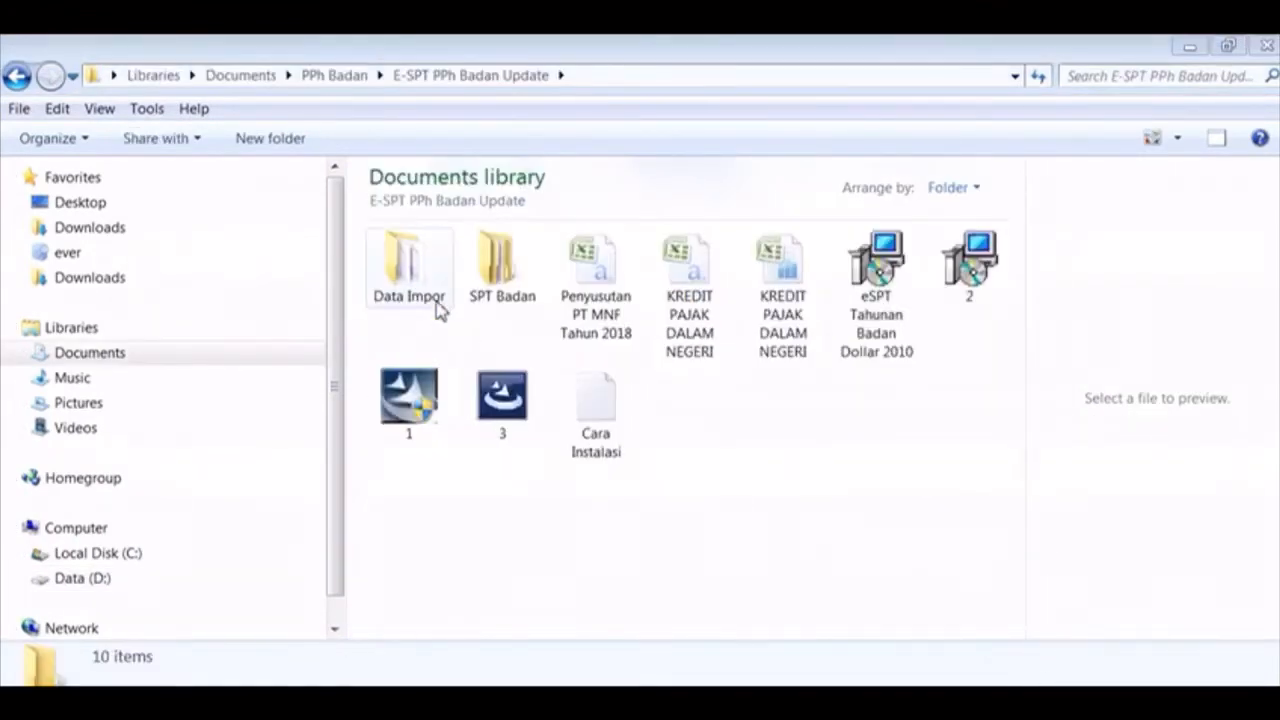
double_click(436, 307)
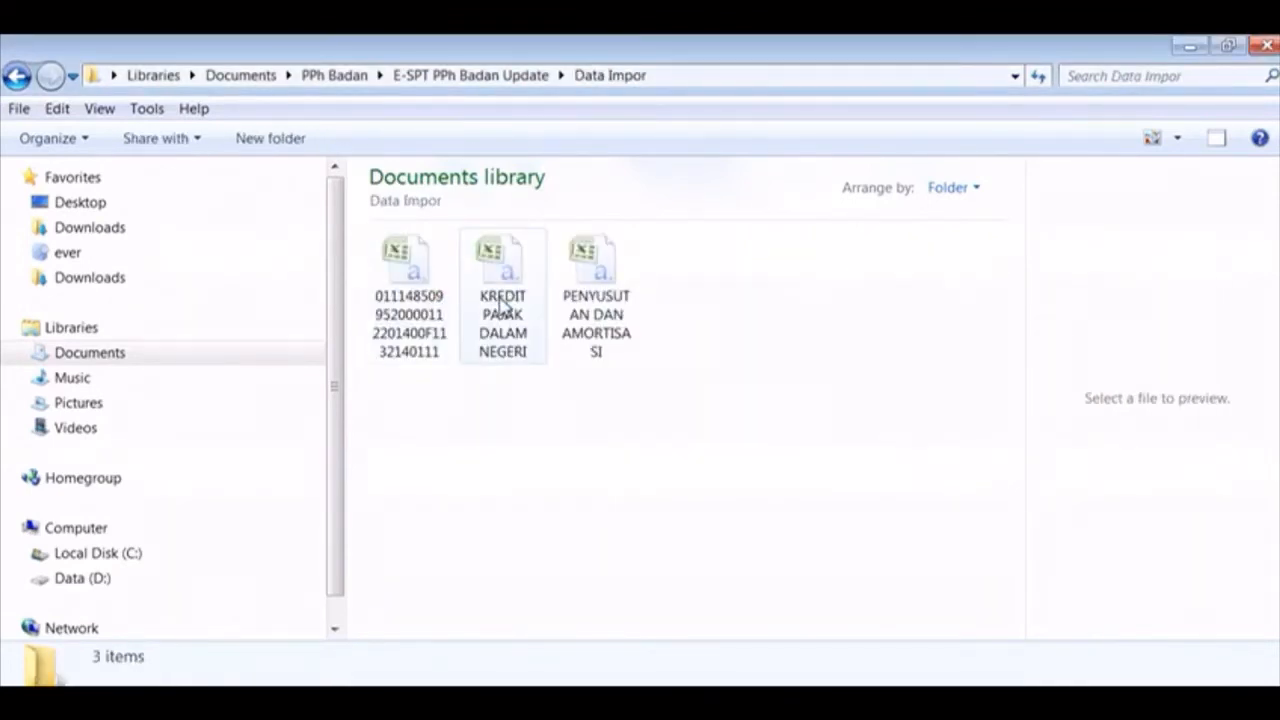
double_click(502, 305)
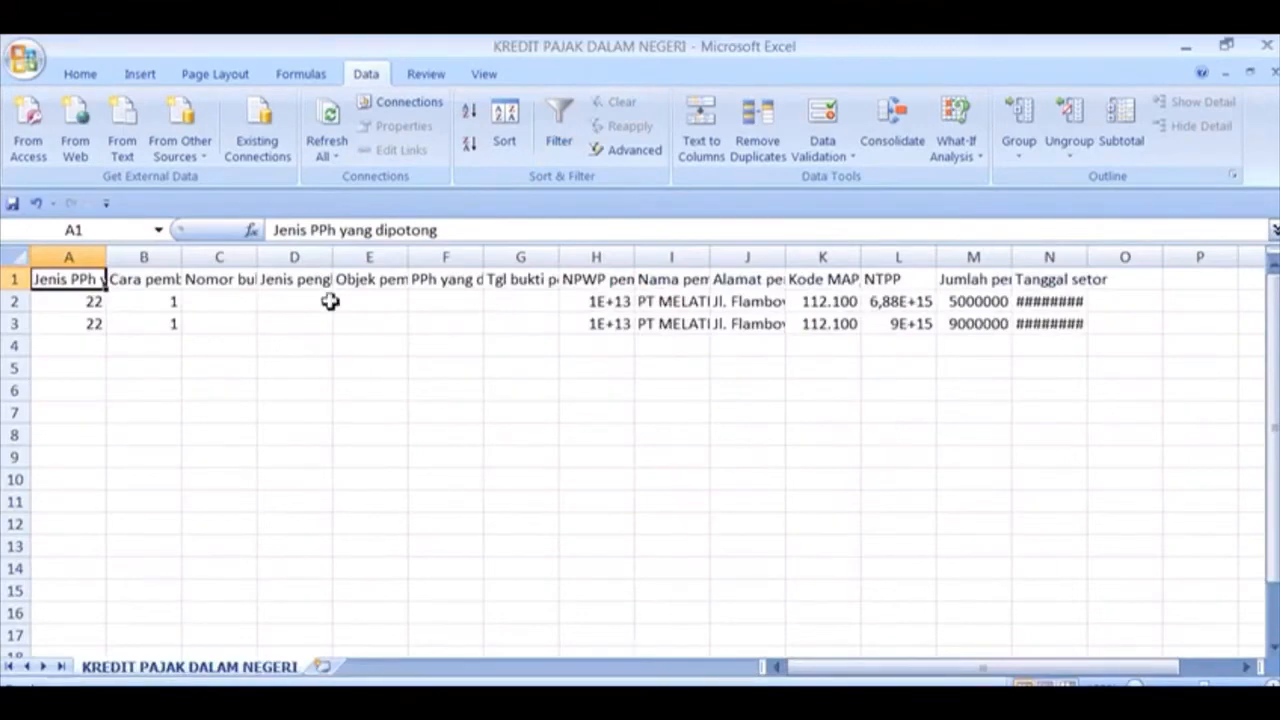
AutoFit every column width on the KREDIT PAJAK DALAM NEGERI sheet, leaving cell B2 selected
click(94, 304)
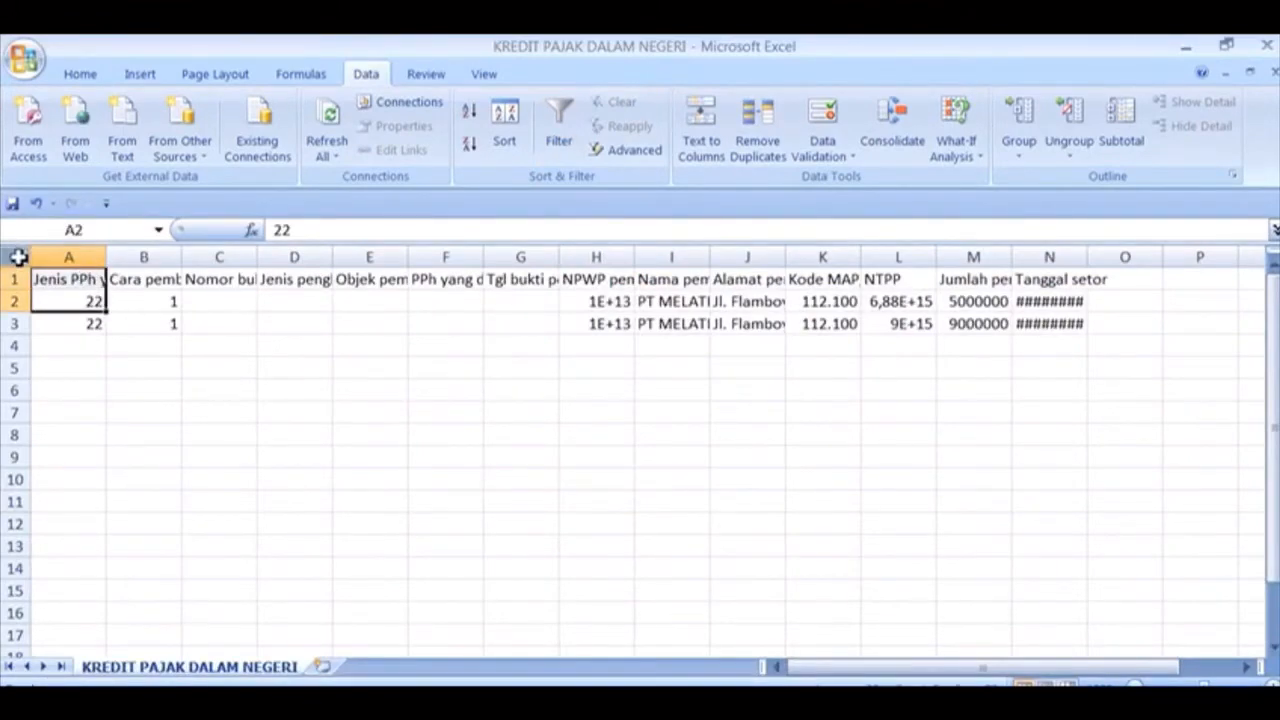
click(18, 257)
click(82, 80)
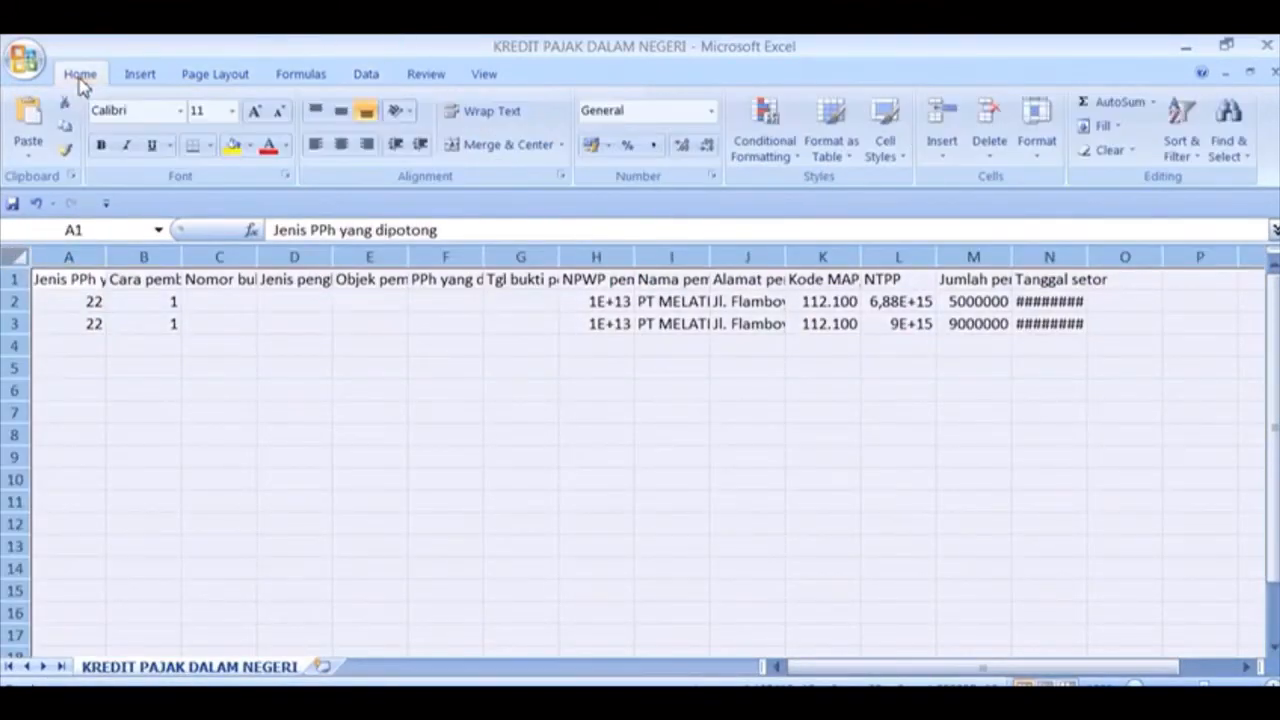
click(1036, 140)
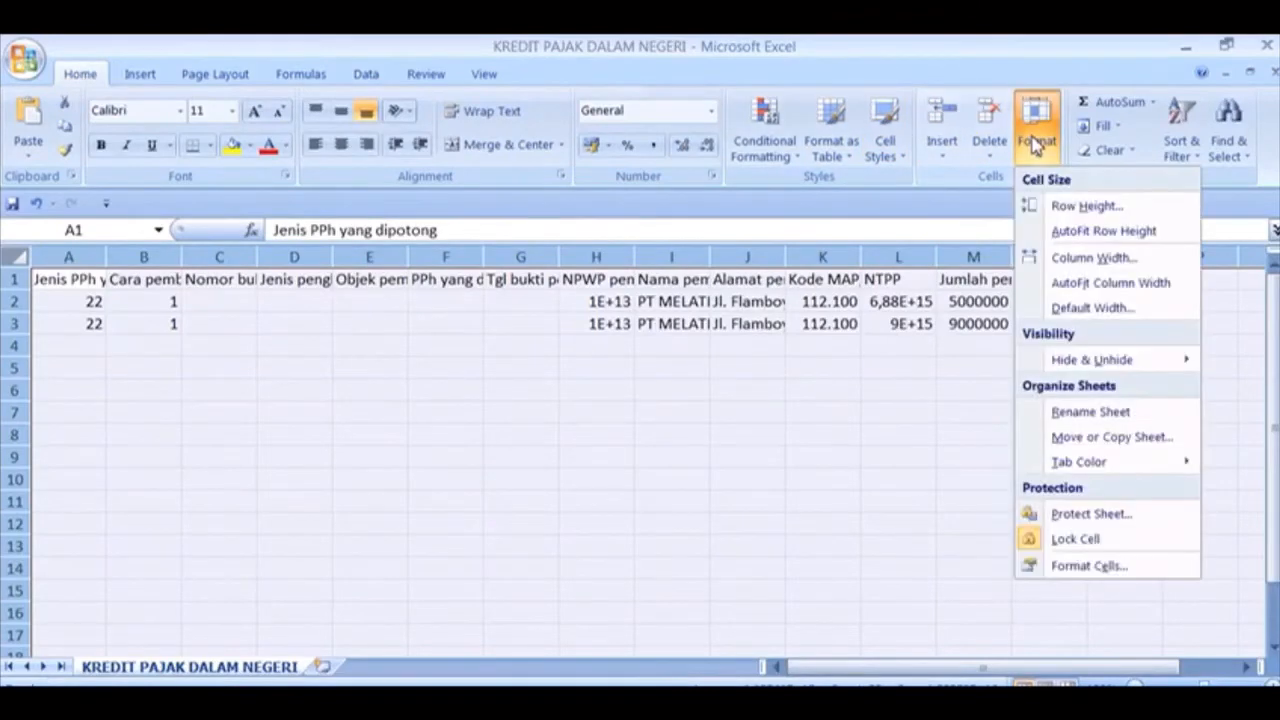
click(1088, 283)
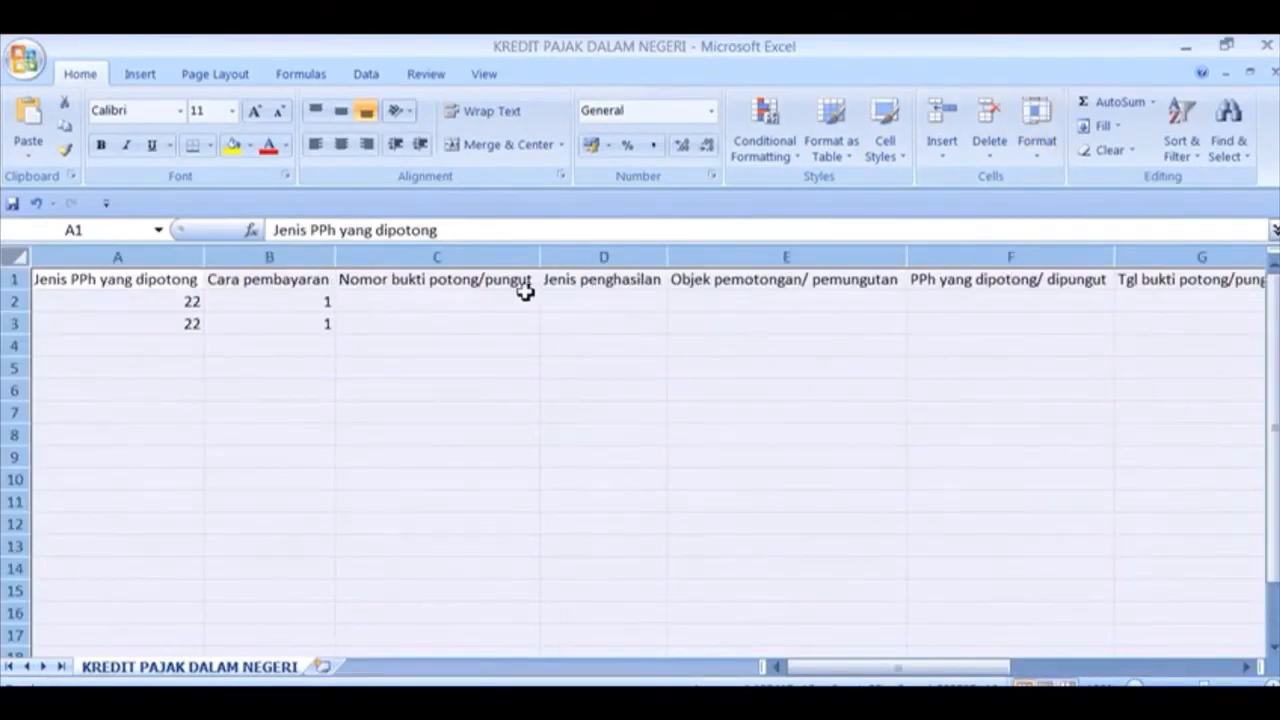
click(187, 277)
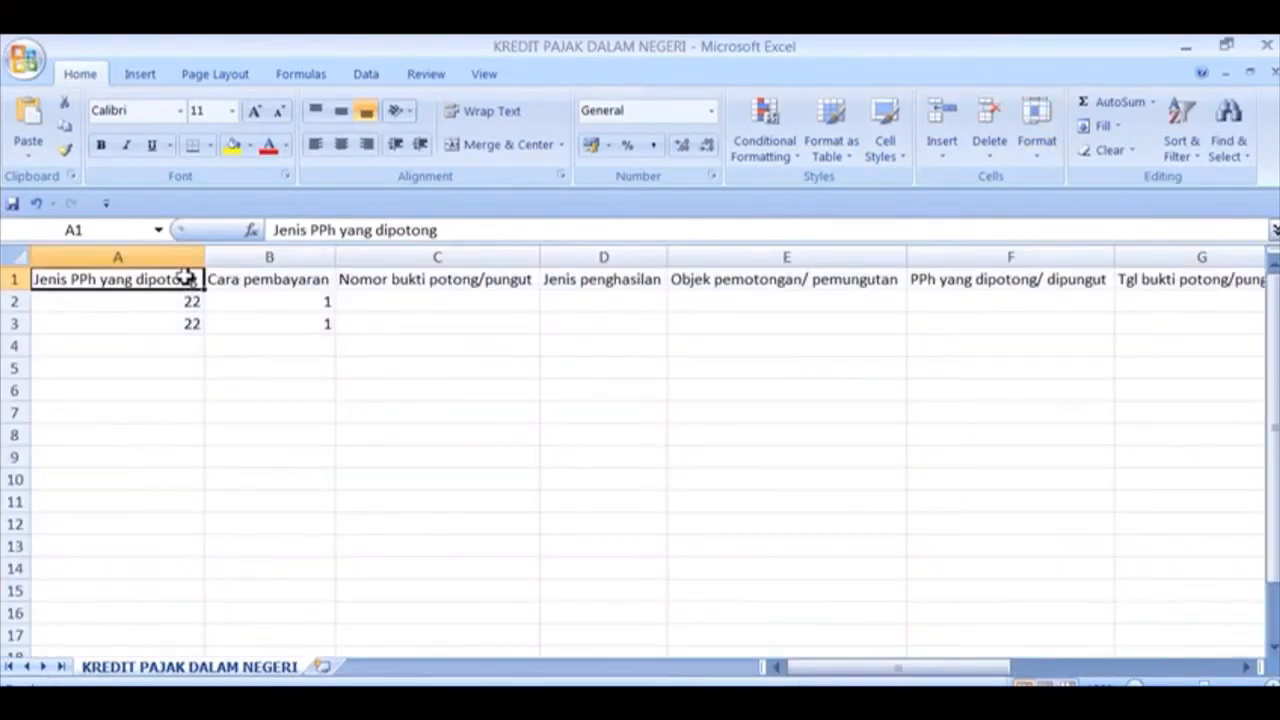
key(Right)
key(Down)
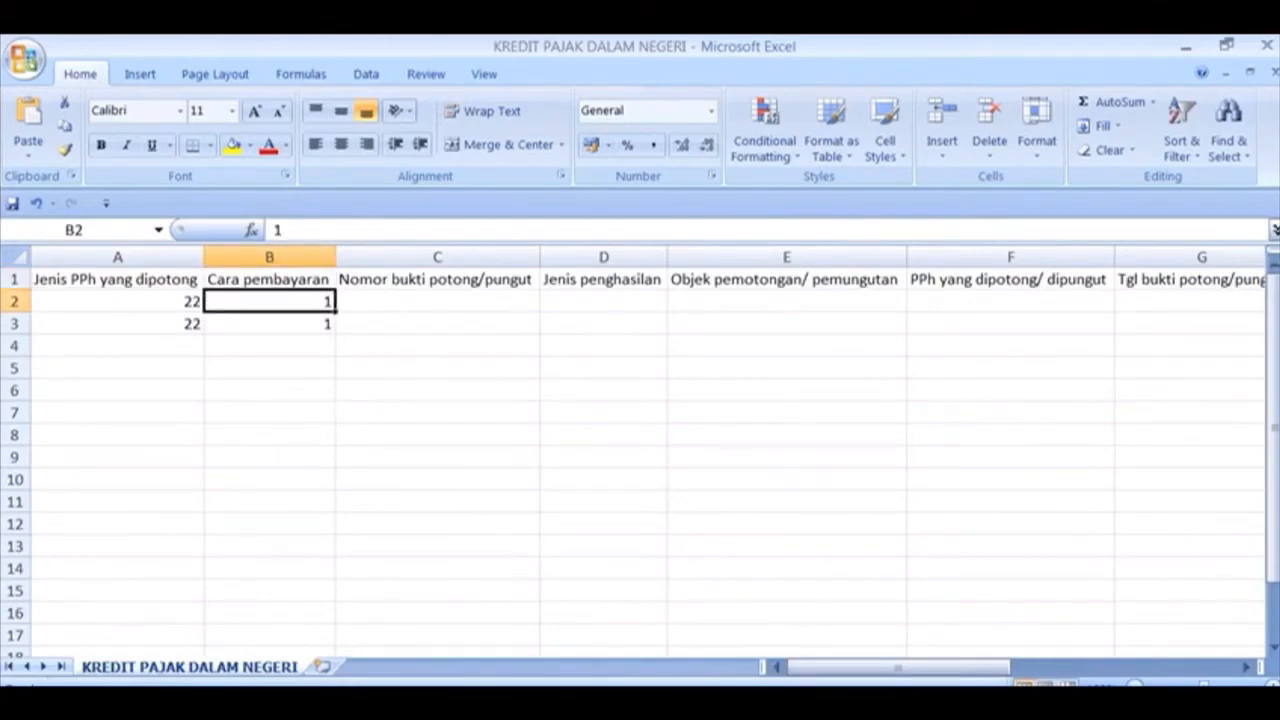
key(alt+Tab)
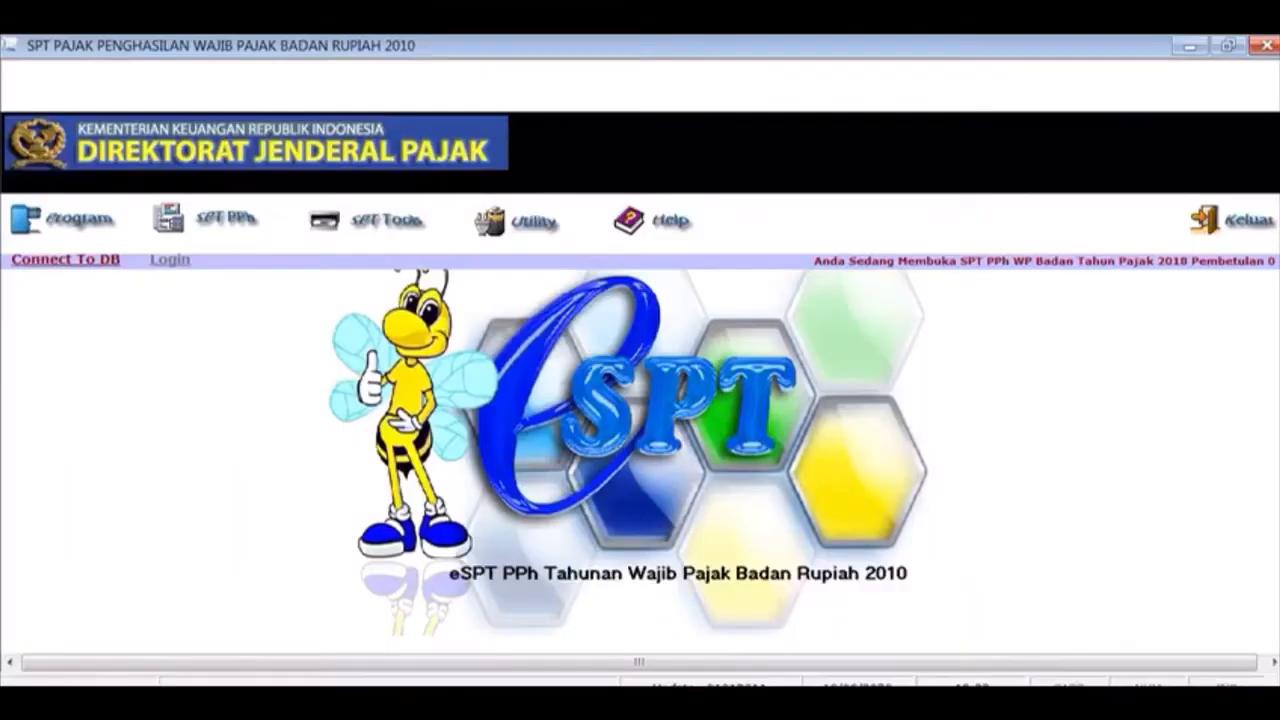
Start a new entry in Formulir 1771-III Kredit Pajak Dalam Negeri
click(228, 218)
mouse_move(232, 290)
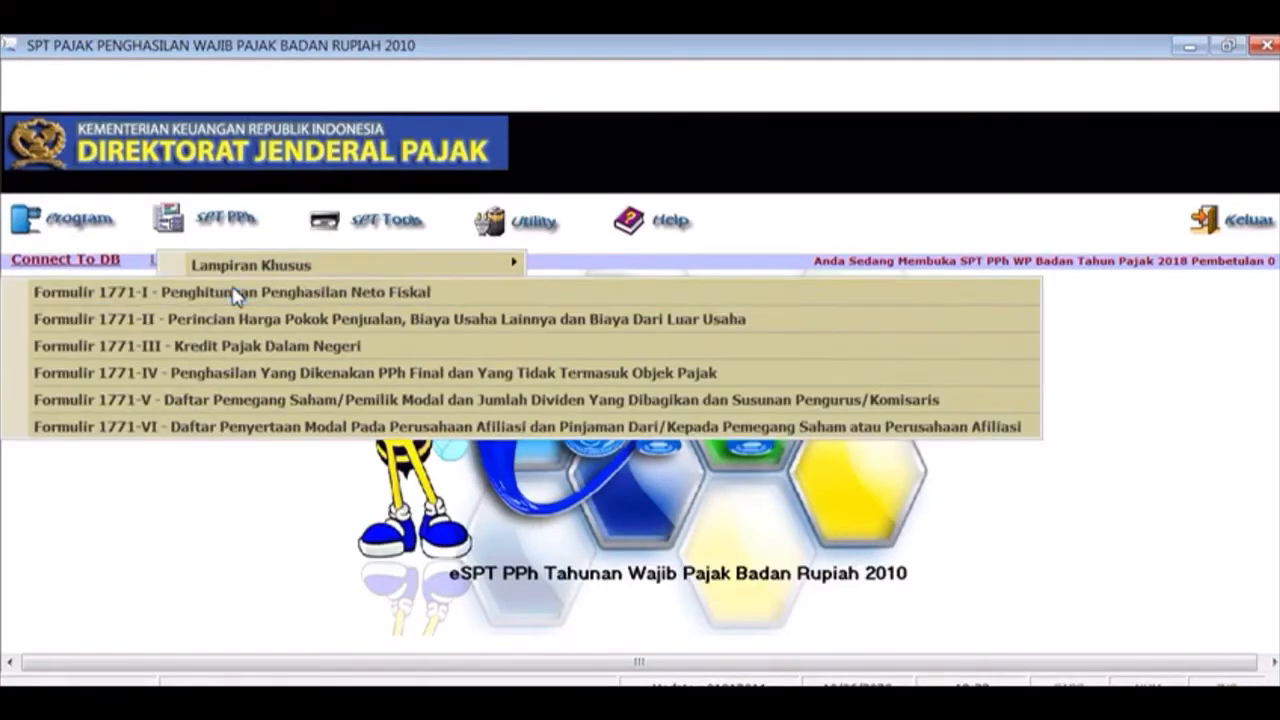
click(231, 345)
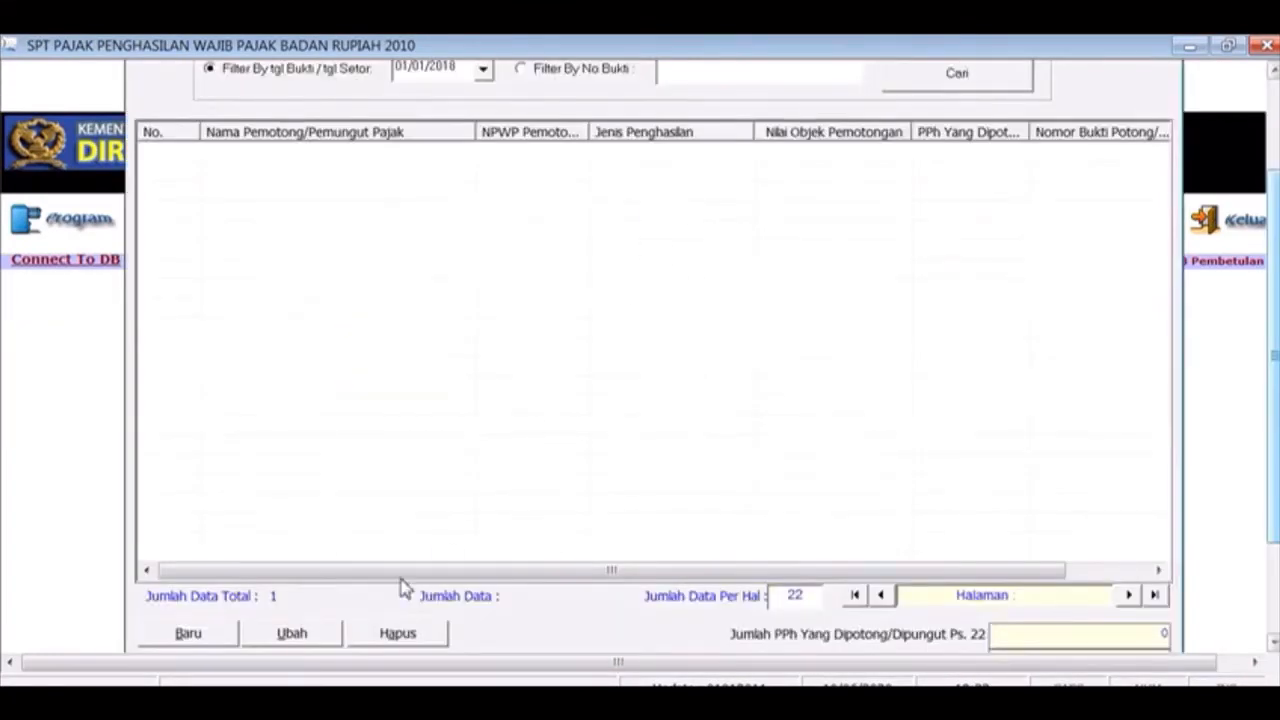
click(181, 641)
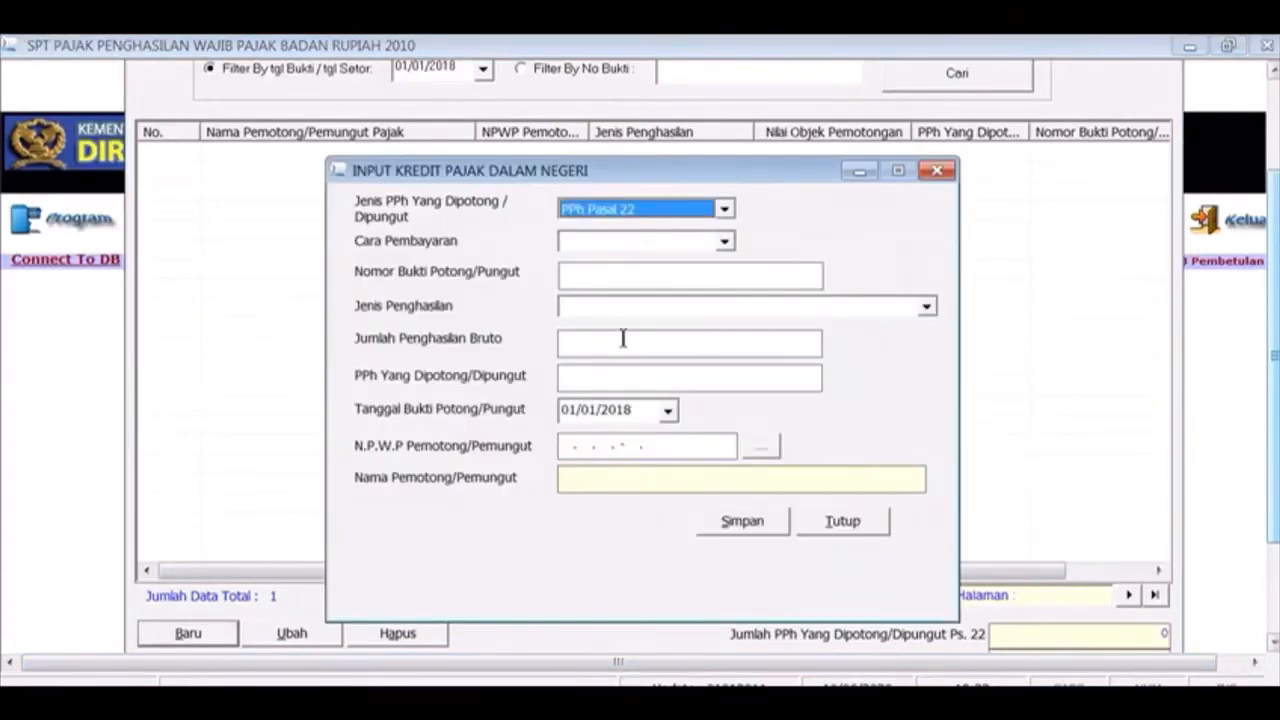
Check the Cara Pembayaran options without choosing one, then return to Excel
click(725, 243)
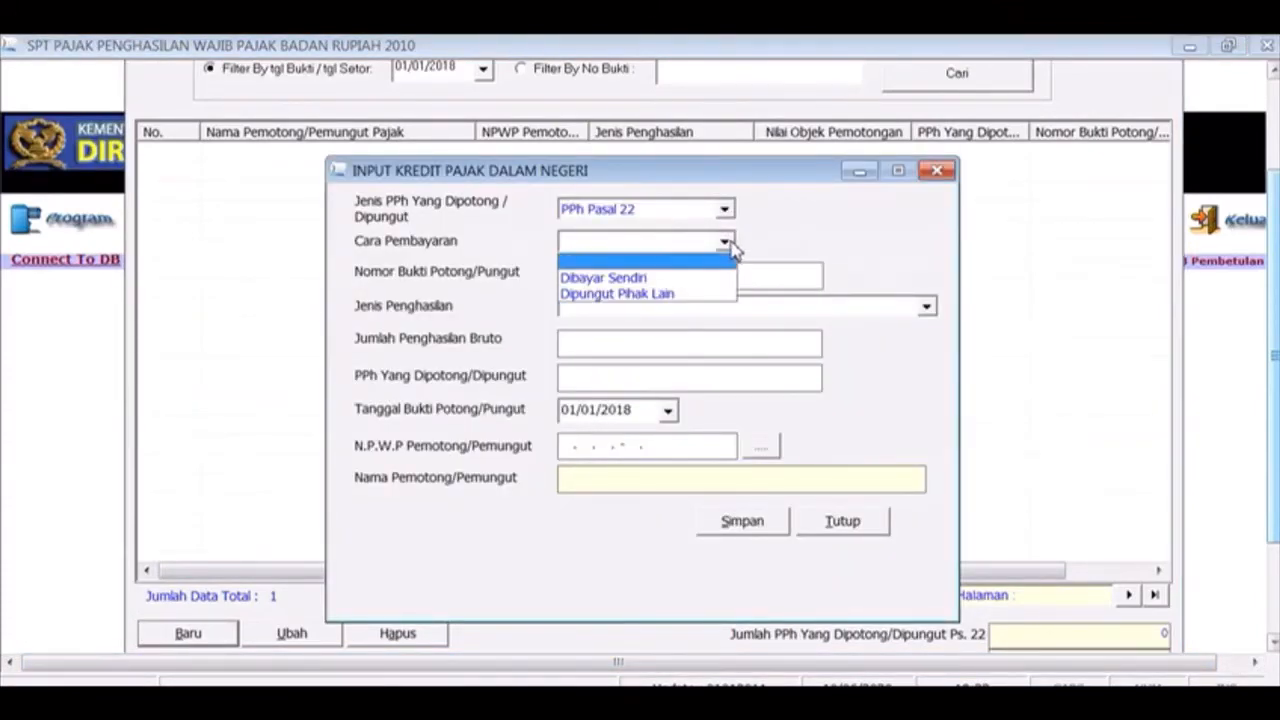
click(729, 247)
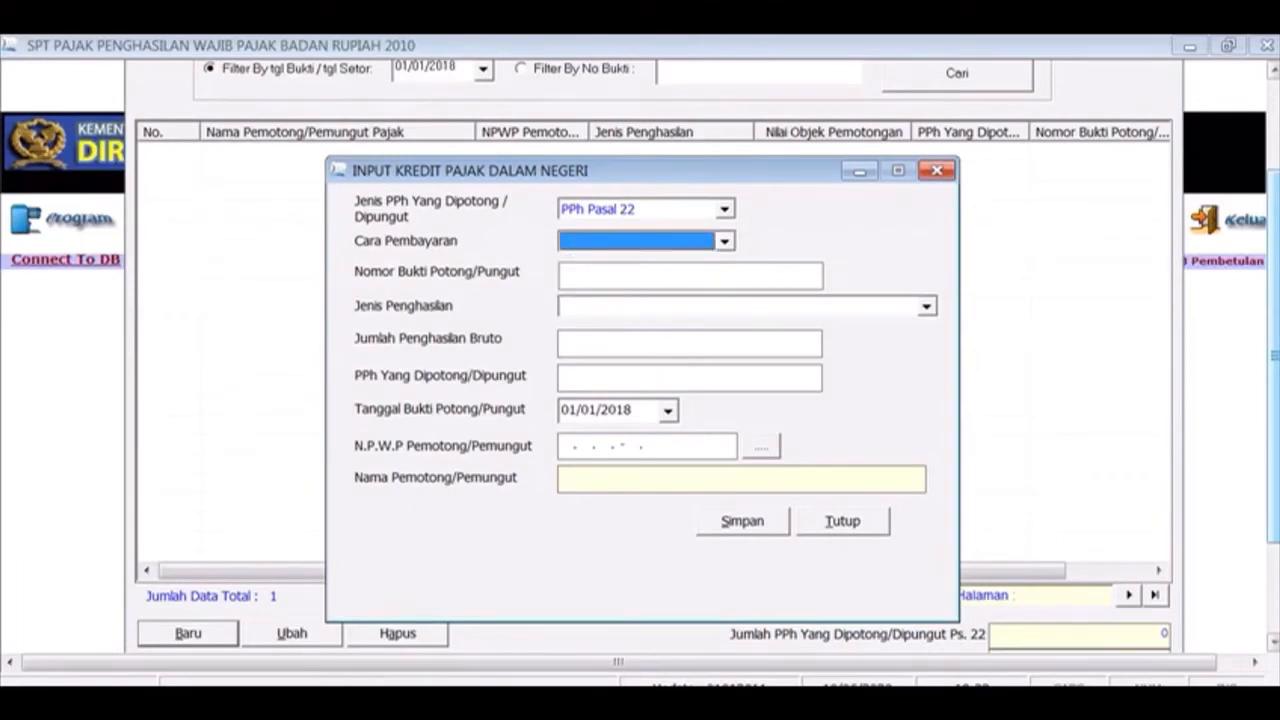
key(alt+Tab)
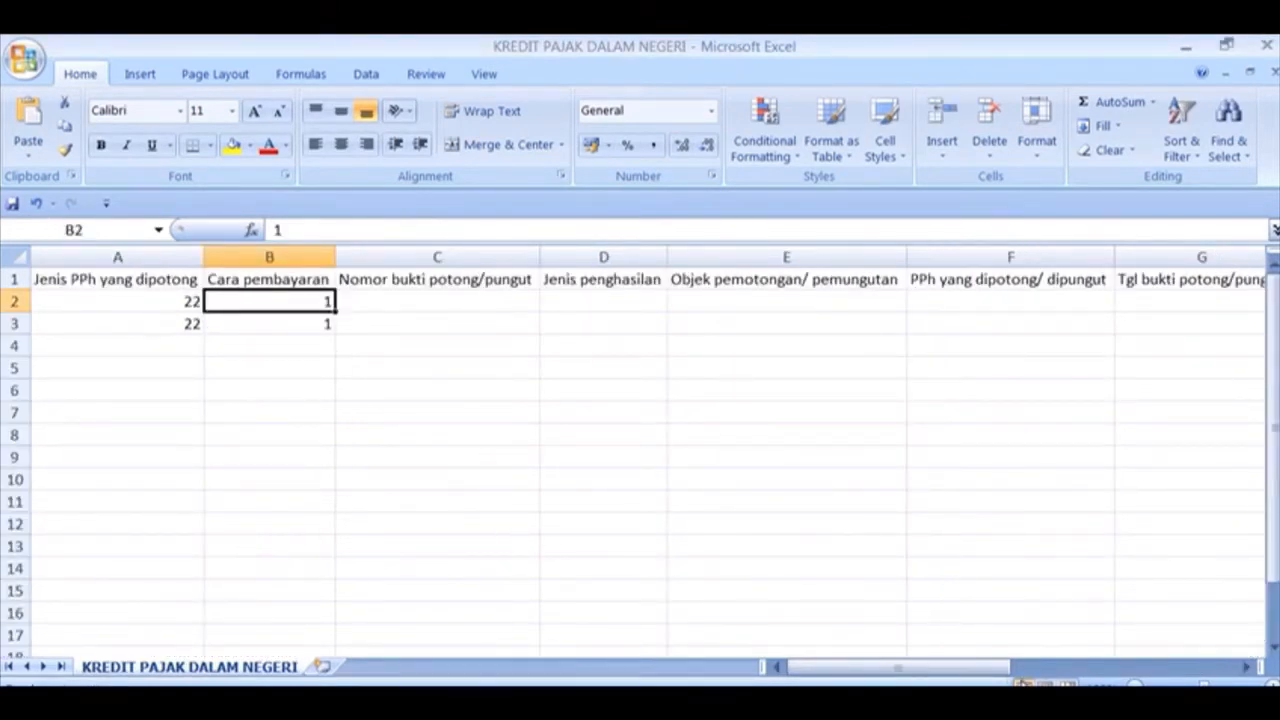
Review row 2's NPWP, Kode MAP, NTPP, payment amount and date, then return to A2
click(1022, 690)
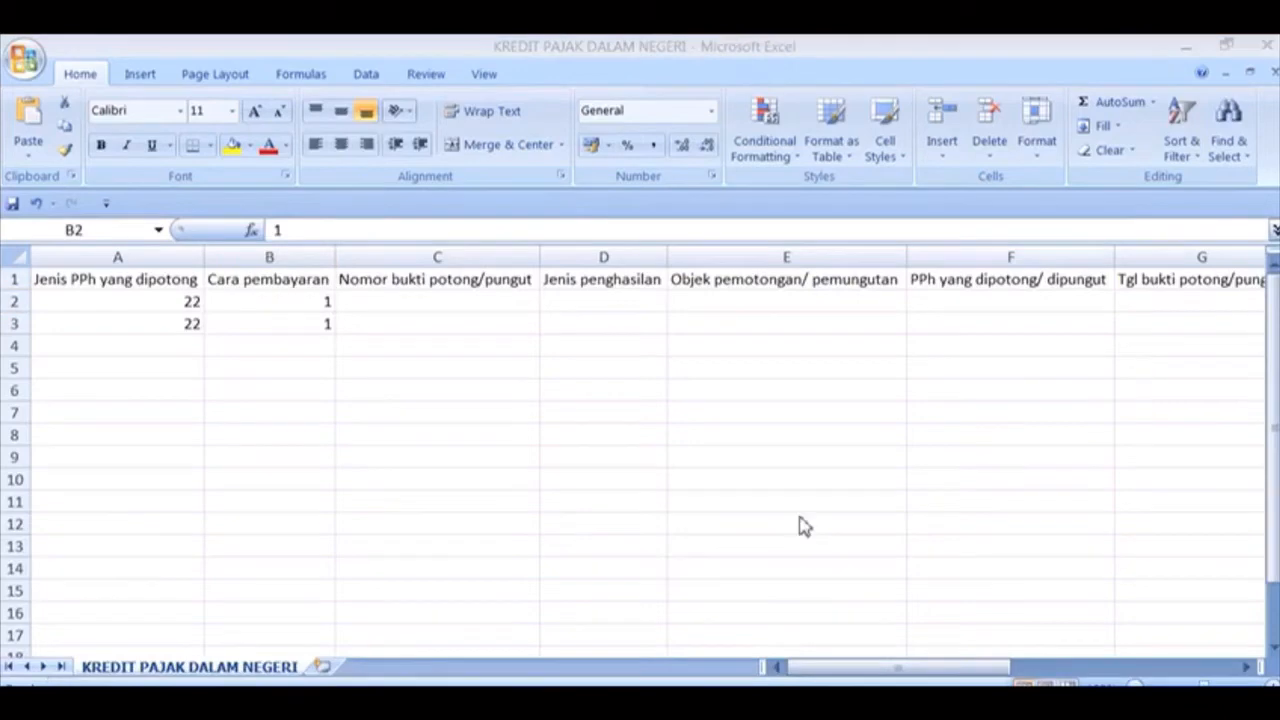
click(460, 282)
key(Right)
key(Right)
key(Right)
key(Right)
key(Right)
key(Right)
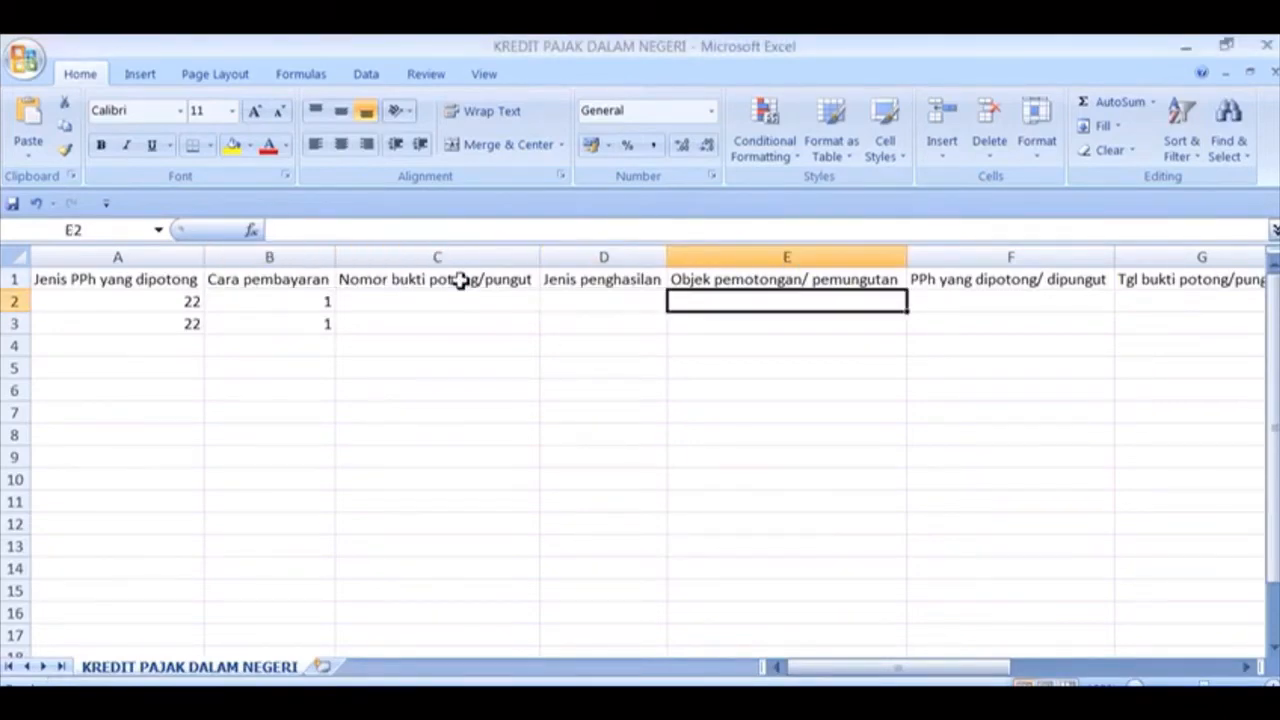
key(Right)
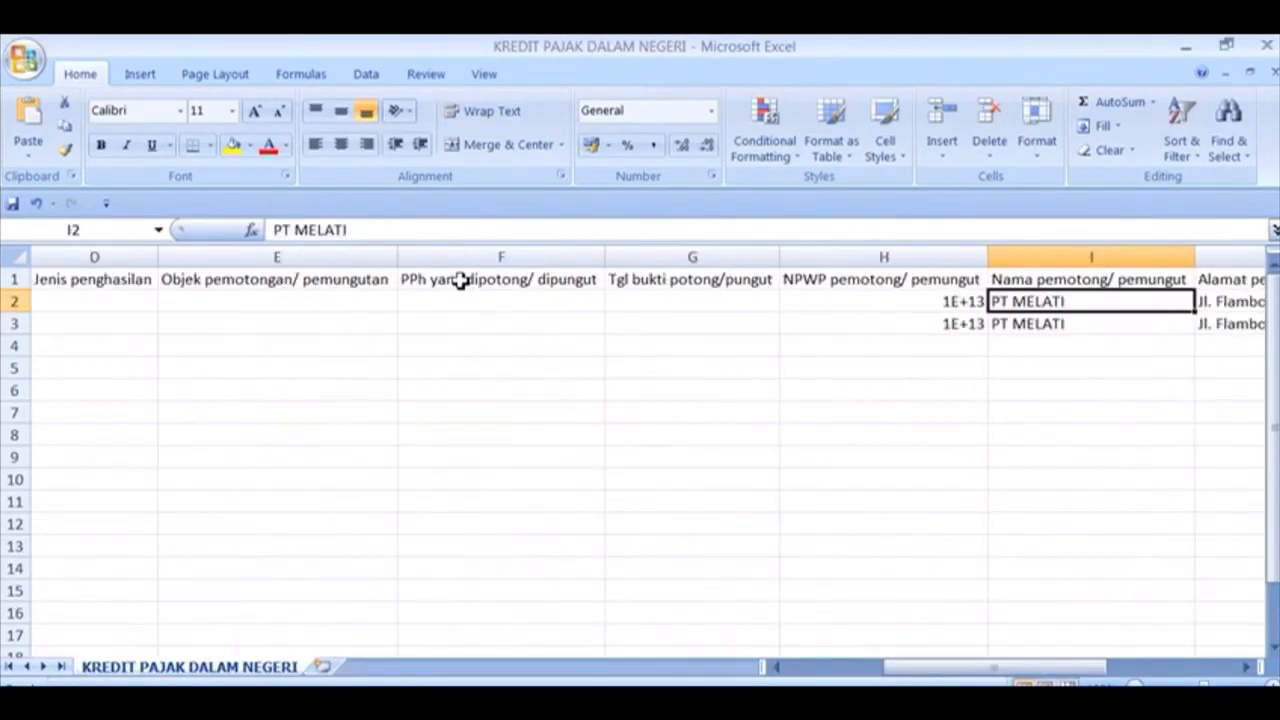
key(Left)
key(Right)
key(Right)
key(Right)
key(Right)
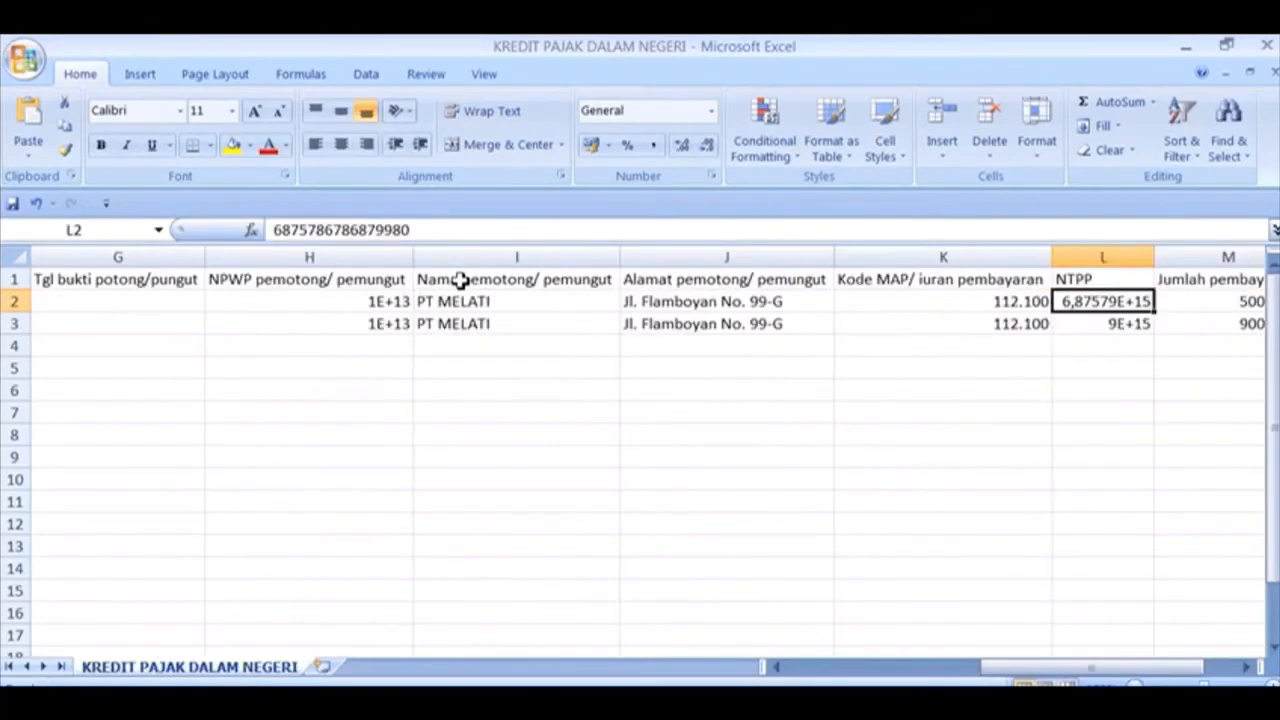
key(Right)
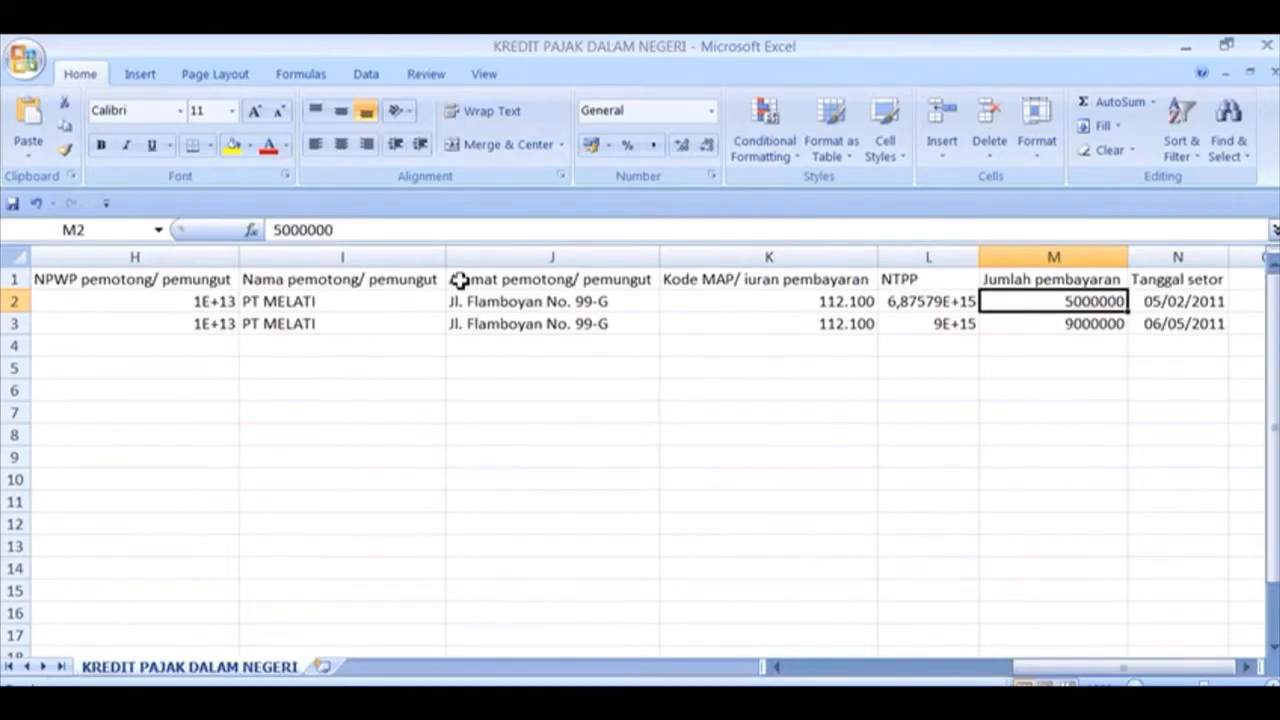
key(Right)
key(Right)
key(Left)
key(Left)
key(Left)
key(Left)
key(Left)
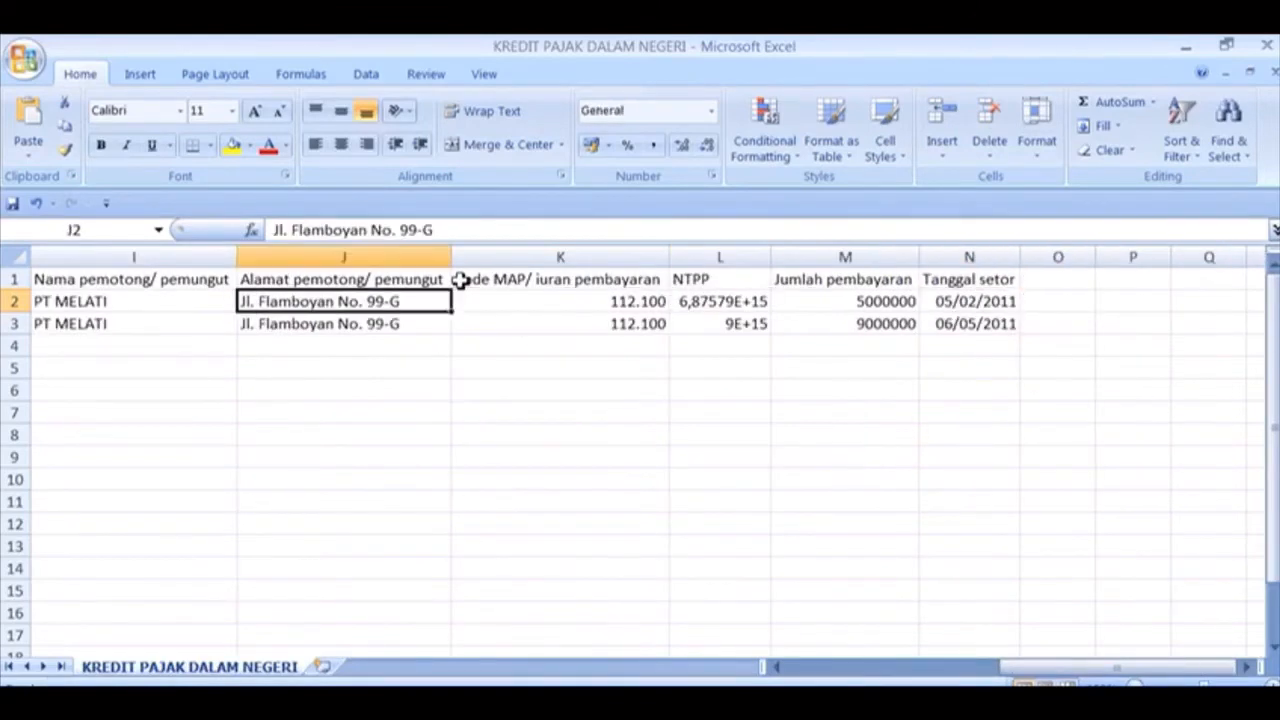
key(Home)
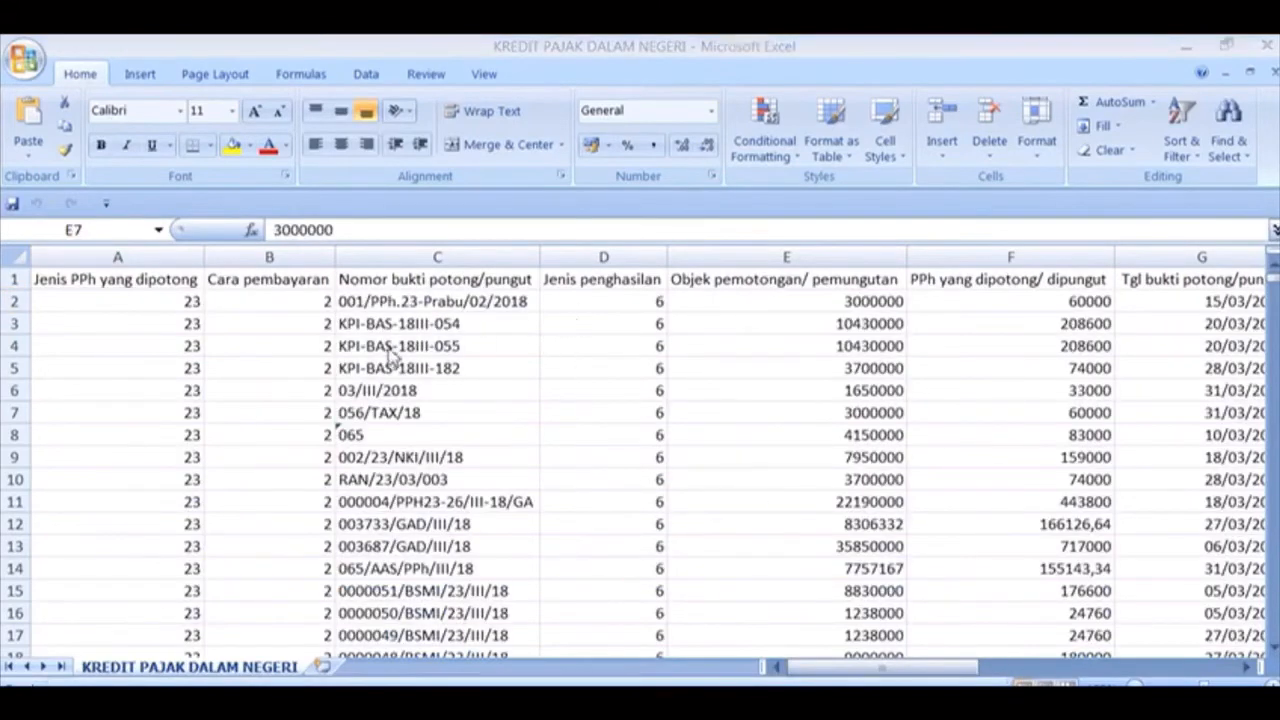
Review the records in rows 2–3 and down column A, then bring up Save As with F12
click(163, 297)
key(Right)
key(Right)
key(Right)
key(Right)
key(Right)
key(Right)
key(Right)
key(Right)
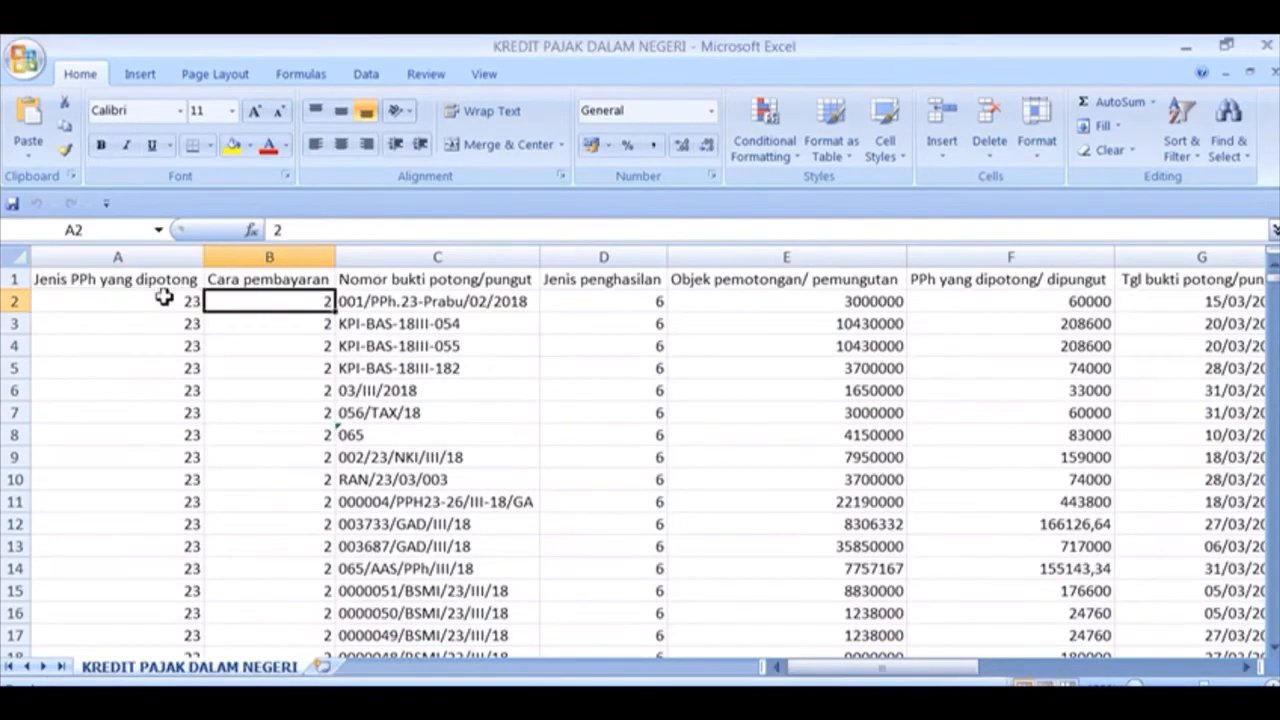
key(Right)
key(Right)
key(Right)
key(Right)
key(Right)
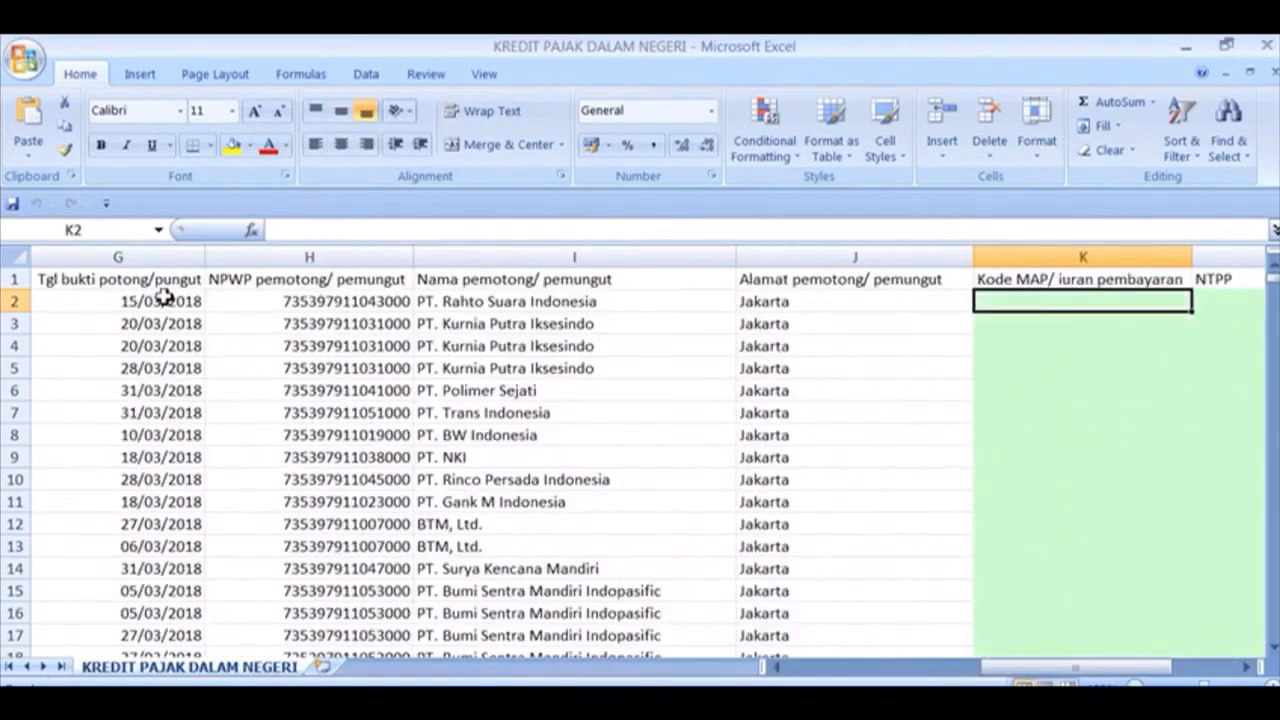
key(Left)
key(Left)
key(Left)
key(Left)
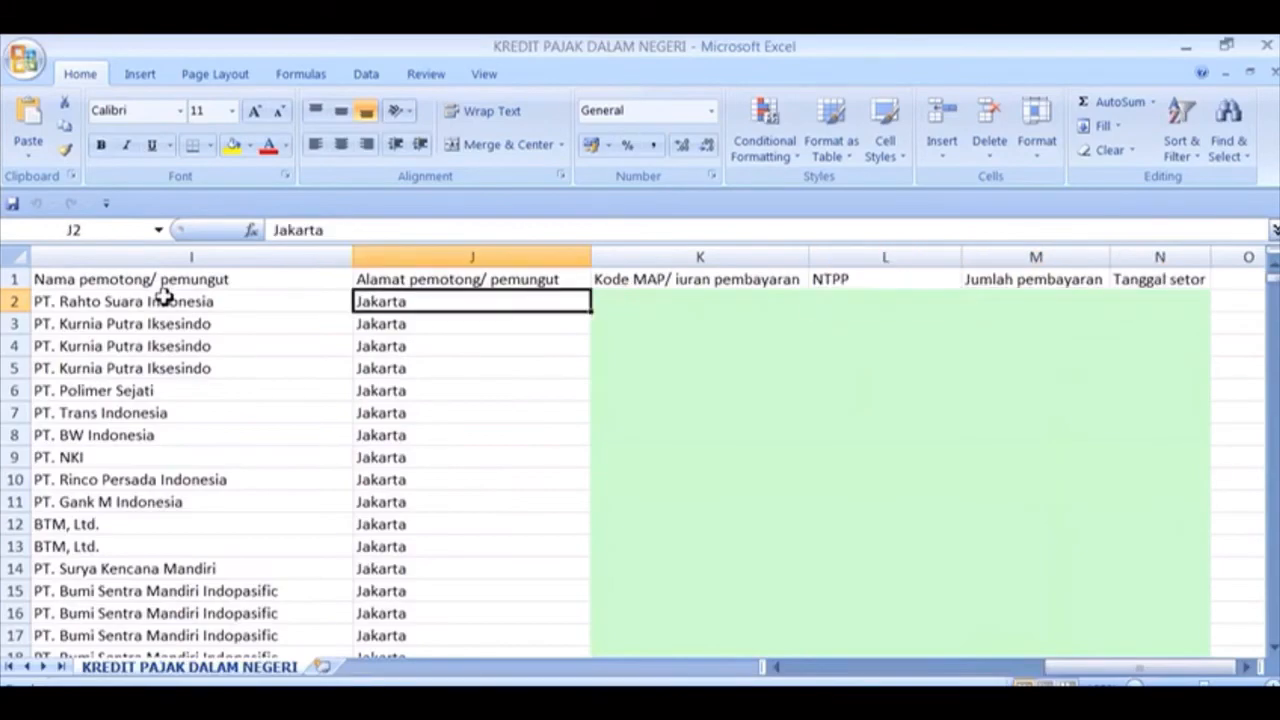
key(Down)
key(Left)
key(Left)
key(Left)
key(Left)
key(Left)
key(Left)
key(Left)
key(Left)
key(Left)
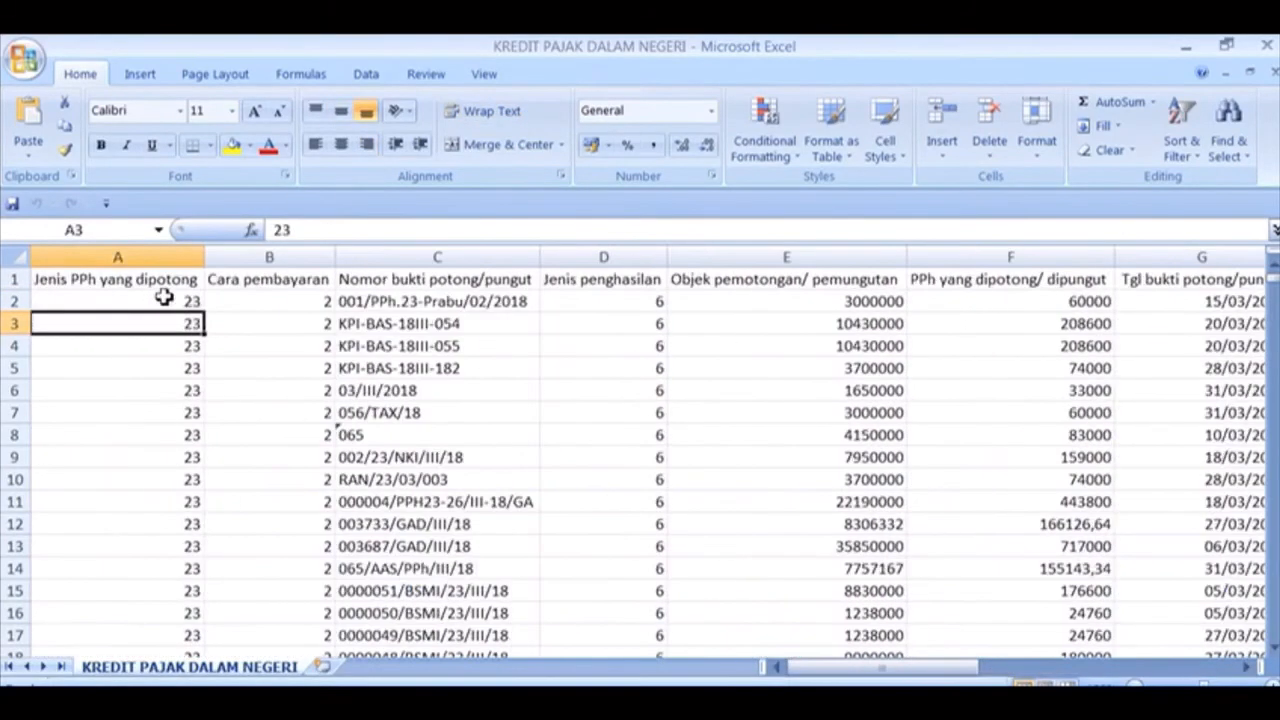
key(Down)
key(Down)
key(Down)
key(Down)
key(Down)
key(Down)
key(Down)
key(Down)
key(Down)
key(Down)
key(Down)
key(Down)
key(Down)
key(Down)
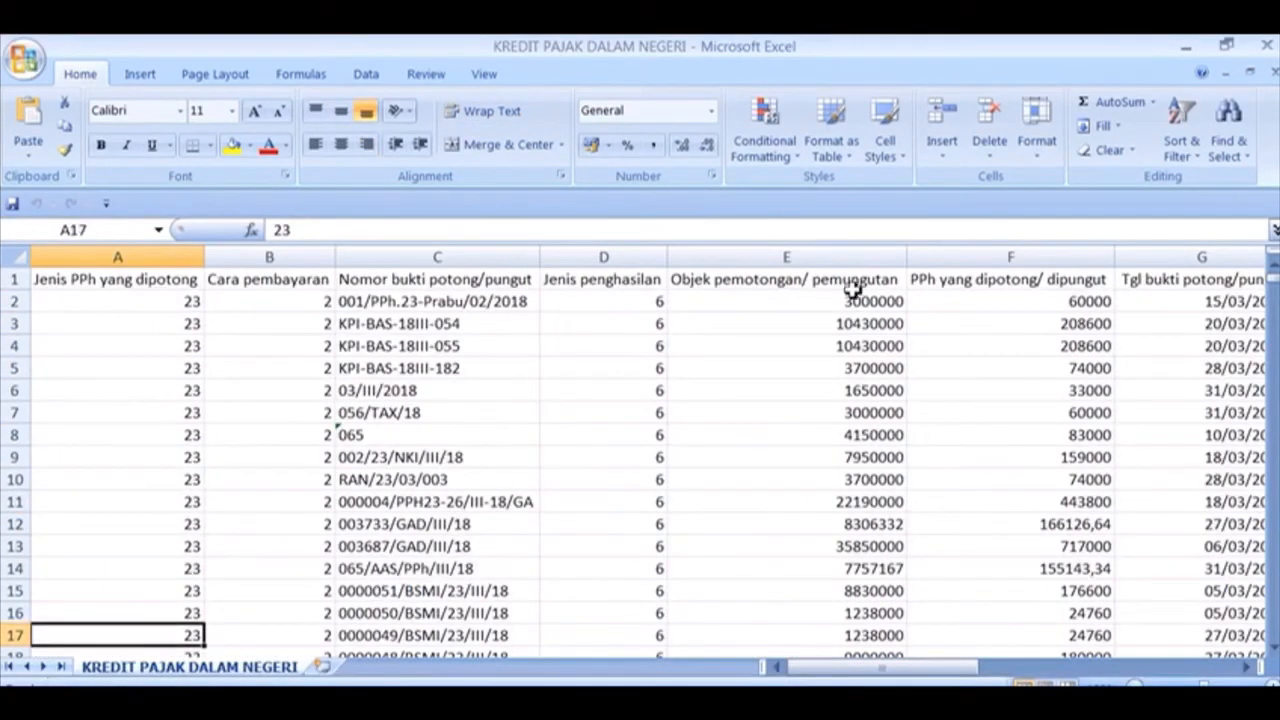
drag(1274, 281, 1265, 279)
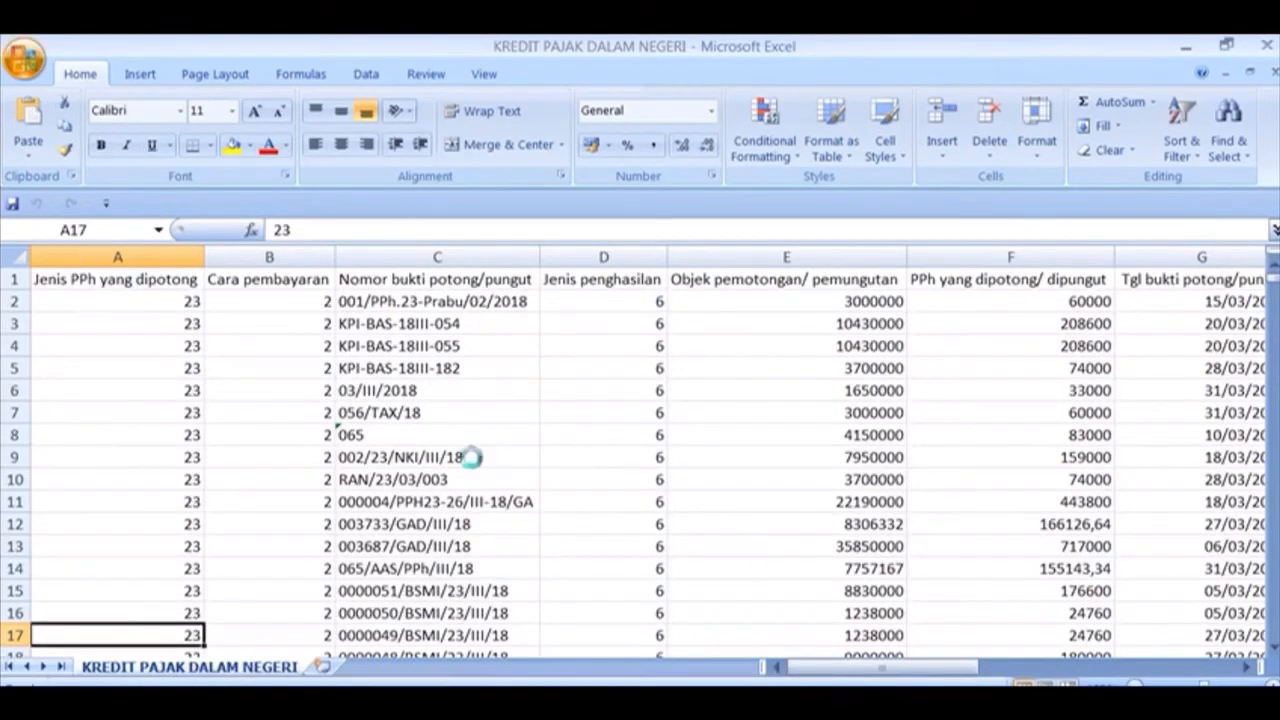
key(F12)
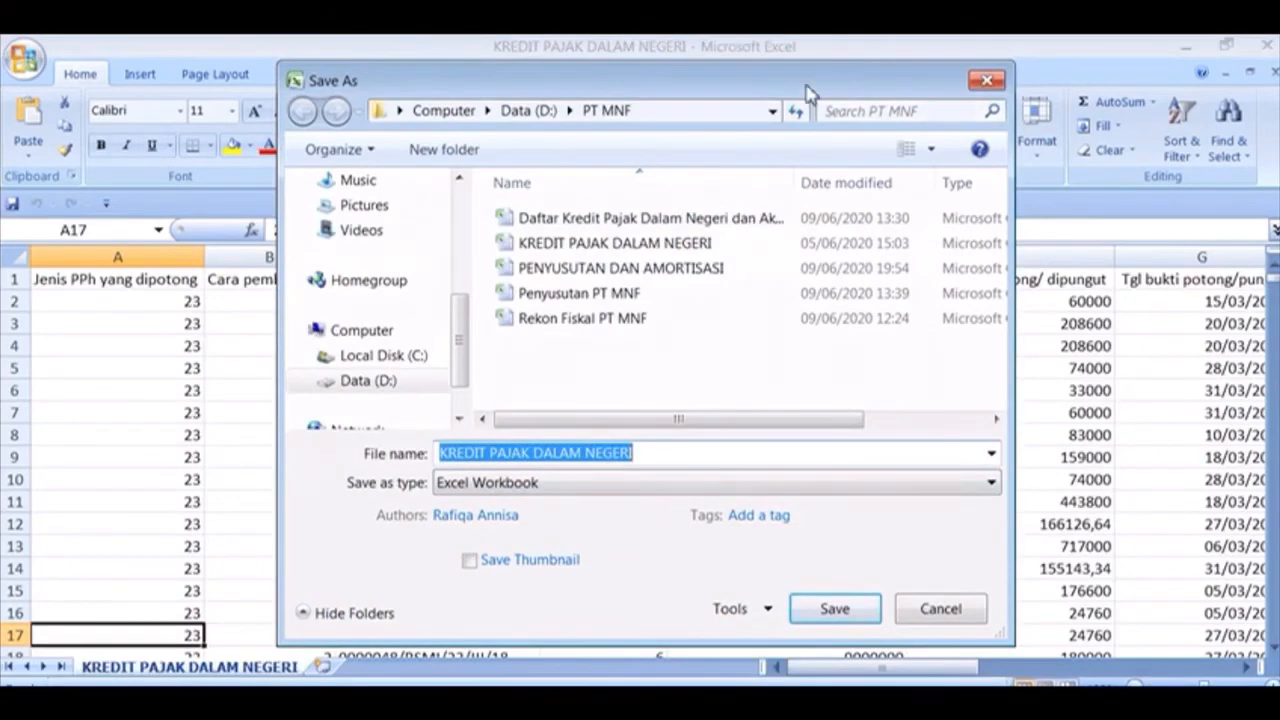
Save the workbook under its current name, replacing the existing file
drag(808, 92, 798, 65)
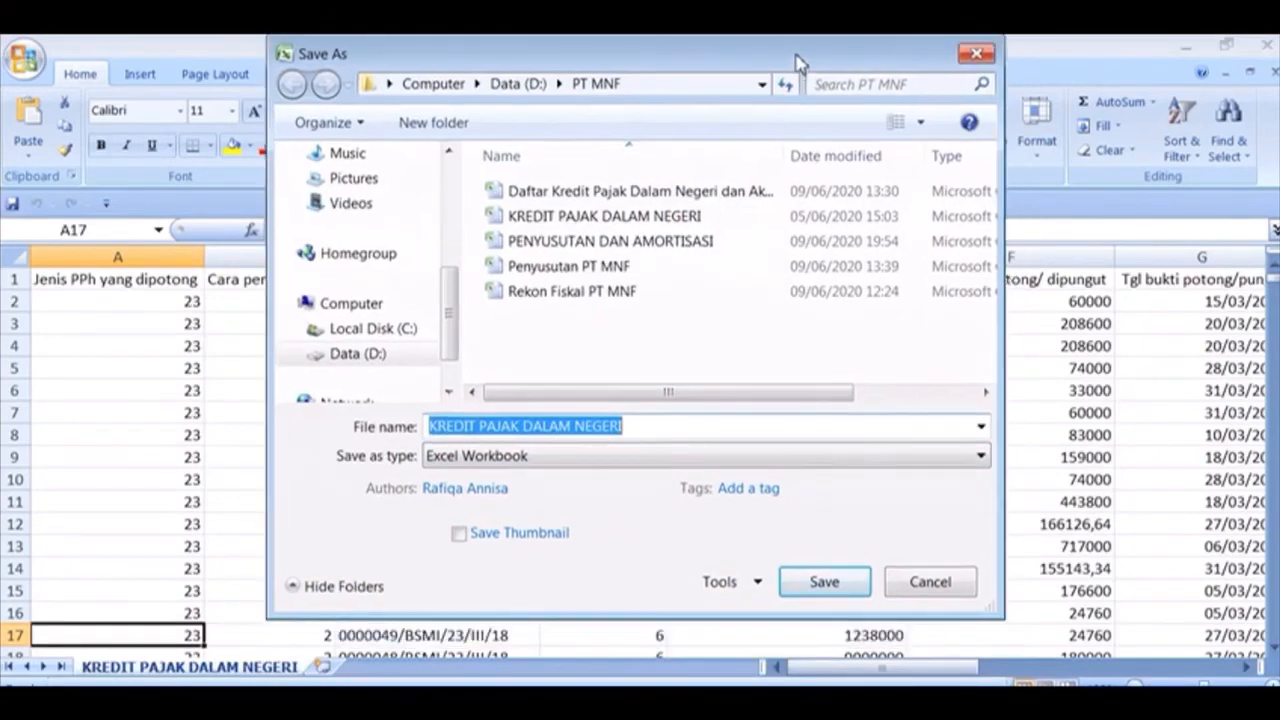
click(825, 584)
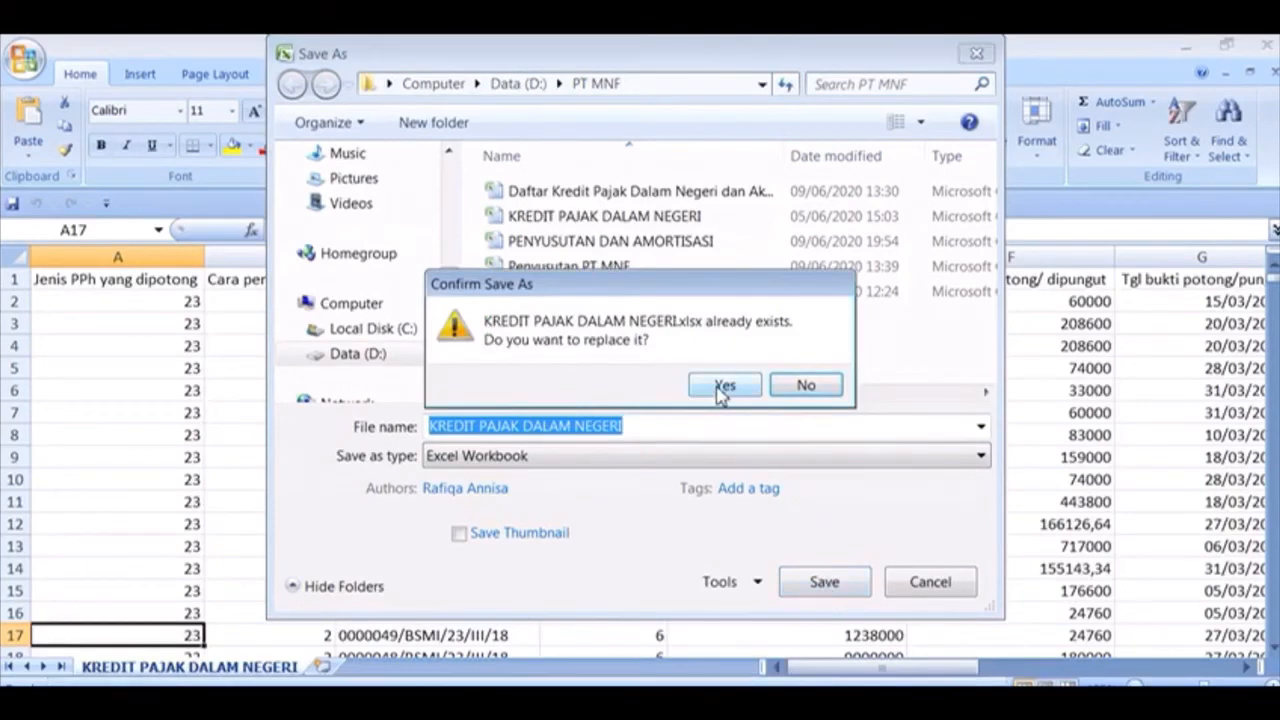
click(722, 387)
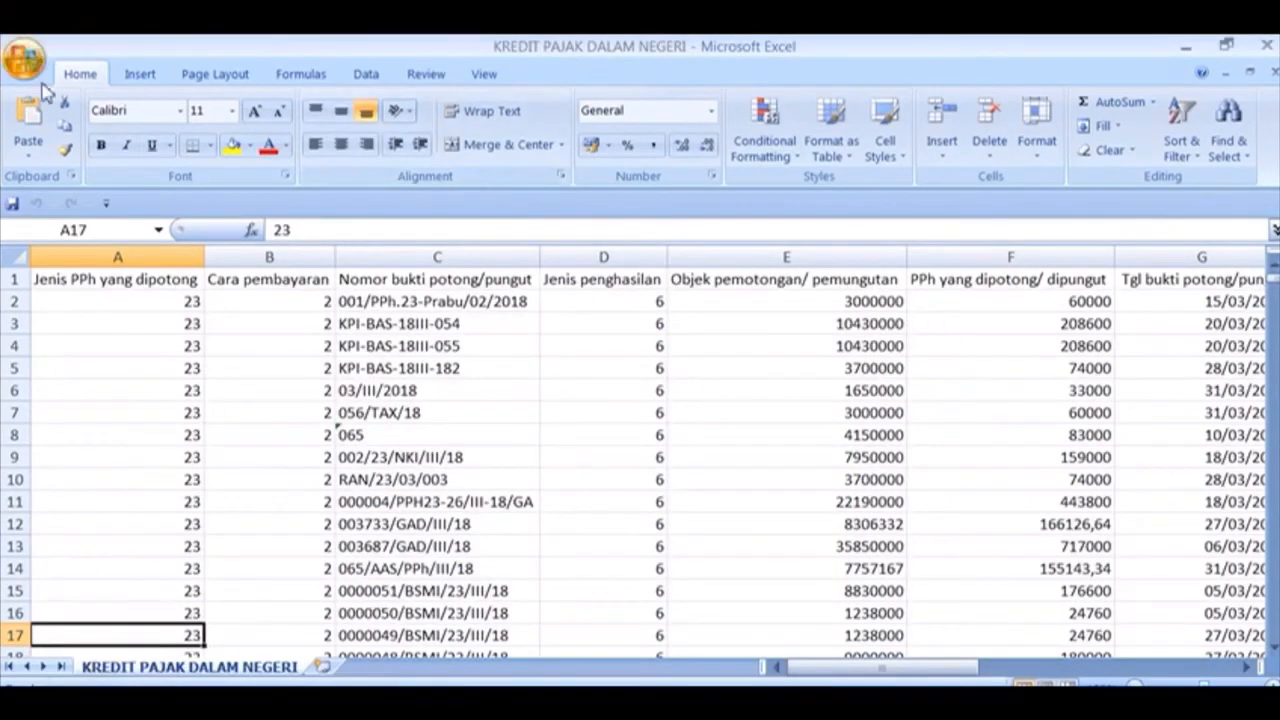
Save it again as CSV (Comma delimited), replacing the old CSV and keeping the format
key(F12)
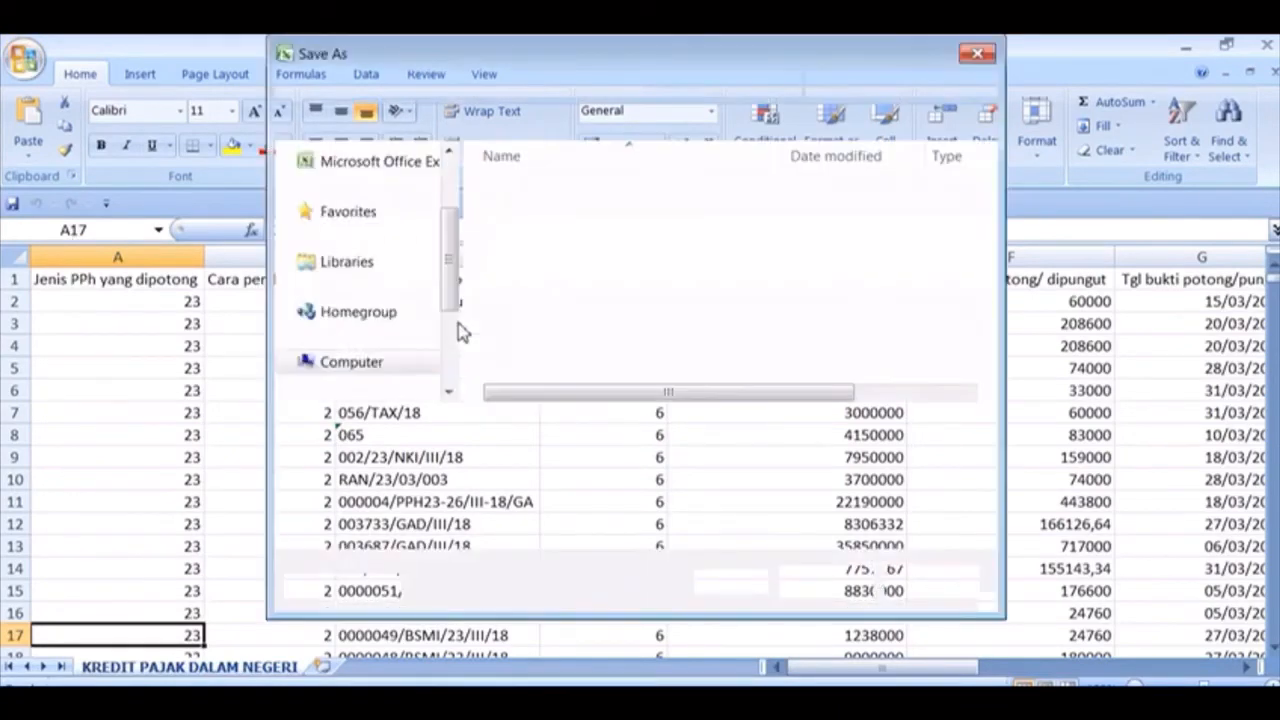
click(558, 458)
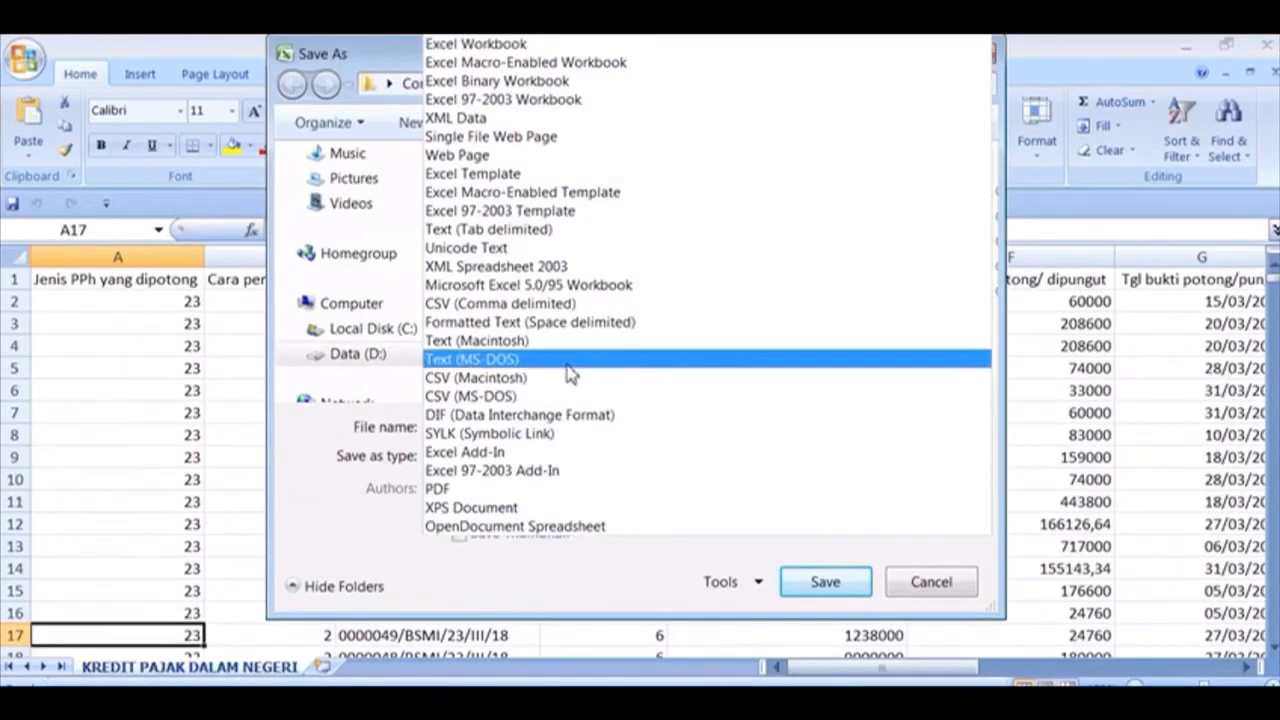
click(587, 307)
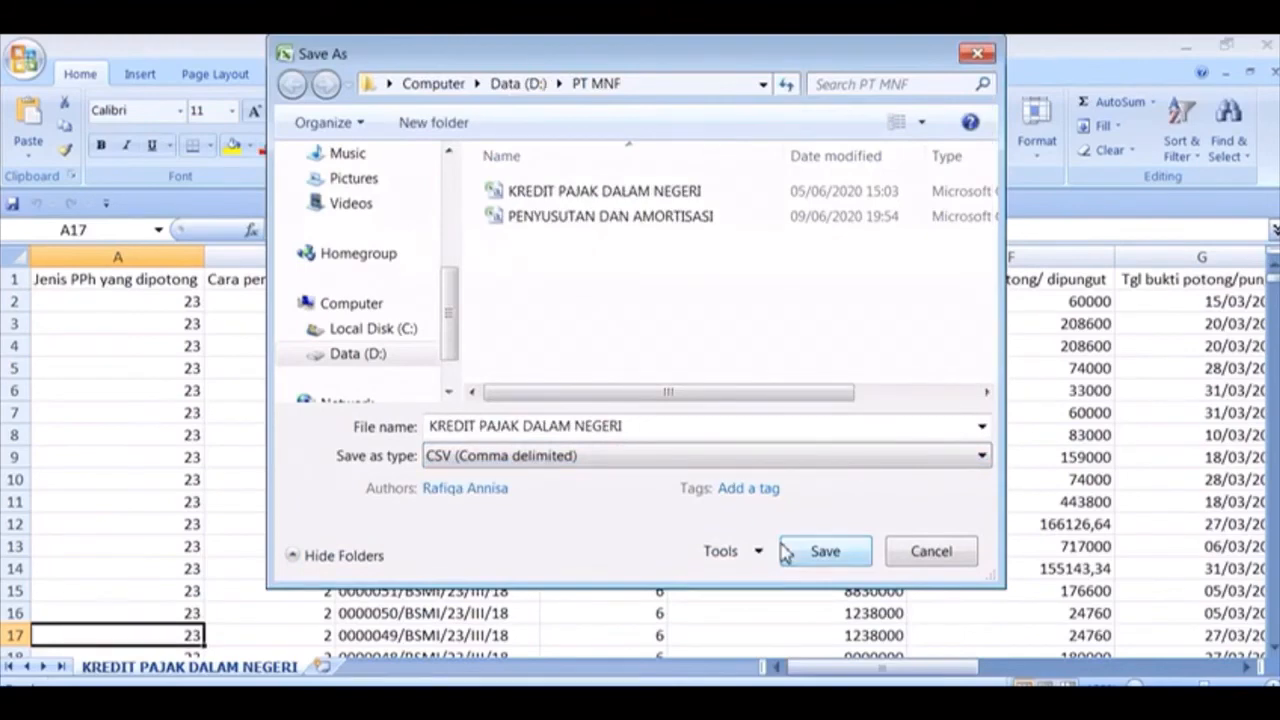
click(843, 553)
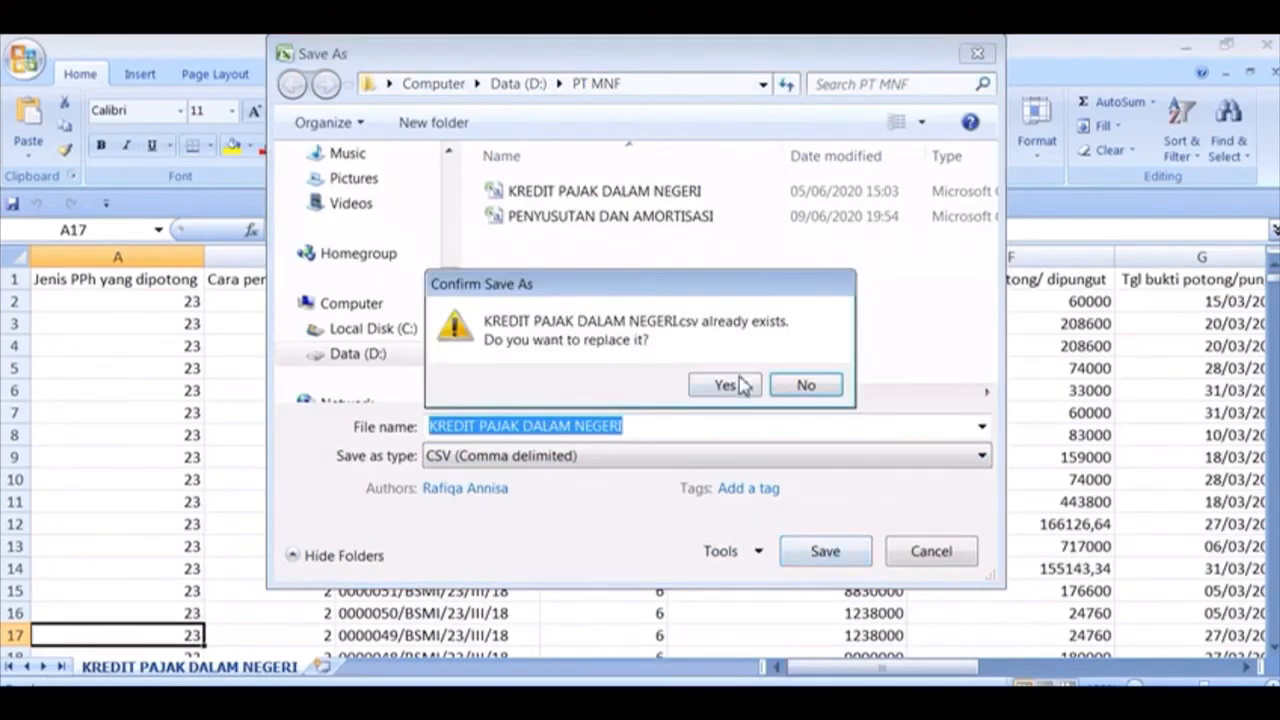
click(726, 385)
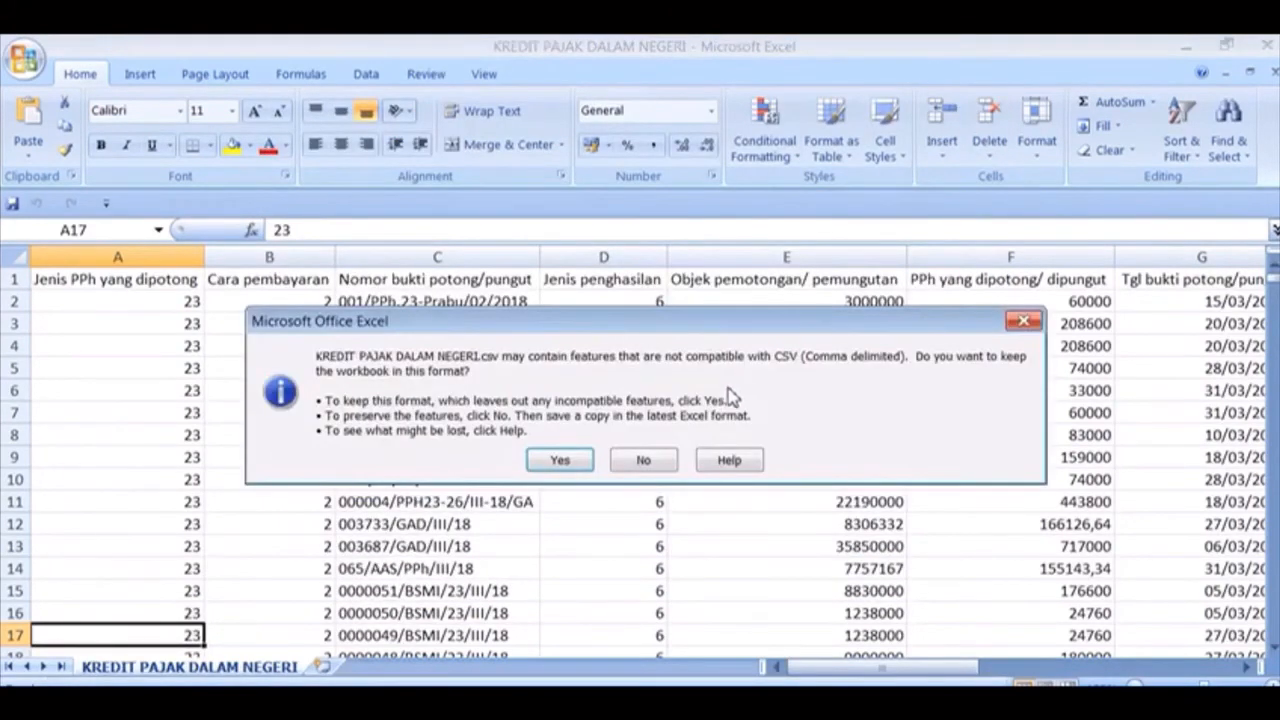
click(563, 462)
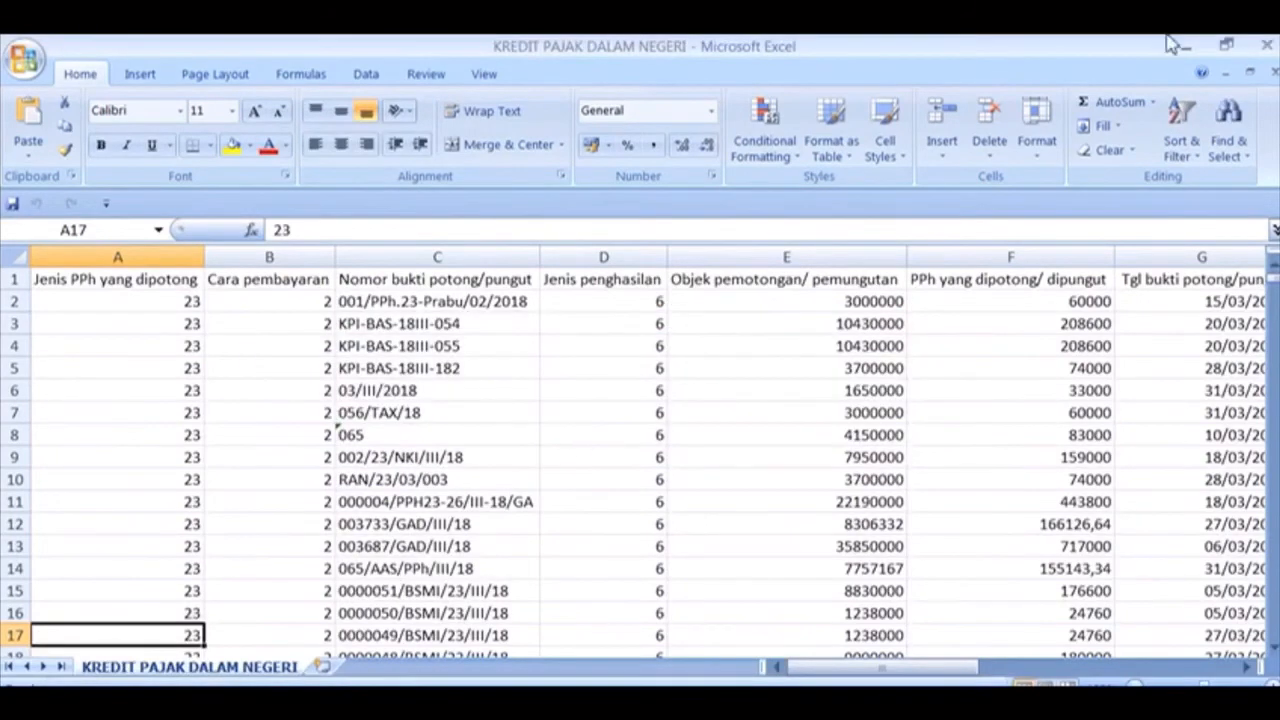
Close the CSV workbook, saving changes and keeping CSV format
click(1265, 46)
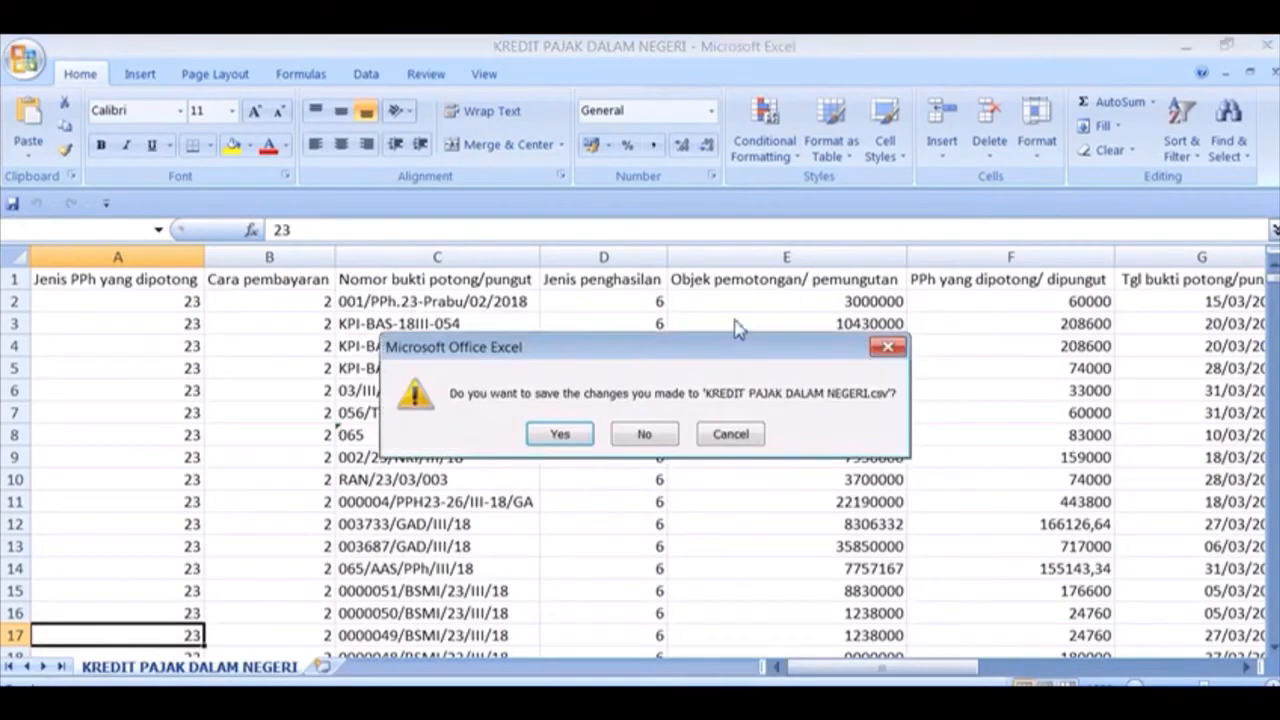
click(562, 434)
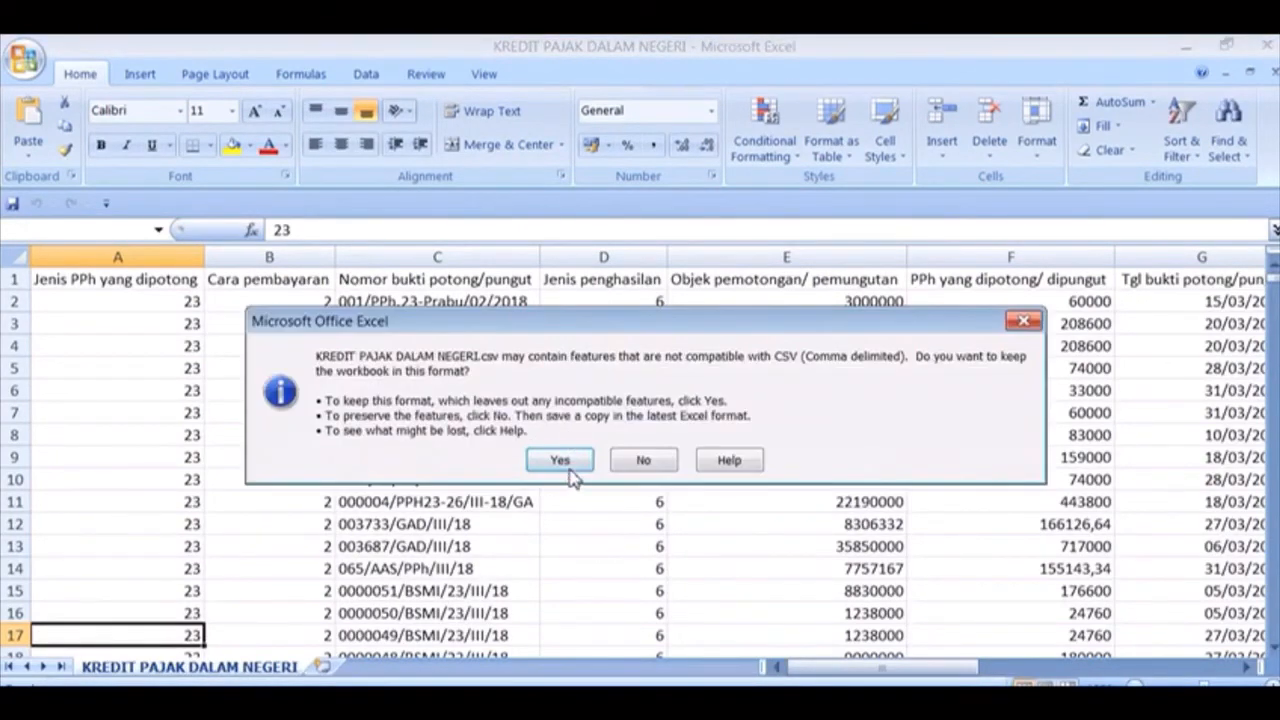
click(564, 463)
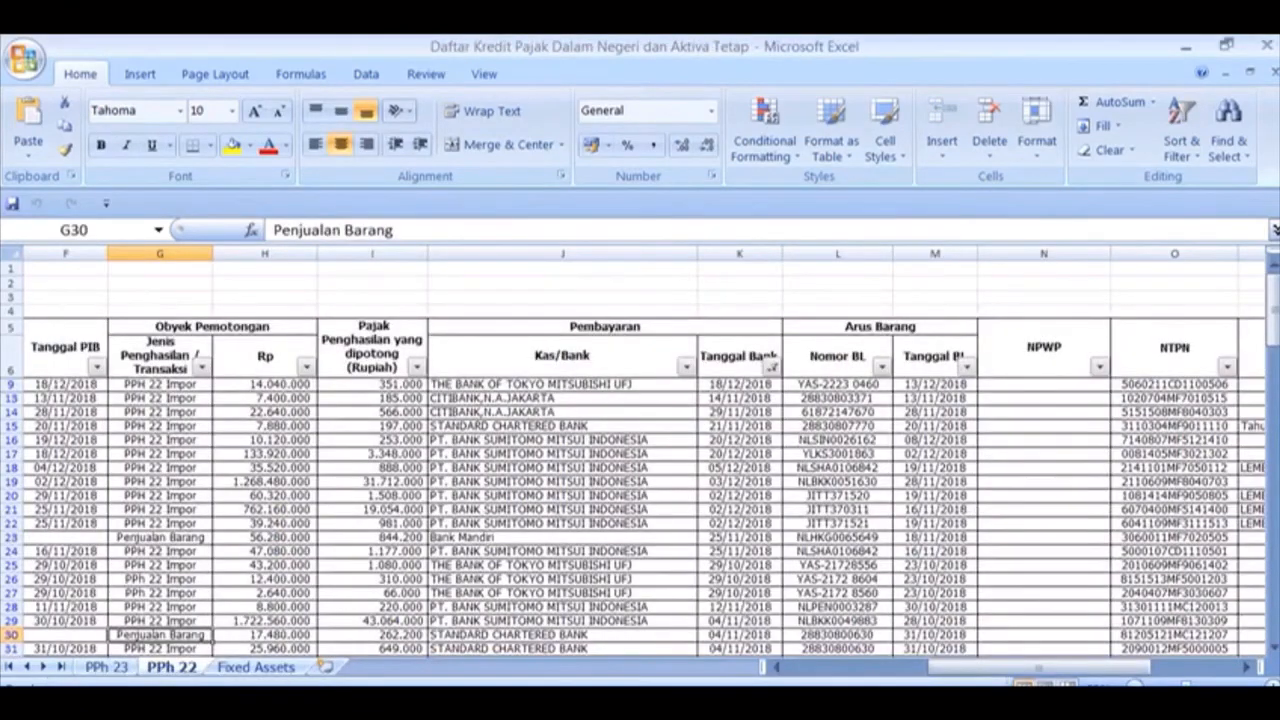
In e-SPT, close the tax-credit entry form and then the Formulir III list window
key(alt+Tab)
click(944, 171)
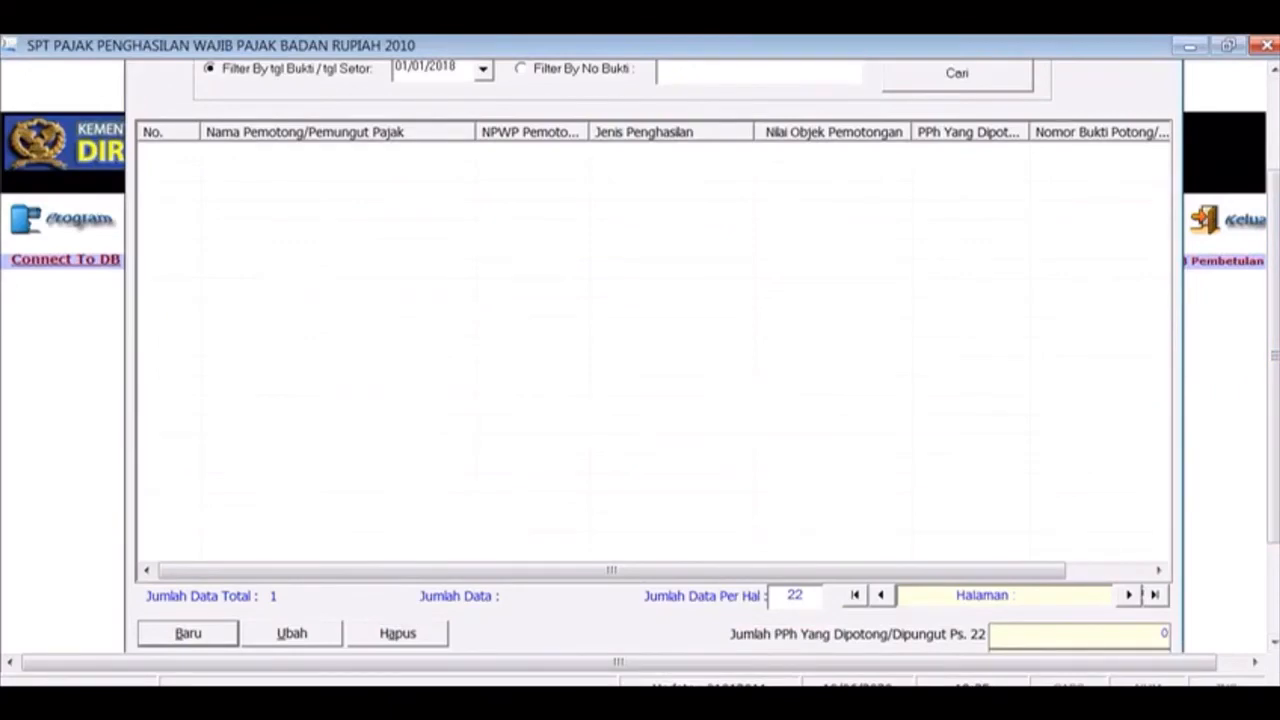
scroll(1272, 300, up, 3)
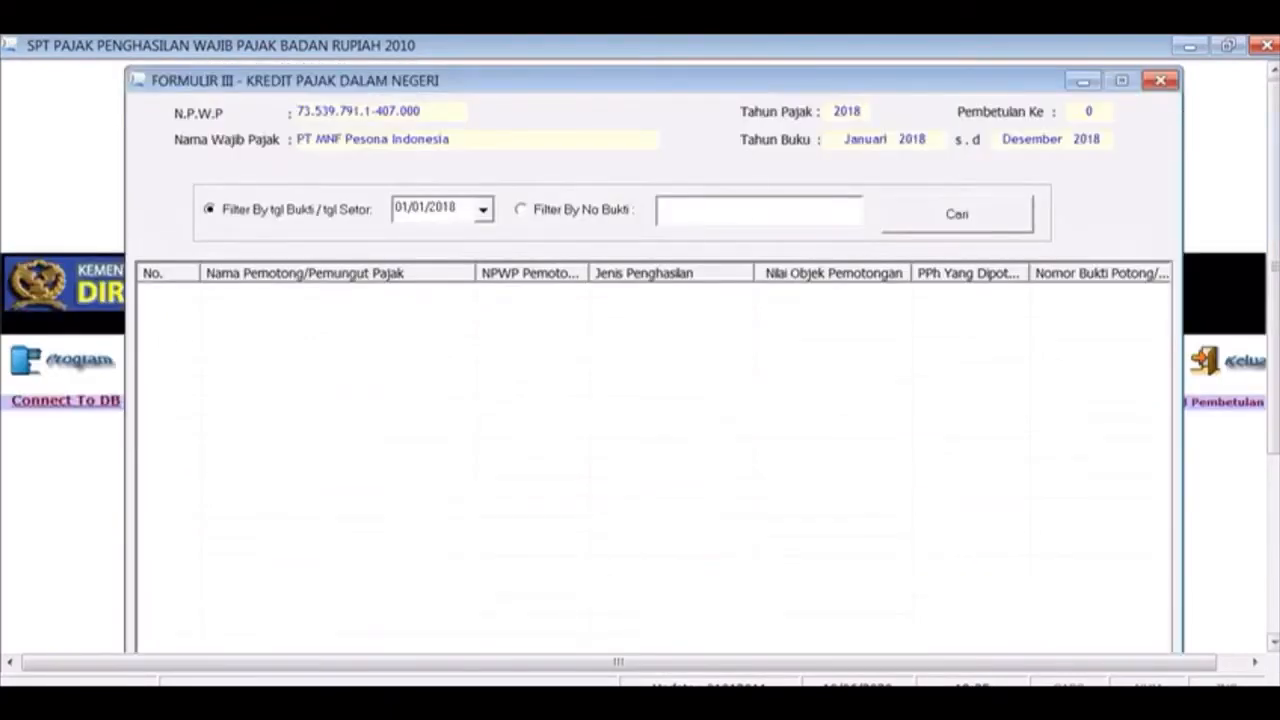
click(1162, 80)
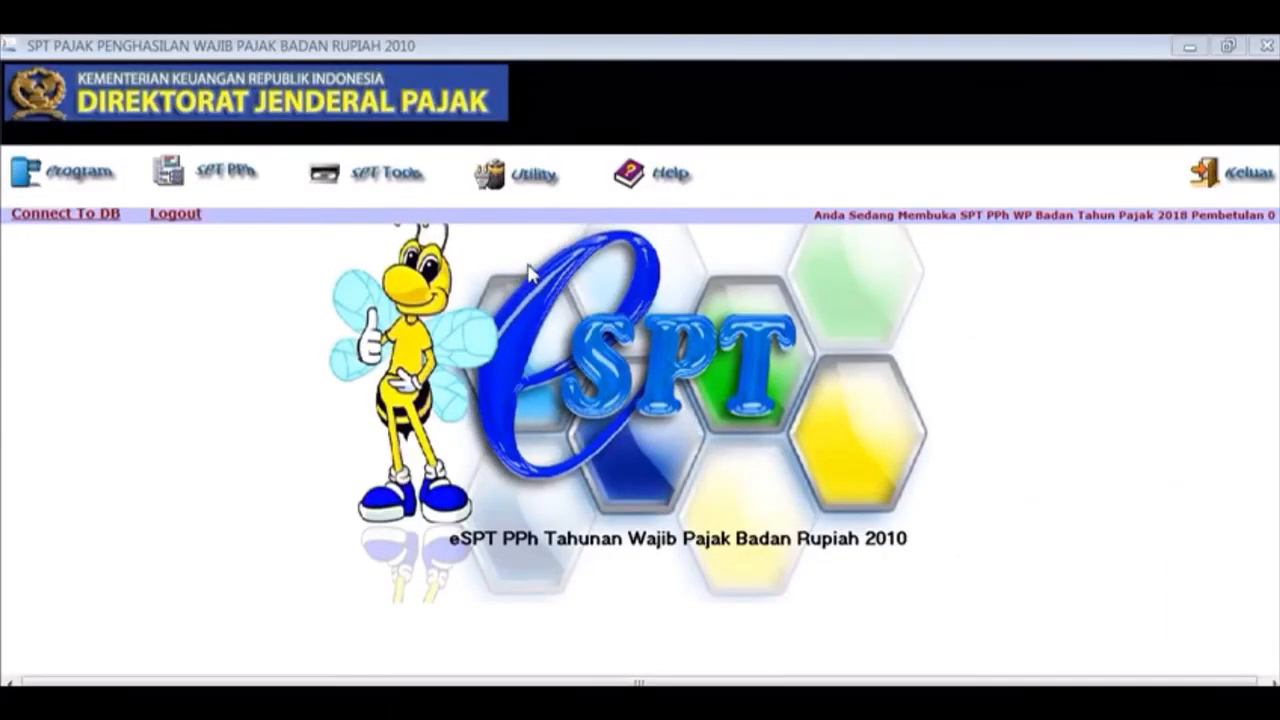
Load KREDIT PAJAK DALAM NEGERI.csv into Impor Data for tax year 2018, reading 880 records
click(533, 186)
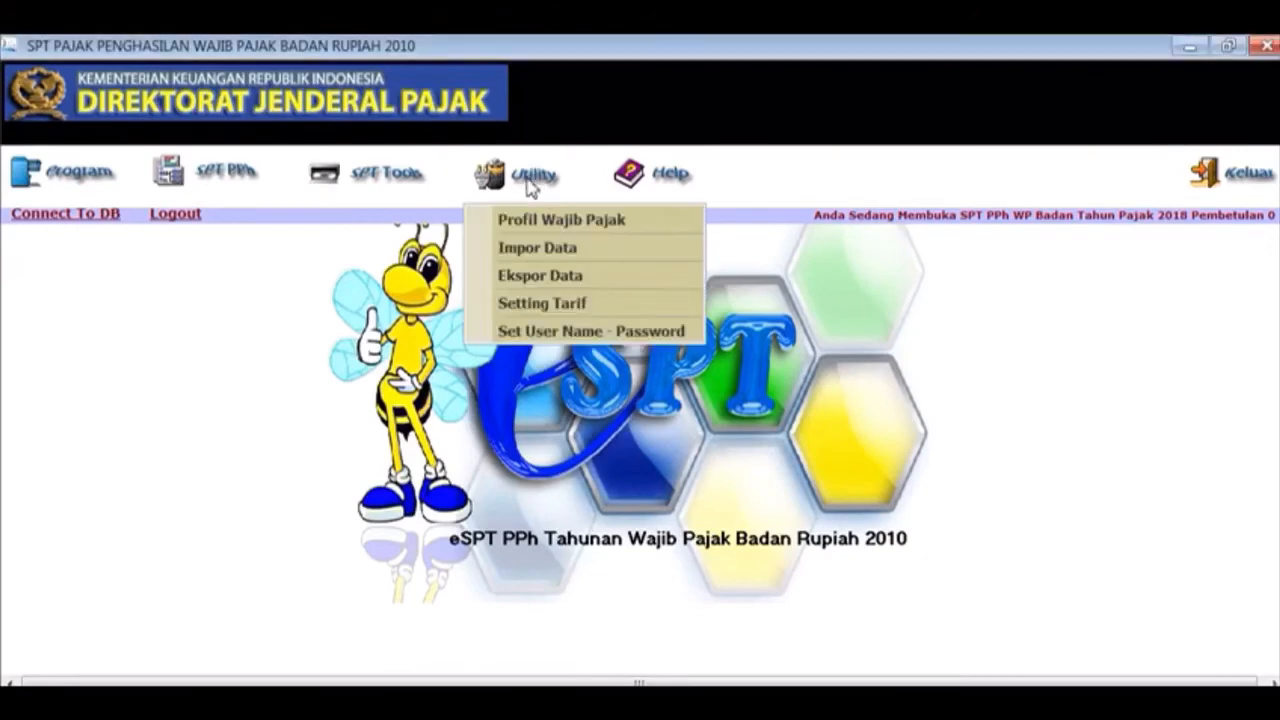
click(530, 259)
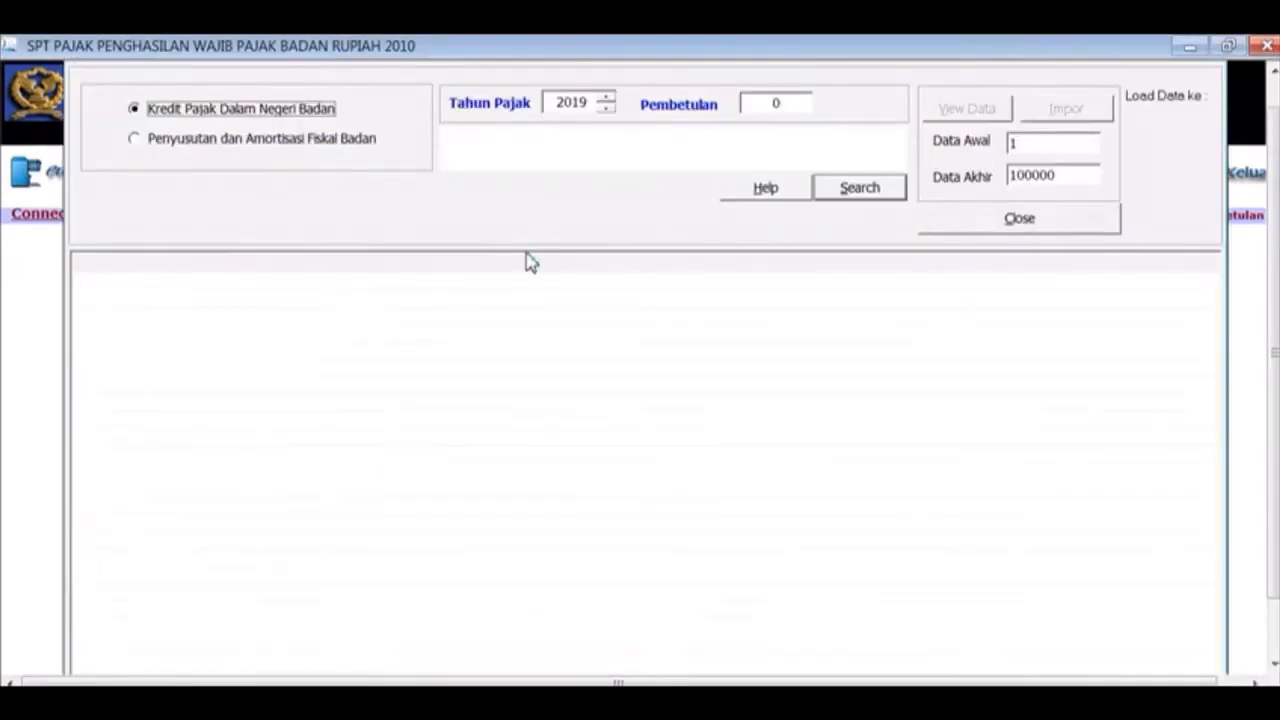
click(608, 107)
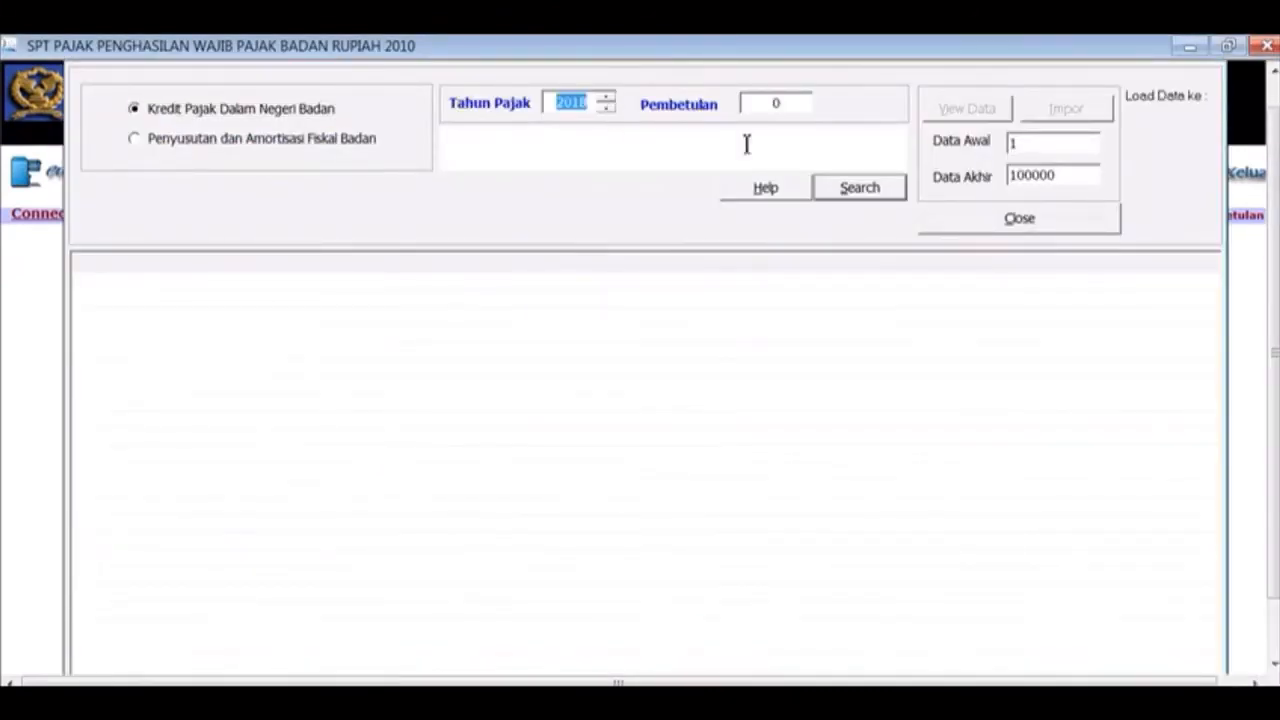
click(867, 196)
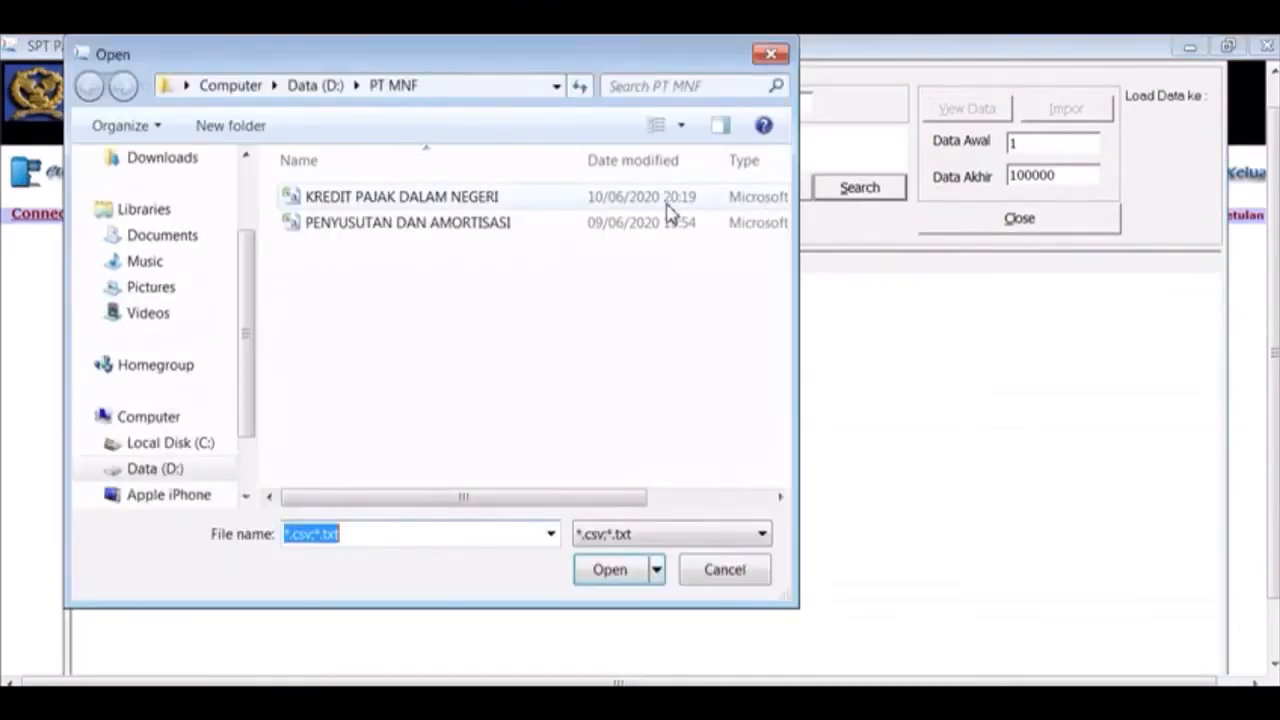
double_click(670, 207)
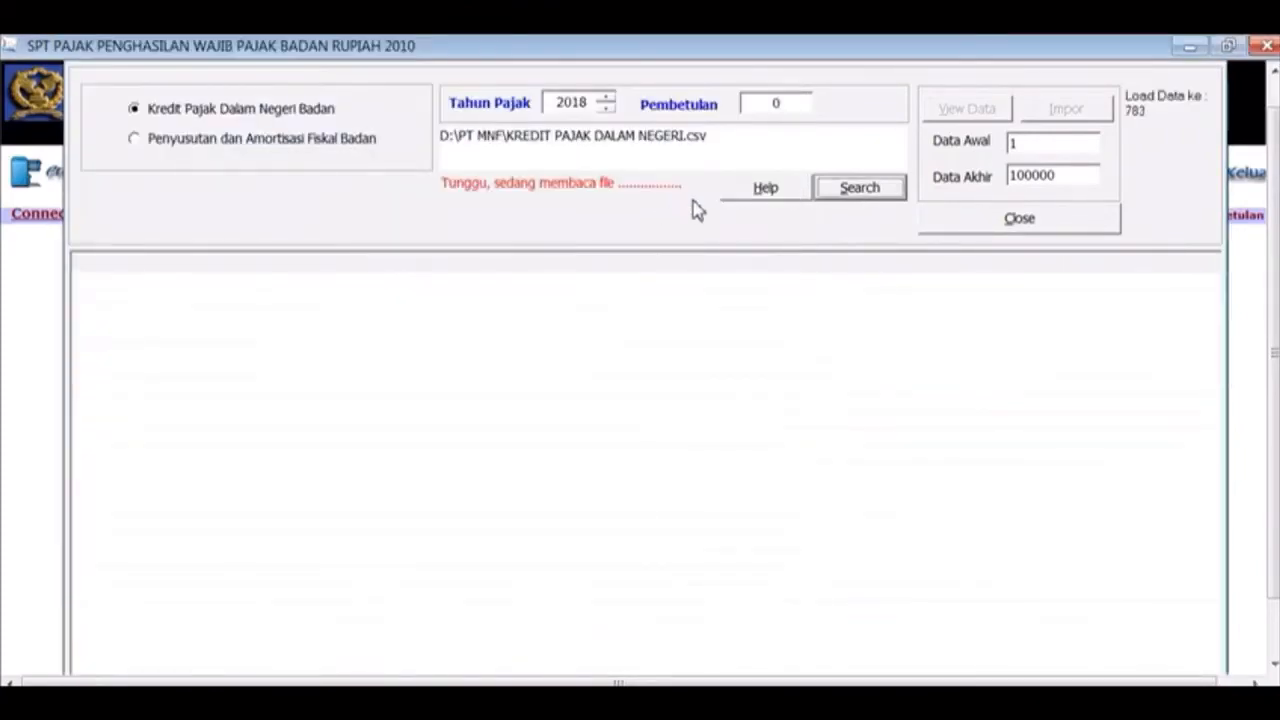
click(975, 112)
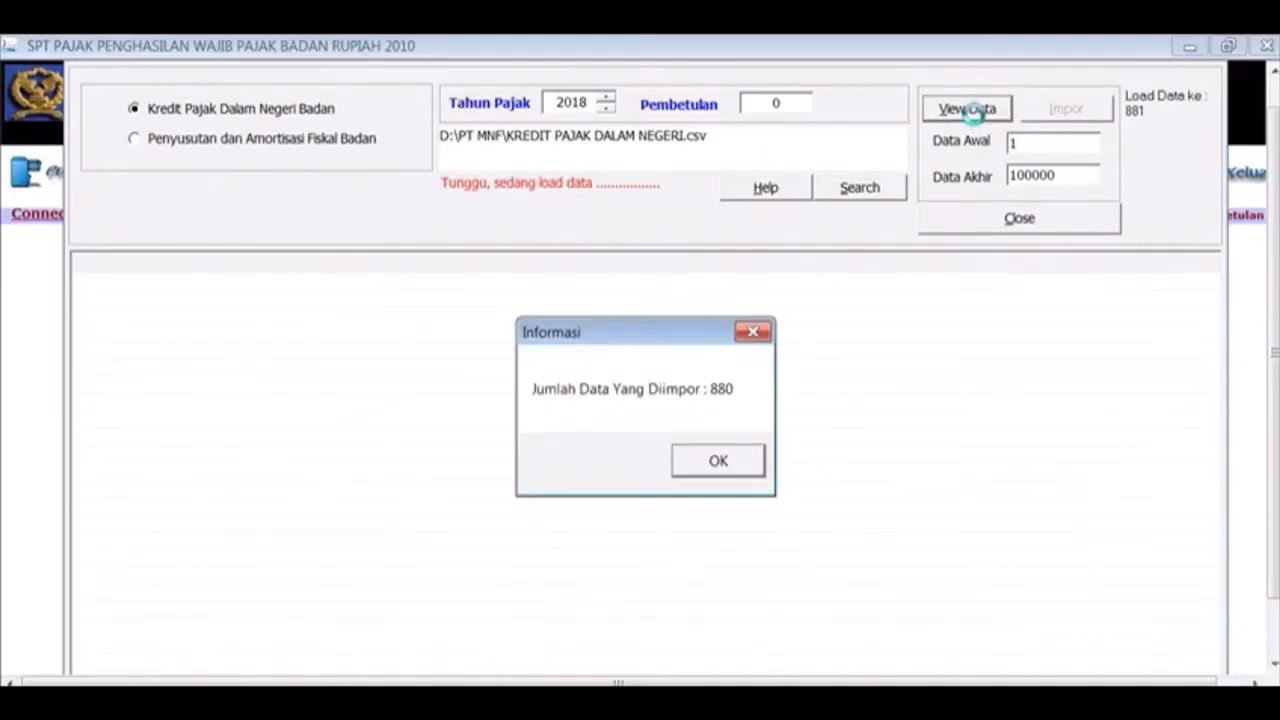
click(737, 463)
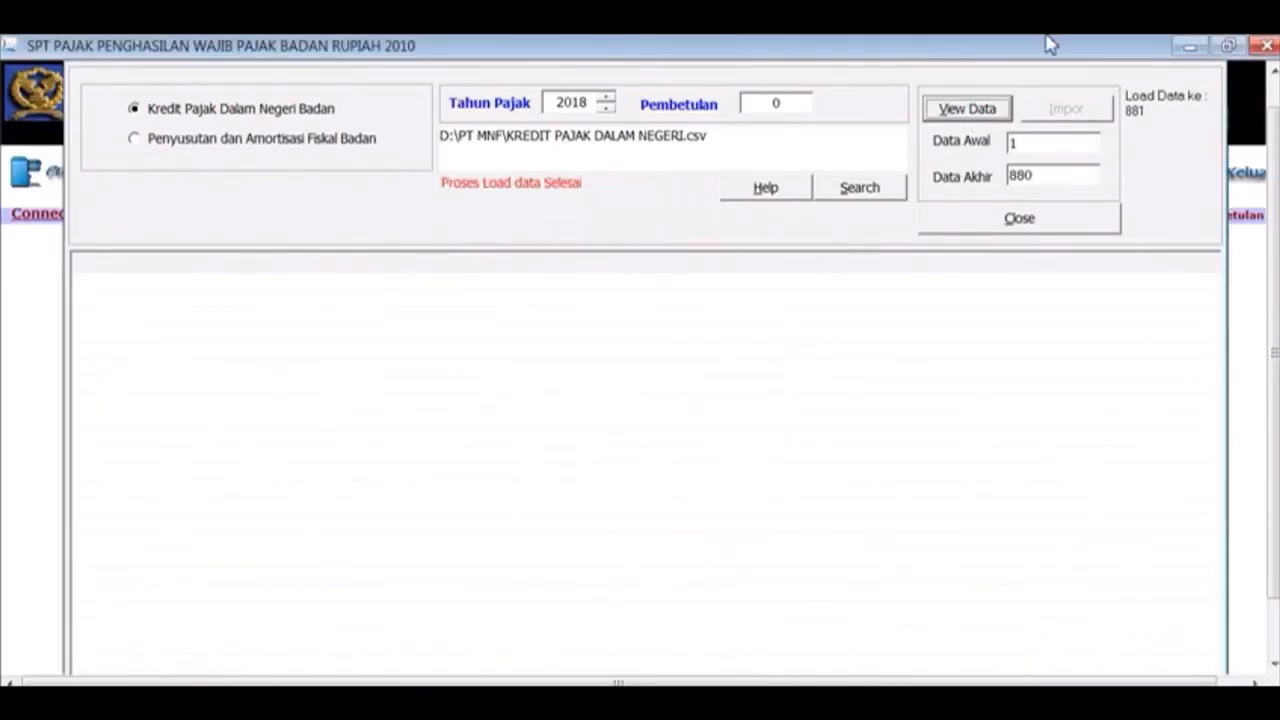
Preview and import all 880 records with no failures, then close the import window
click(993, 110)
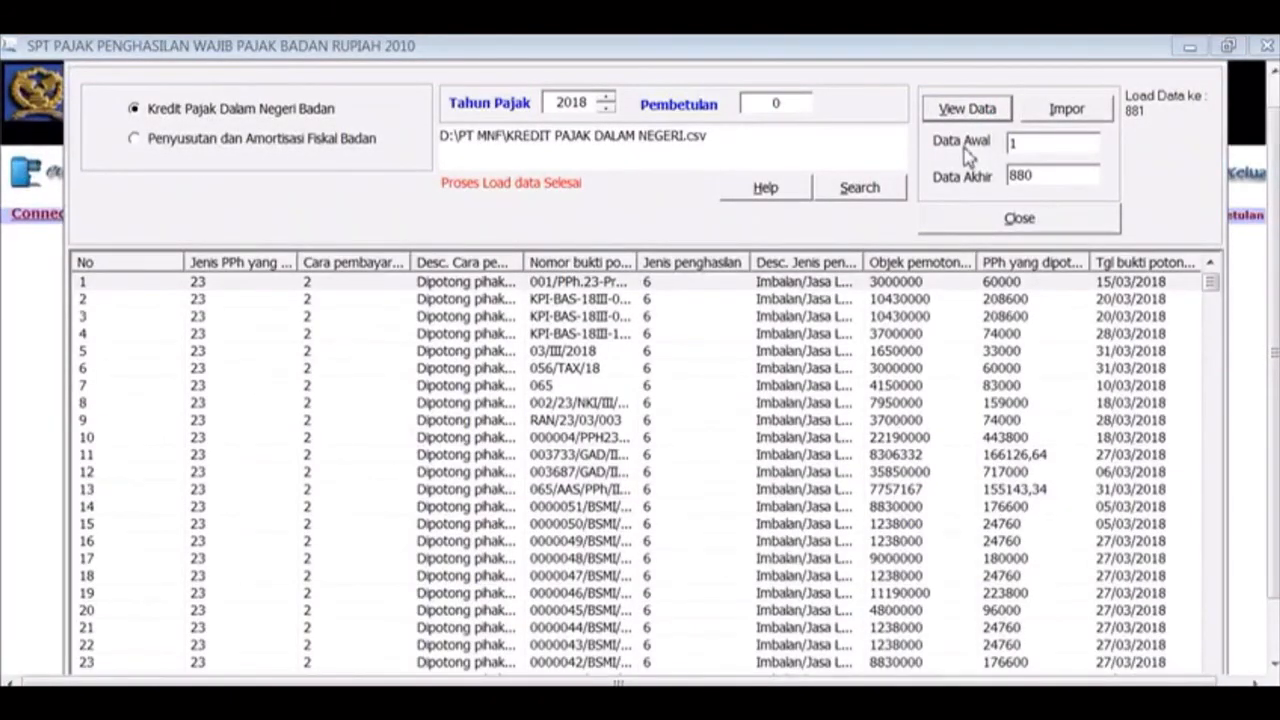
click(1066, 109)
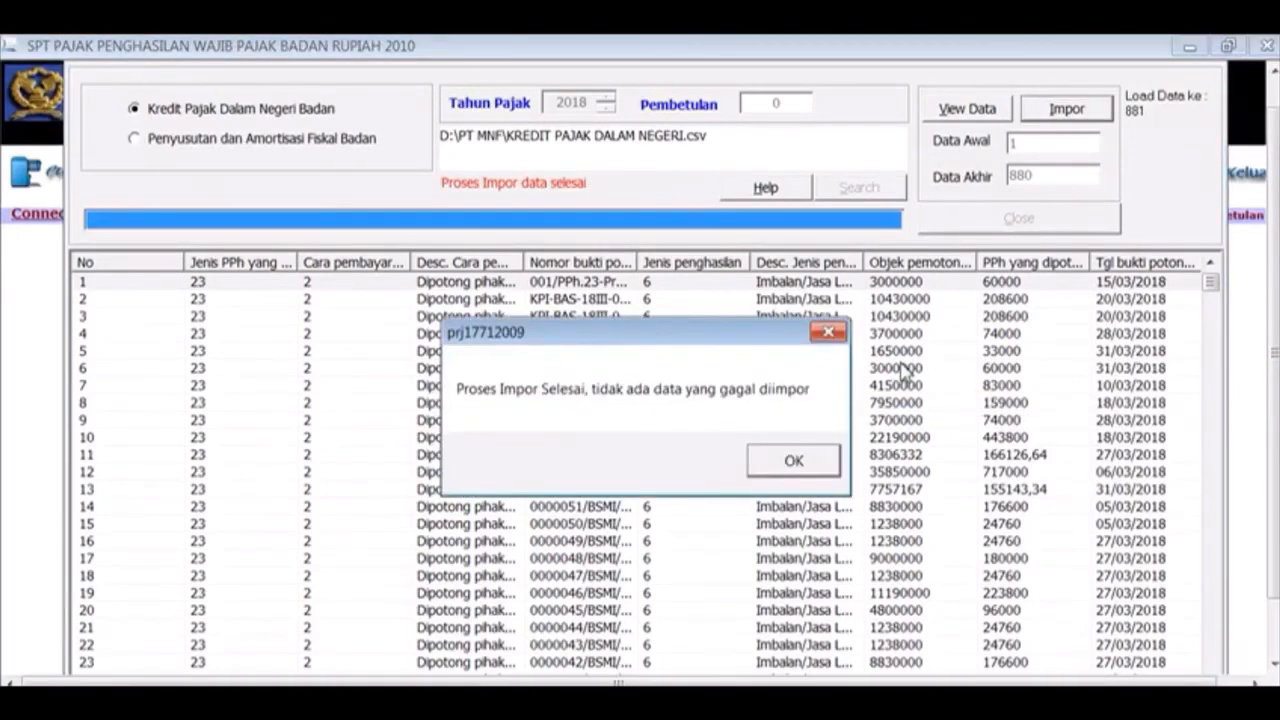
click(794, 462)
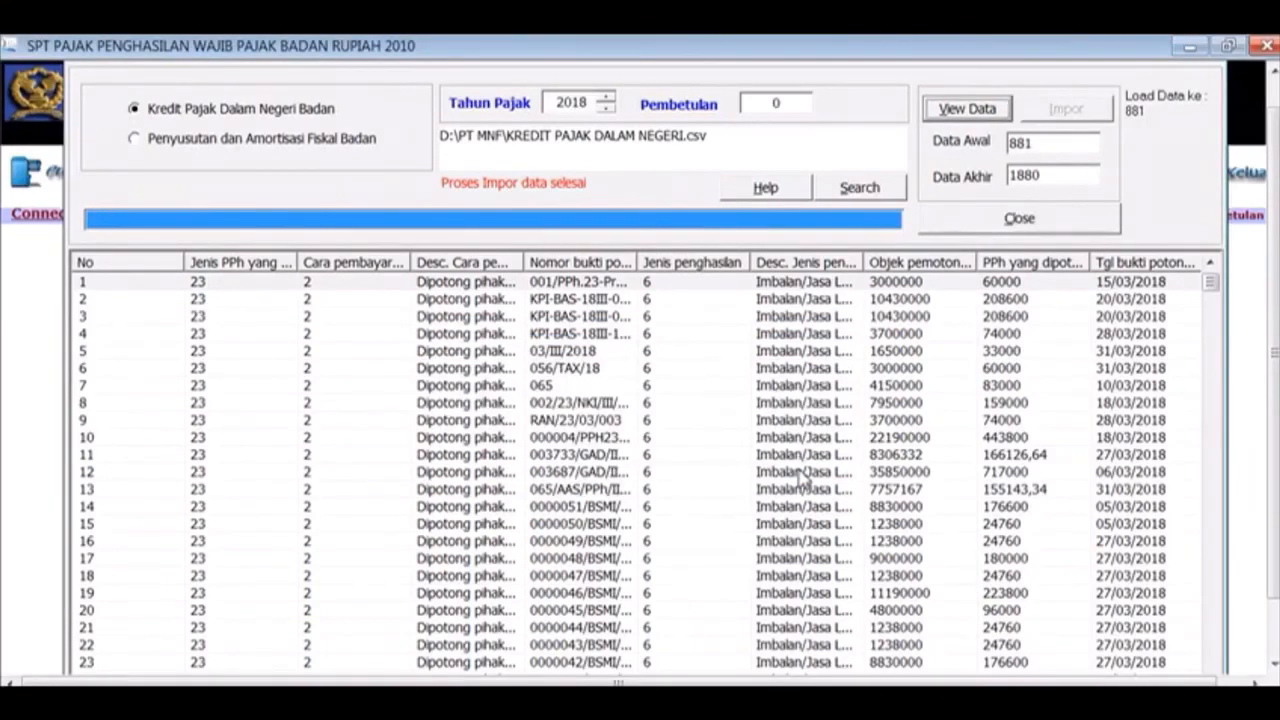
click(1006, 219)
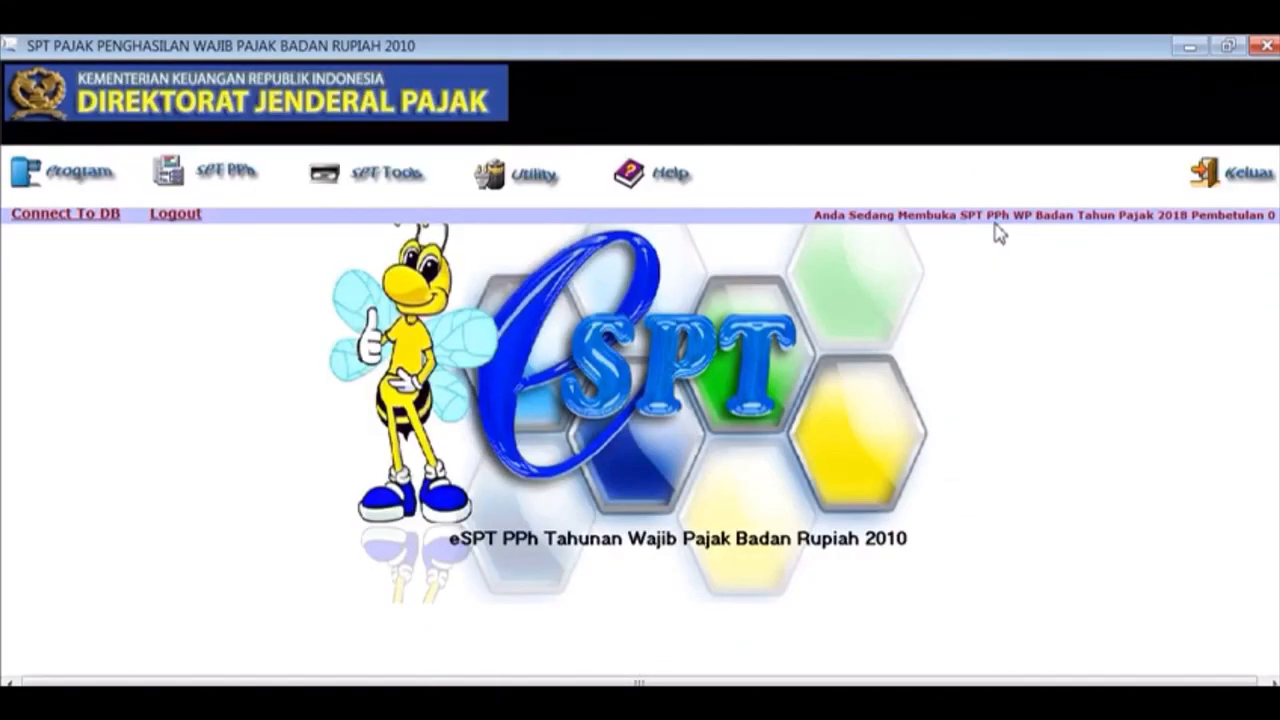